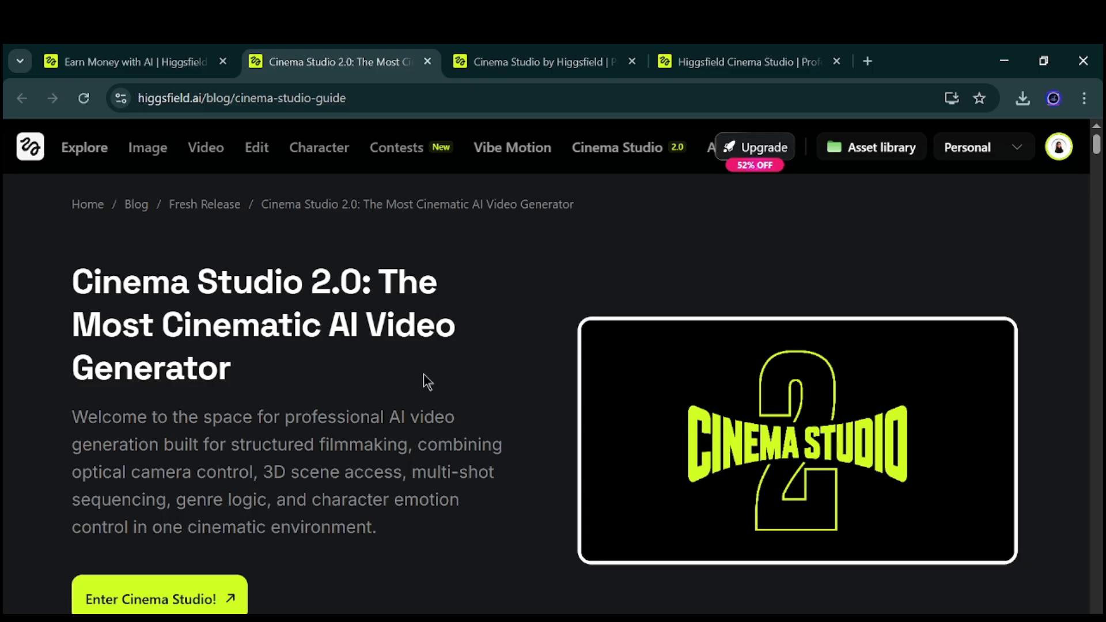
# - Read the Cinema Studio 2.0 guide's introduction and its list of key capabilities
pyautogui.scroll(-10, 375, 346)
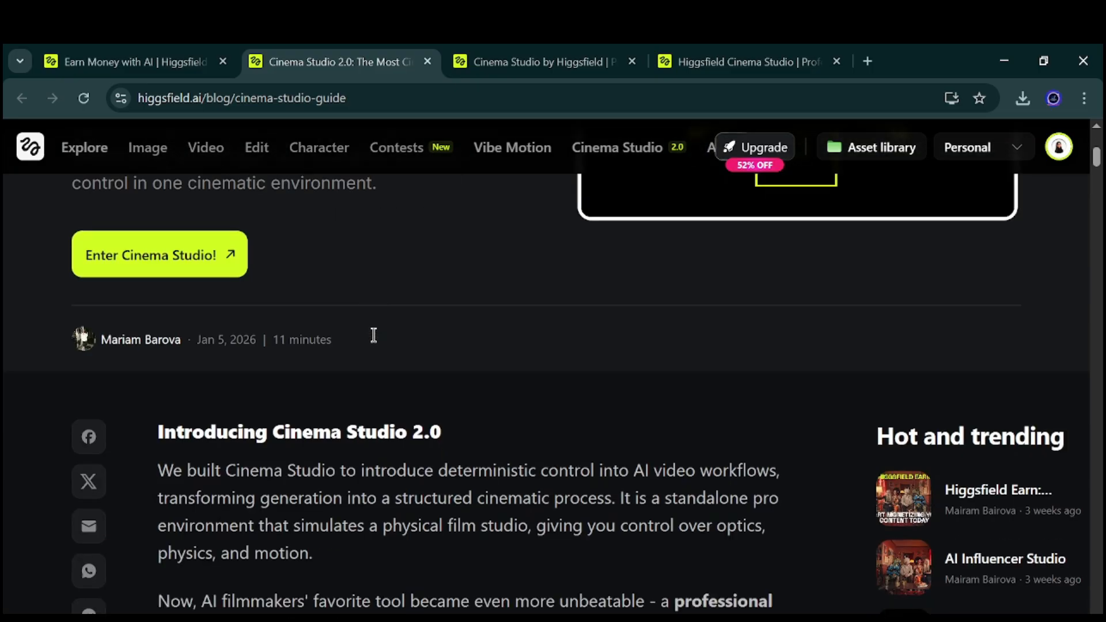
pyautogui.scroll(1, 371, 345)
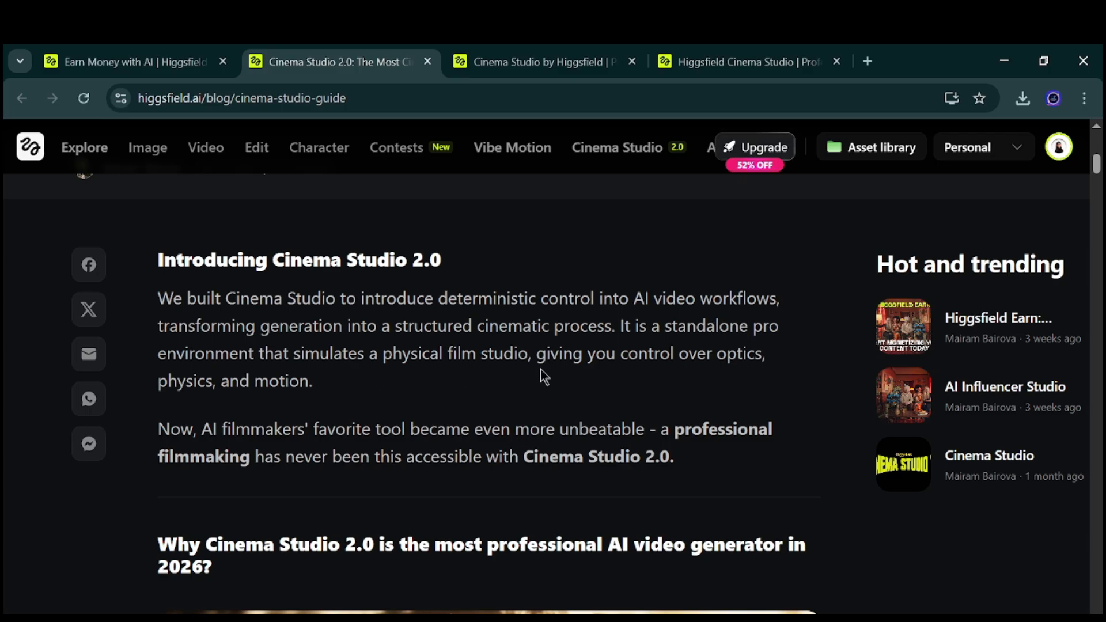
pyautogui.scroll(-1, 550, 373)
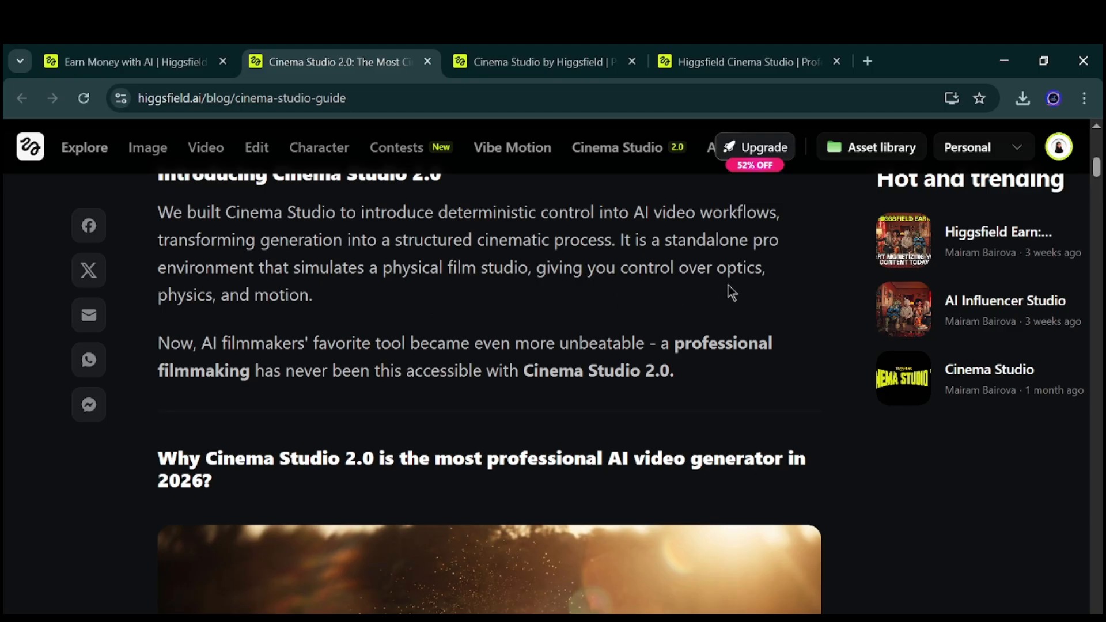
pyautogui.scroll(-2, 416, 284)
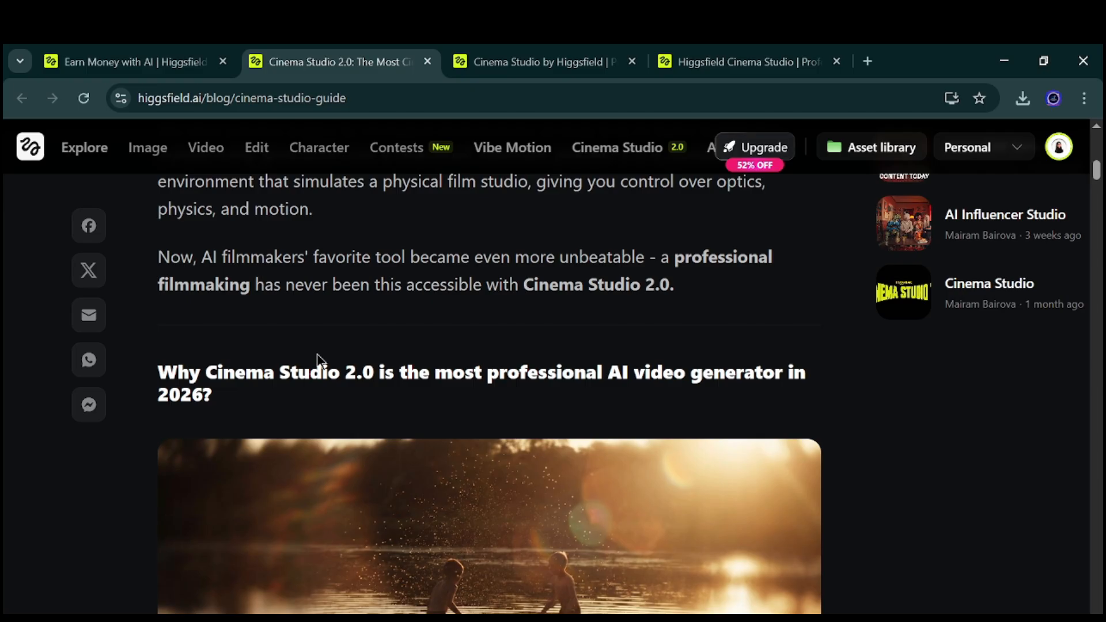
pyautogui.scroll(-5, 337, 346)
pyautogui.scroll(2, 345, 345)
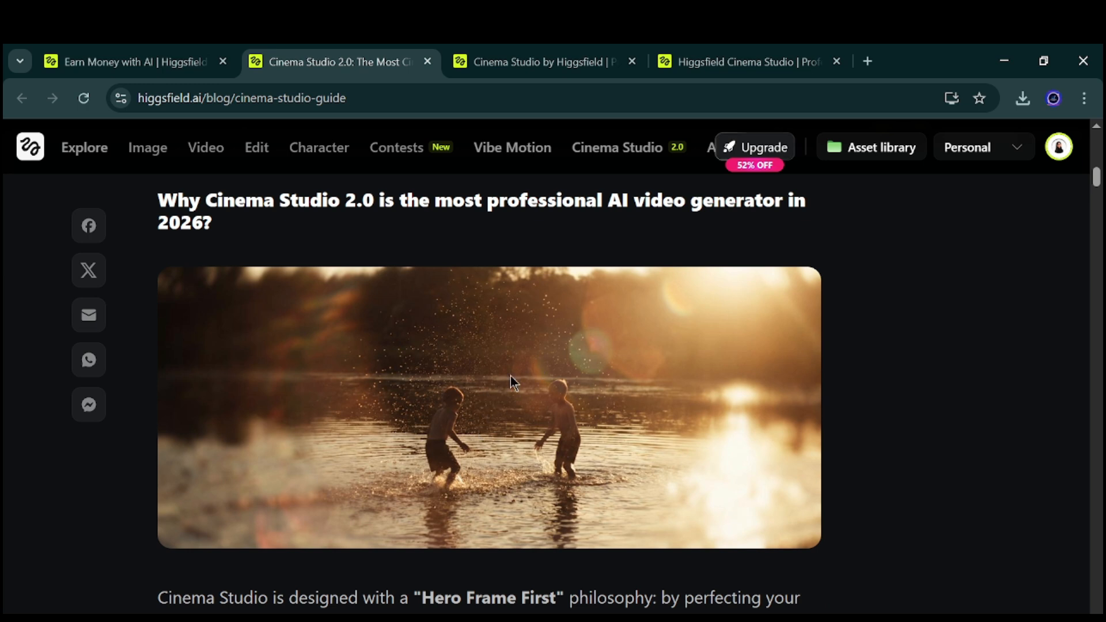
pyautogui.scroll(-7, 485, 377)
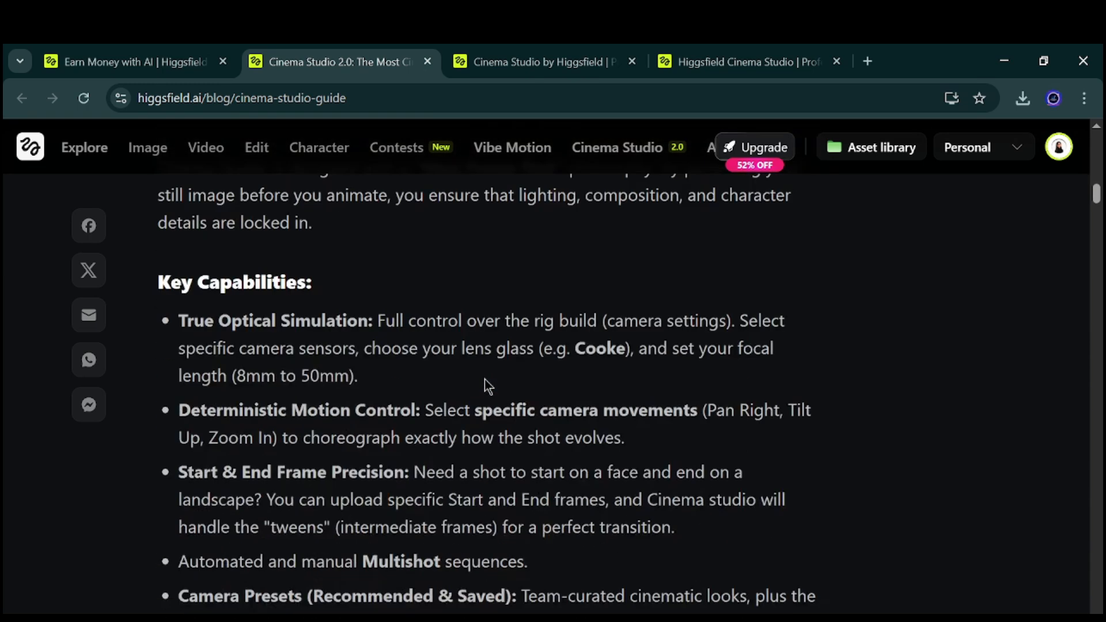
pyautogui.scroll(-5, 485, 379)
pyautogui.scroll(5, 485, 378)
pyautogui.scroll(-1, 392, 365)
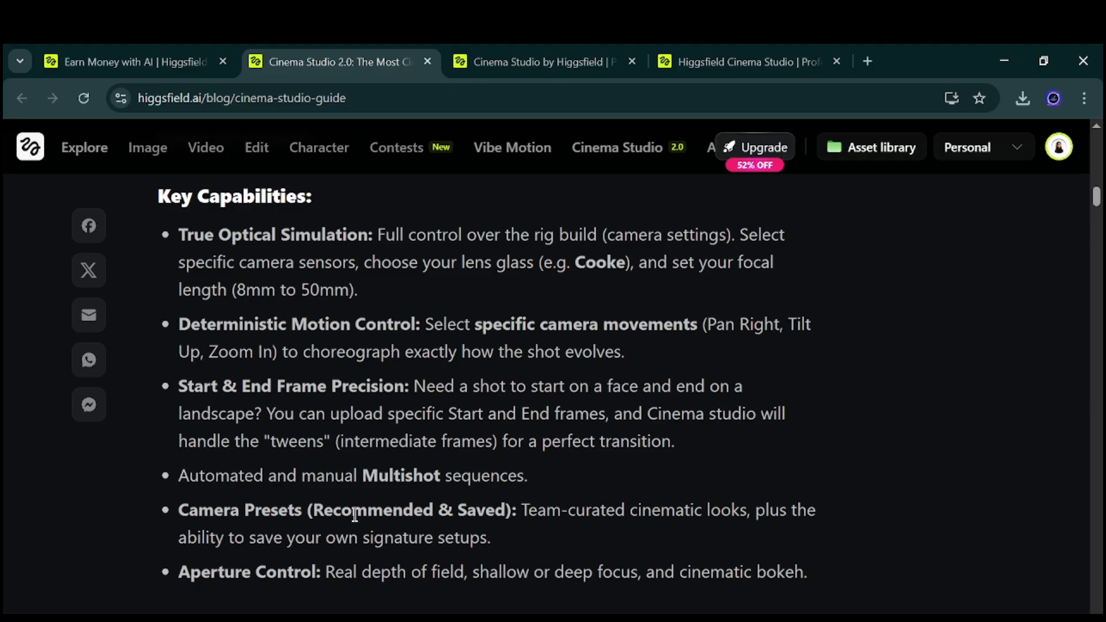
pyautogui.scroll(-2, 477, 412)
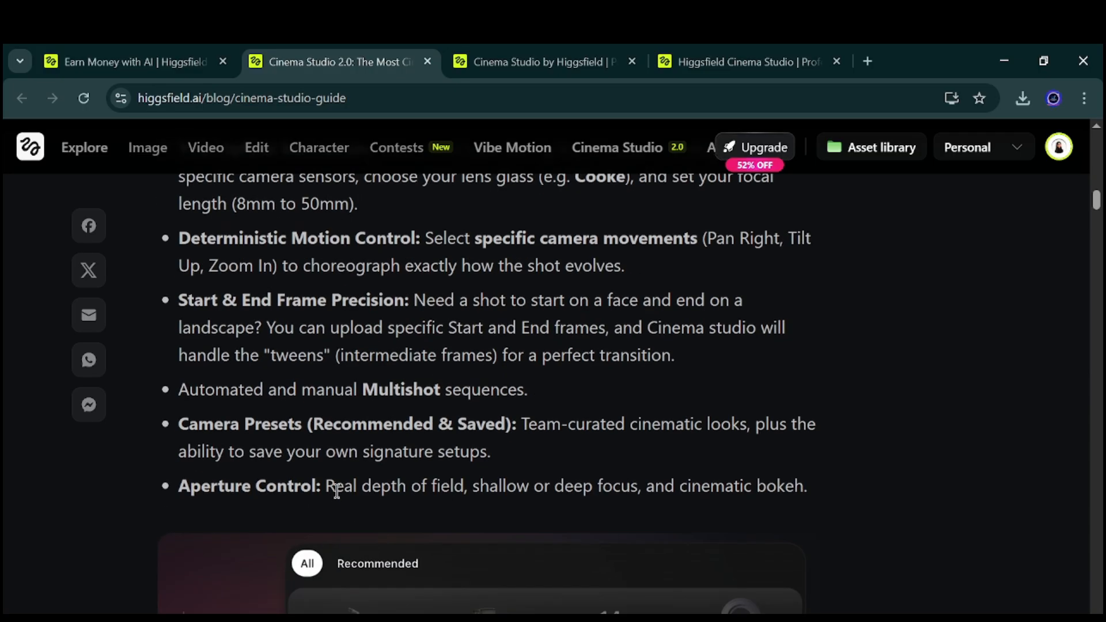
# - Skim the guide's section on new updates and return to the camera presets and aperture capabilities
pyautogui.scroll(-2, 288, 461)
pyautogui.scroll(-5, 351, 410)
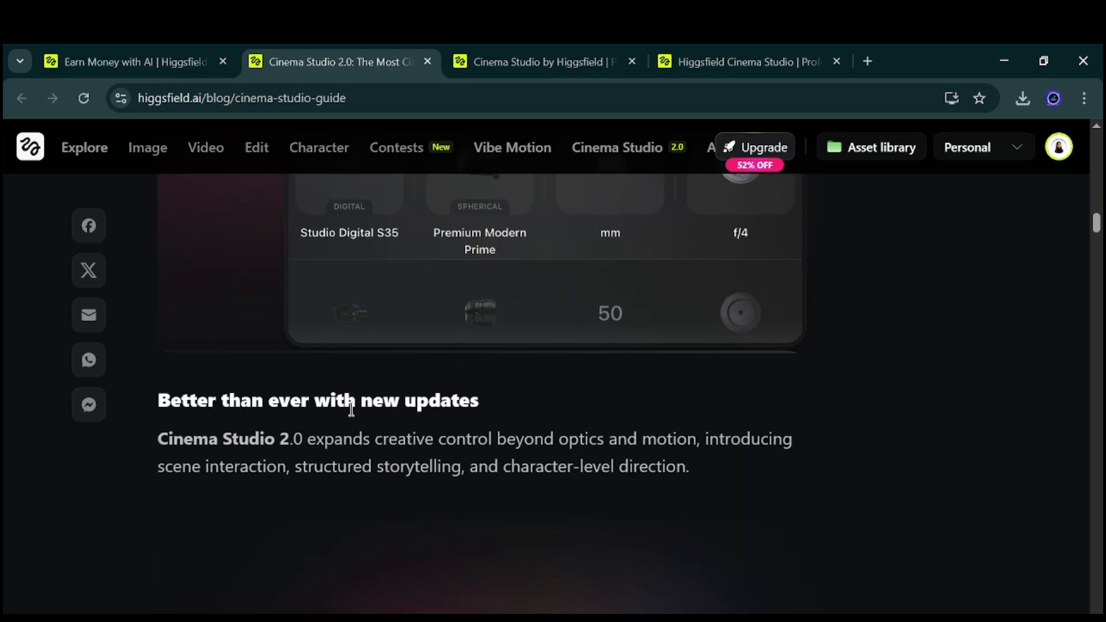
pyautogui.scroll(-5, 353, 413)
pyautogui.scroll(-5, 351, 410)
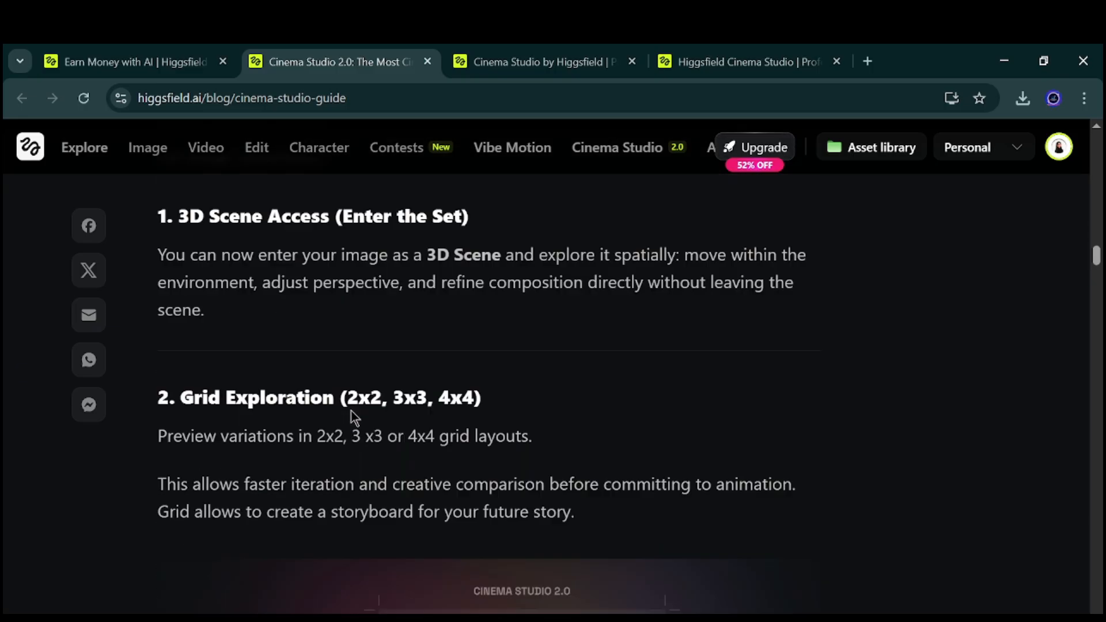
pyautogui.scroll(10, 352, 410)
pyautogui.scroll(-5, 351, 410)
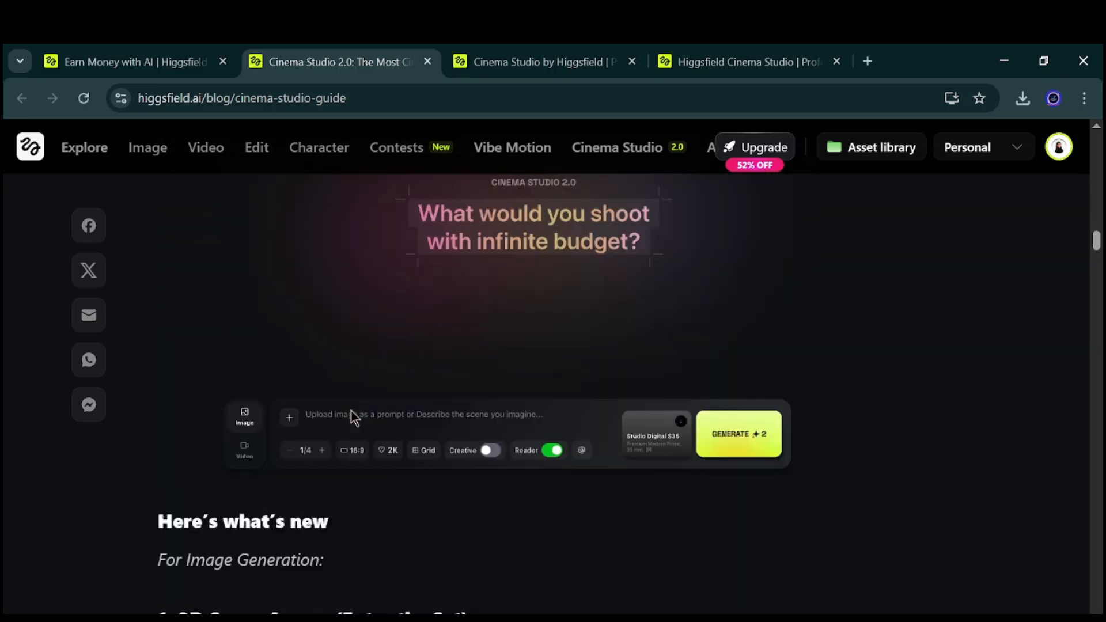
pyautogui.scroll(15, 351, 410)
pyautogui.click(358, 98)
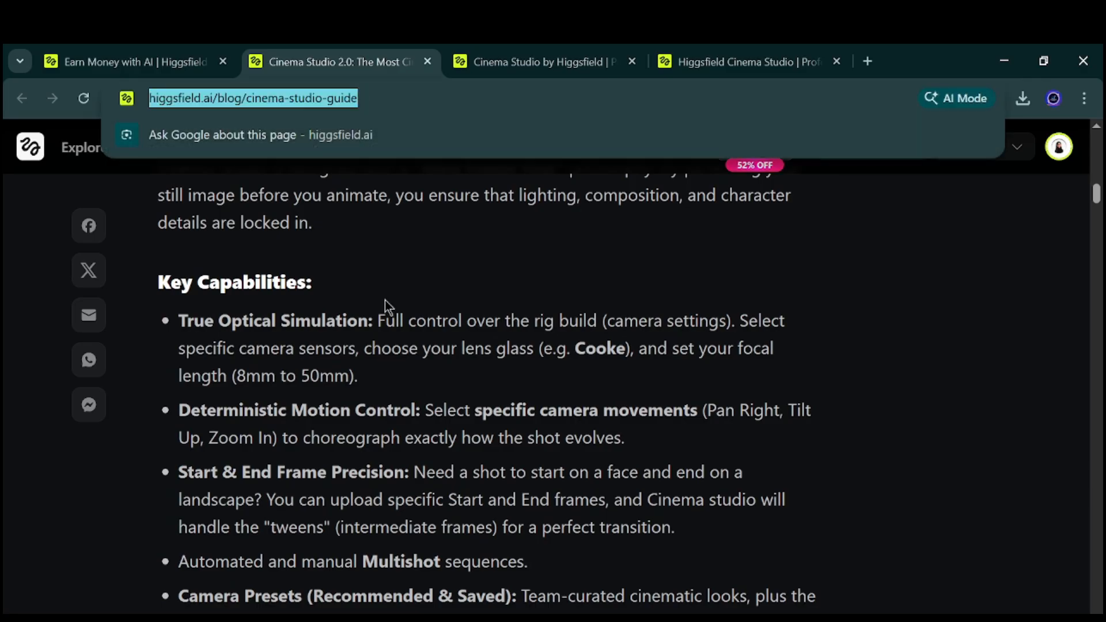
pyautogui.scroll(-4, 310, 345)
pyautogui.click(427, 366)
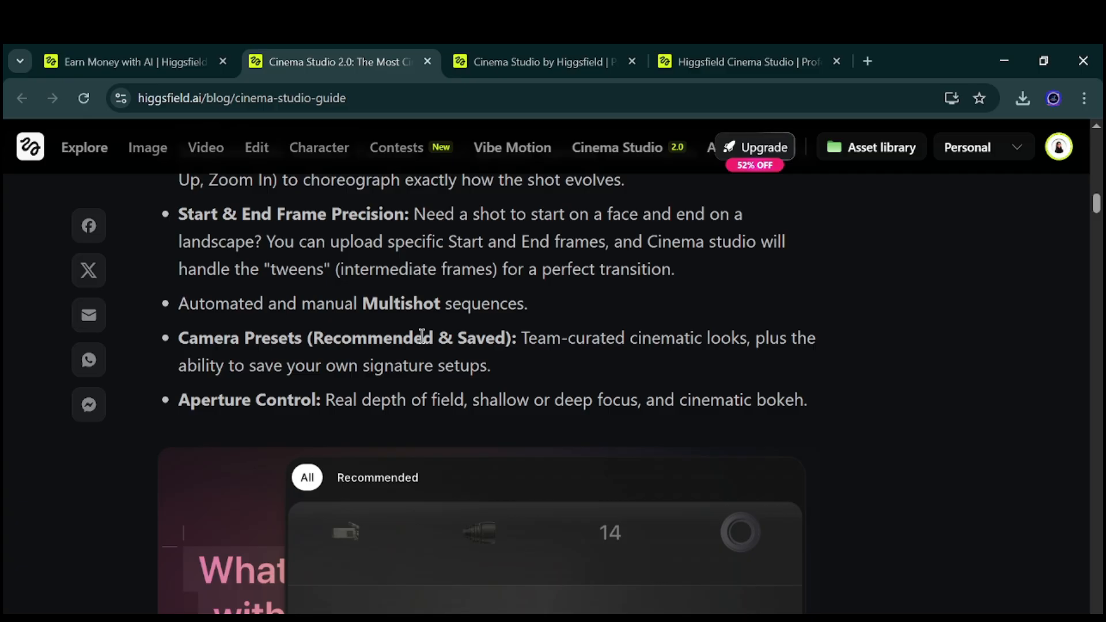
# - Switch to the open Cinema Studio project page and place its tab before the Cinema Studio landing page
pyautogui.click(491, 48)
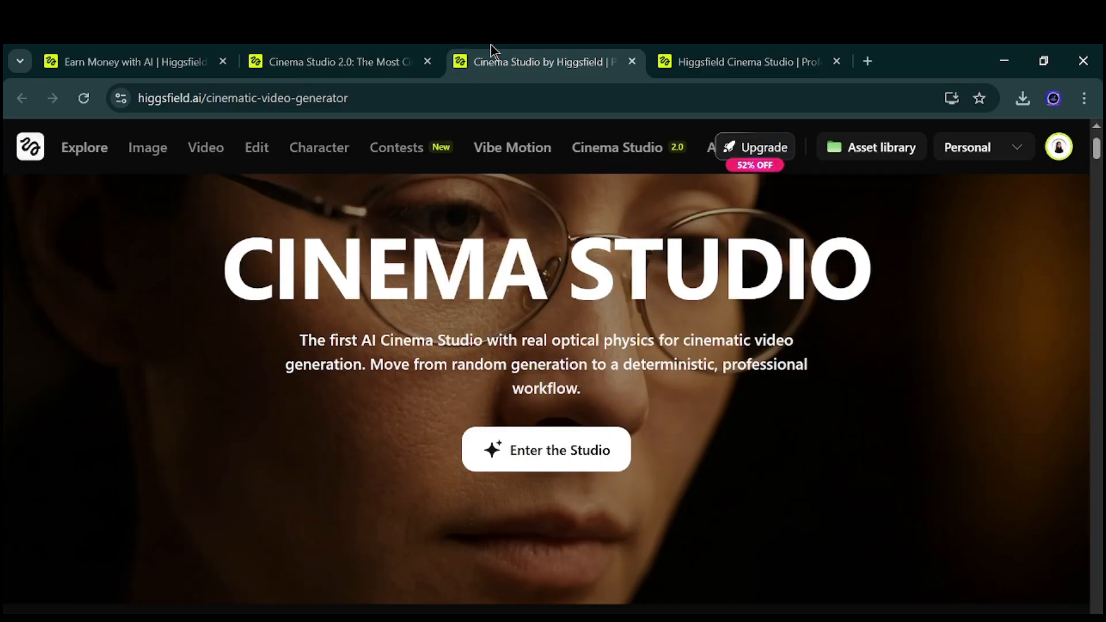
pyautogui.click(717, 48)
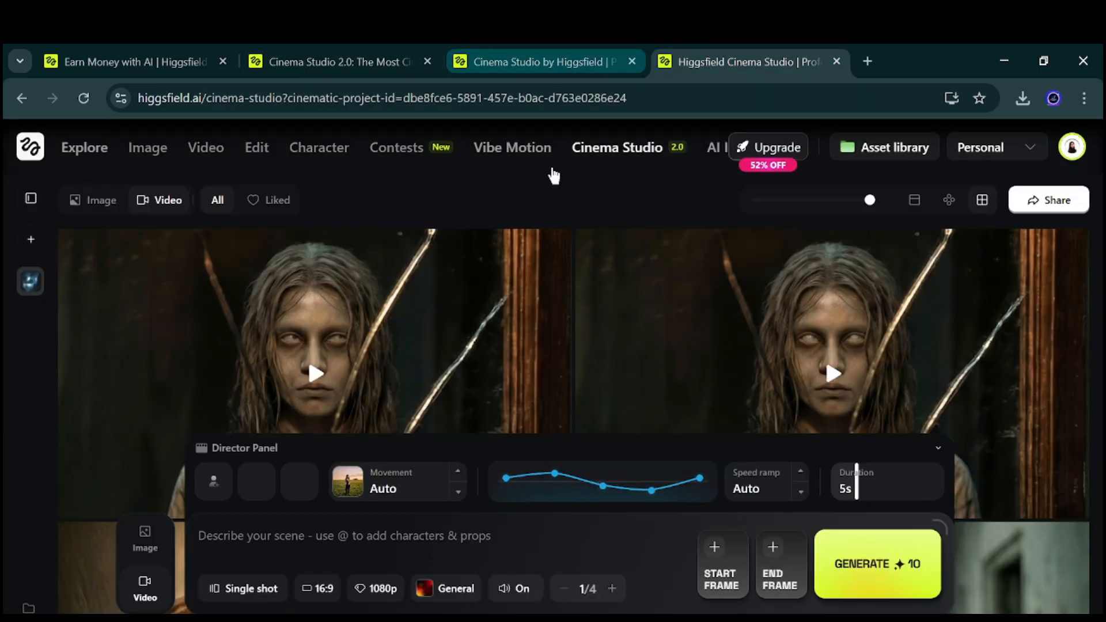
pyautogui.moveTo(715, 74); pyautogui.dragTo(521, 73)
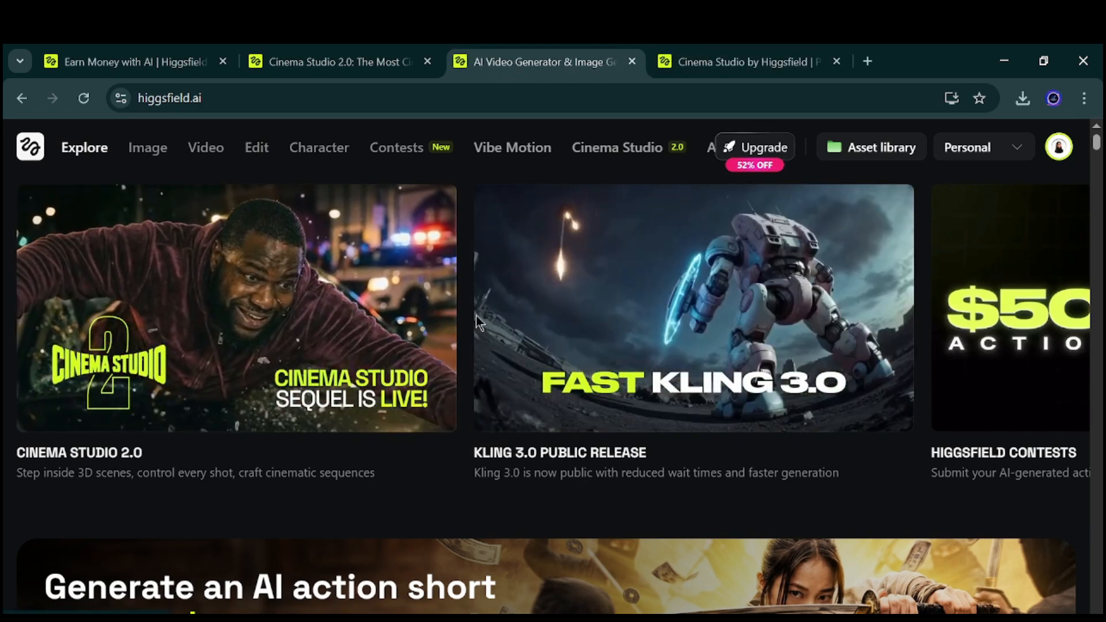
# - Look over the Higgsfield home page, its feature menus and Vibe Motion, and open Cinema Studio 2.0
pyautogui.scroll(-3, 804, 526)
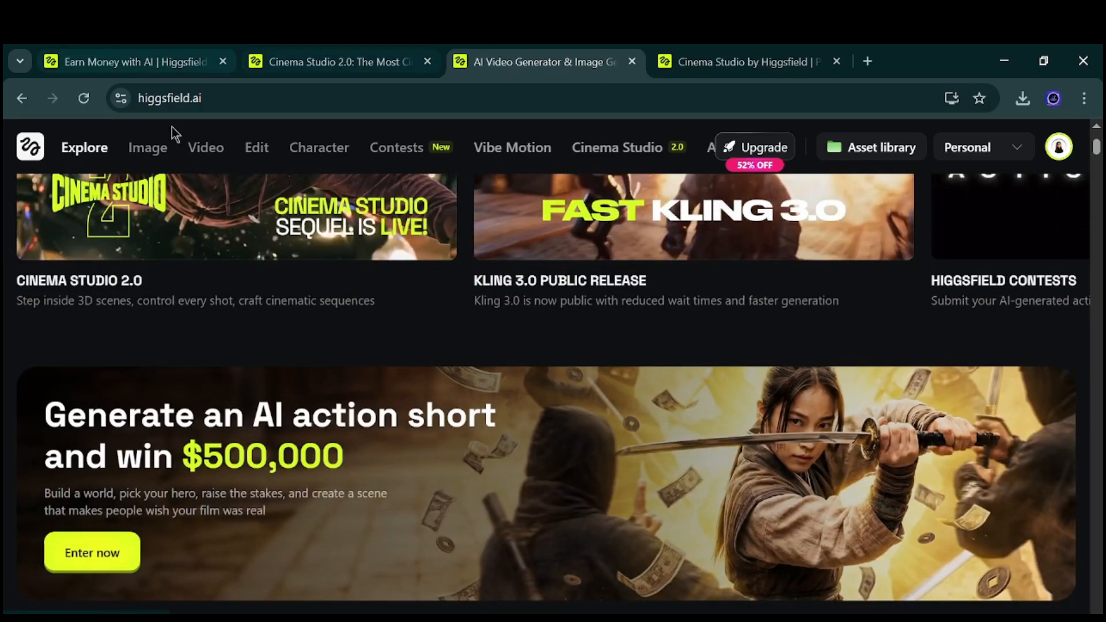
pyautogui.scroll(2, 432, 291)
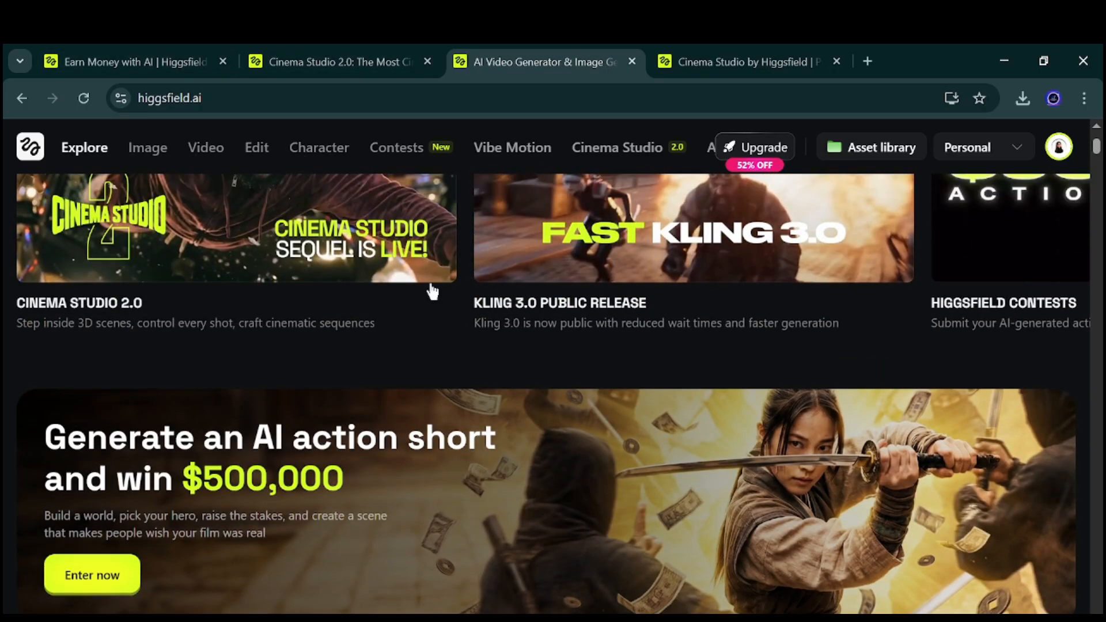
pyautogui.scroll(2, 337, 314)
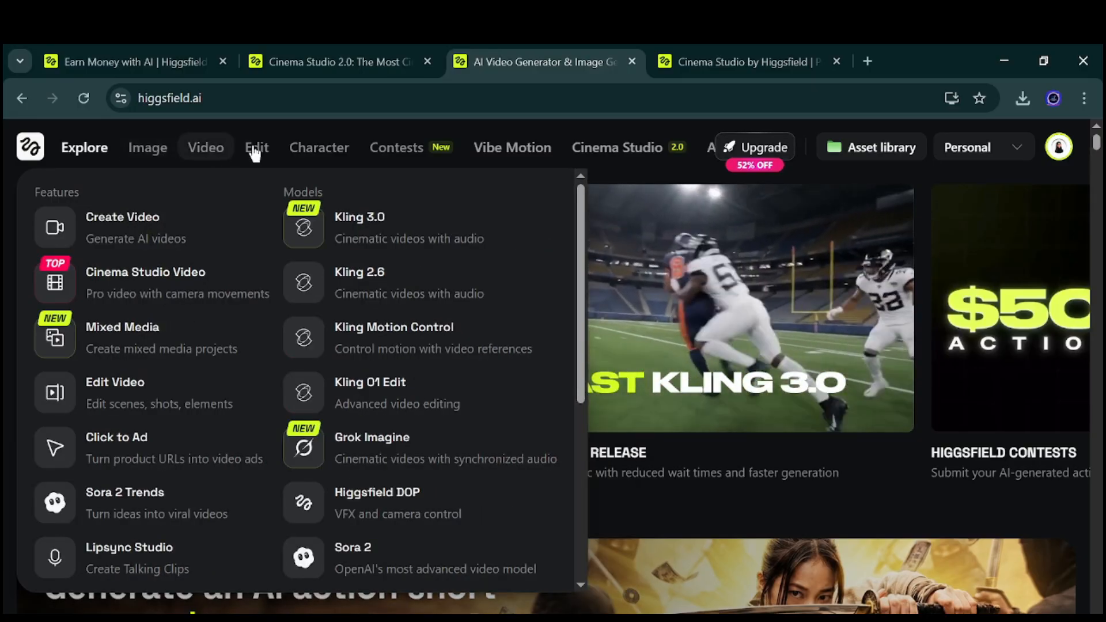
pyautogui.moveTo(255, 154)
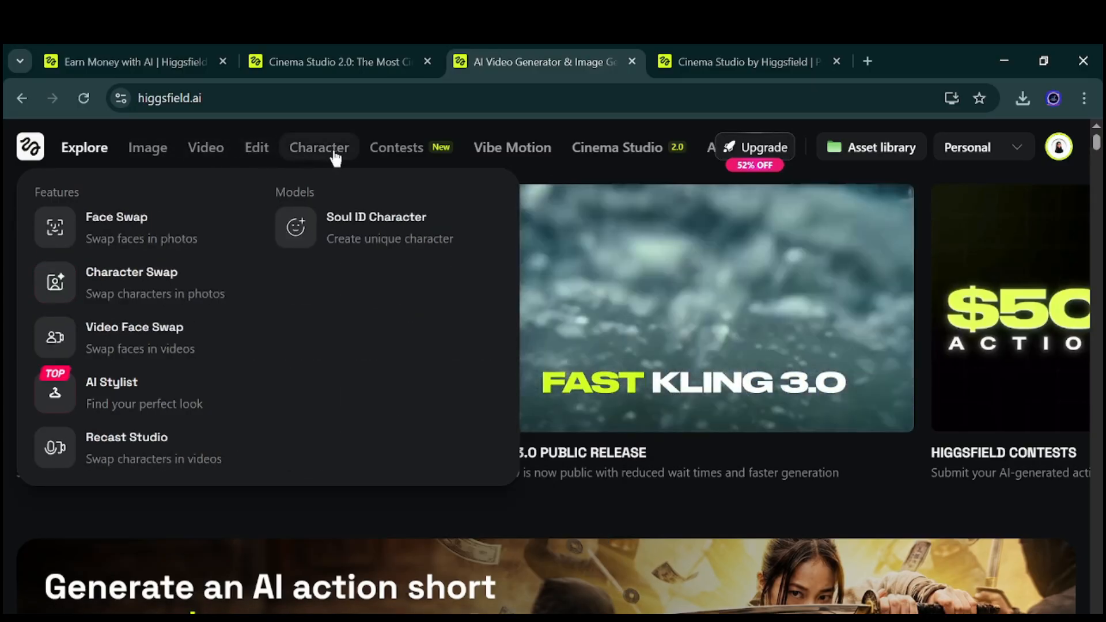
pyautogui.click(485, 149)
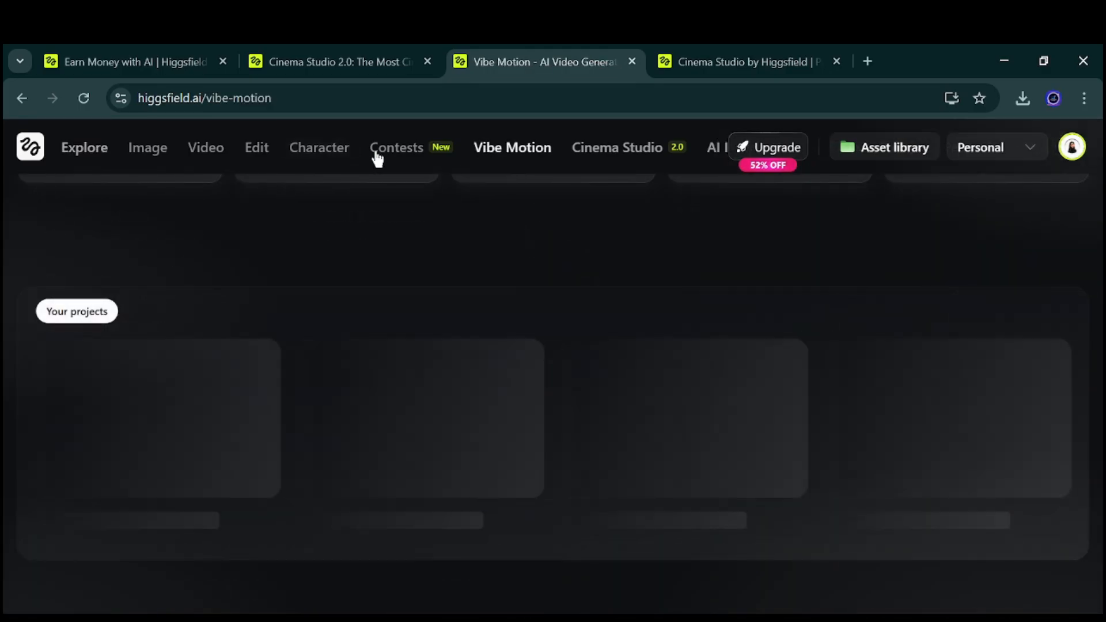
pyautogui.click(594, 151)
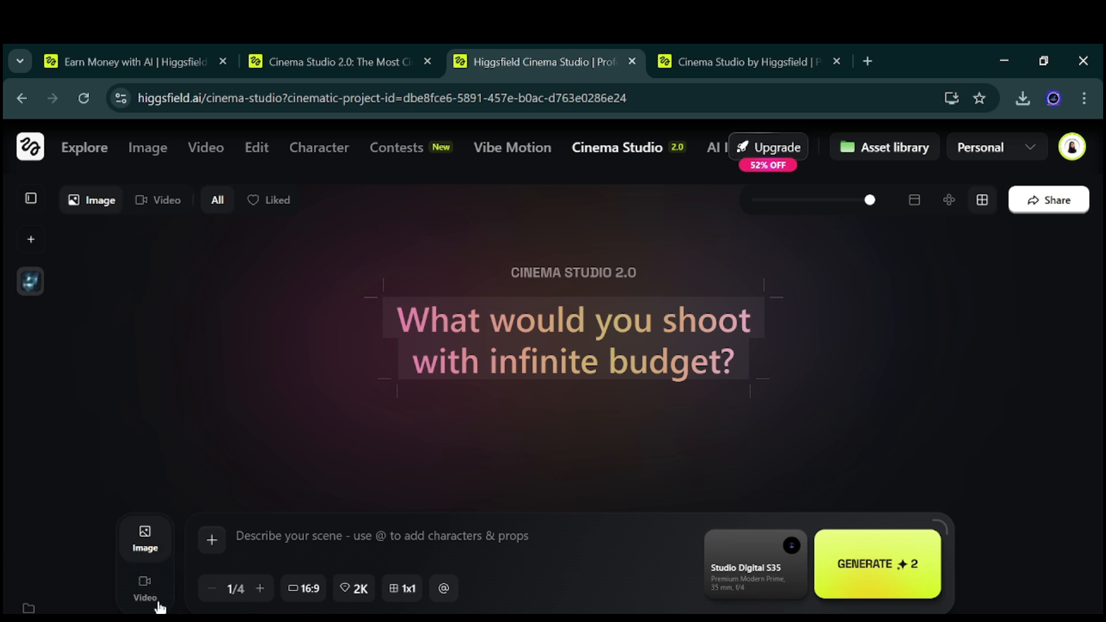
# - Examine the grid generation layouts and the reference elements dialog for the image prompt
pyautogui.click(289, 533)
pyautogui.click(398, 596)
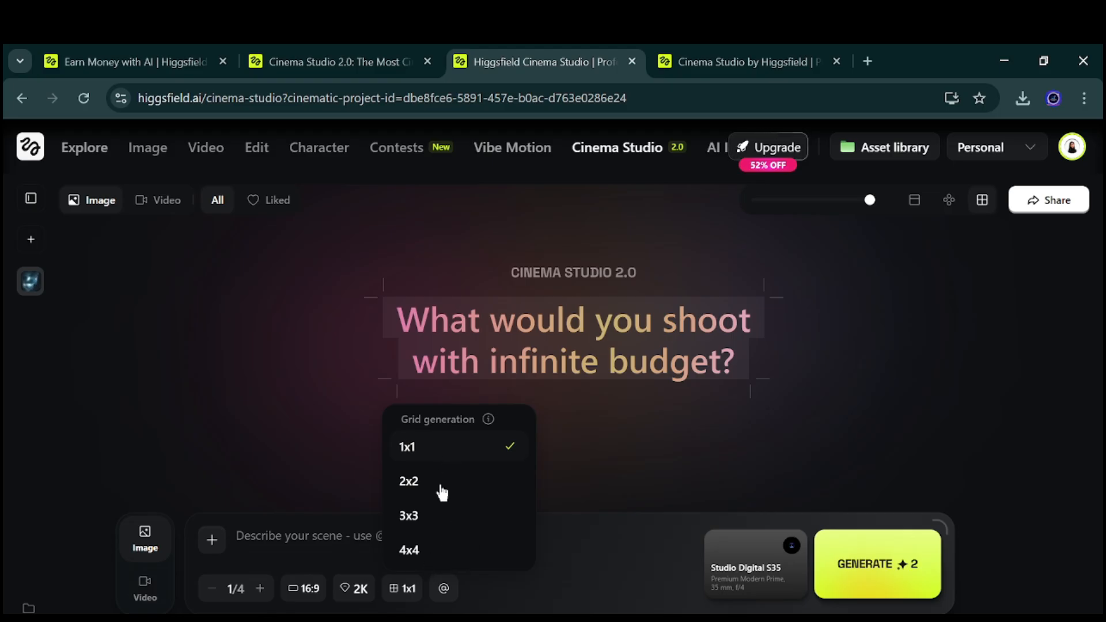
pyautogui.click(465, 598)
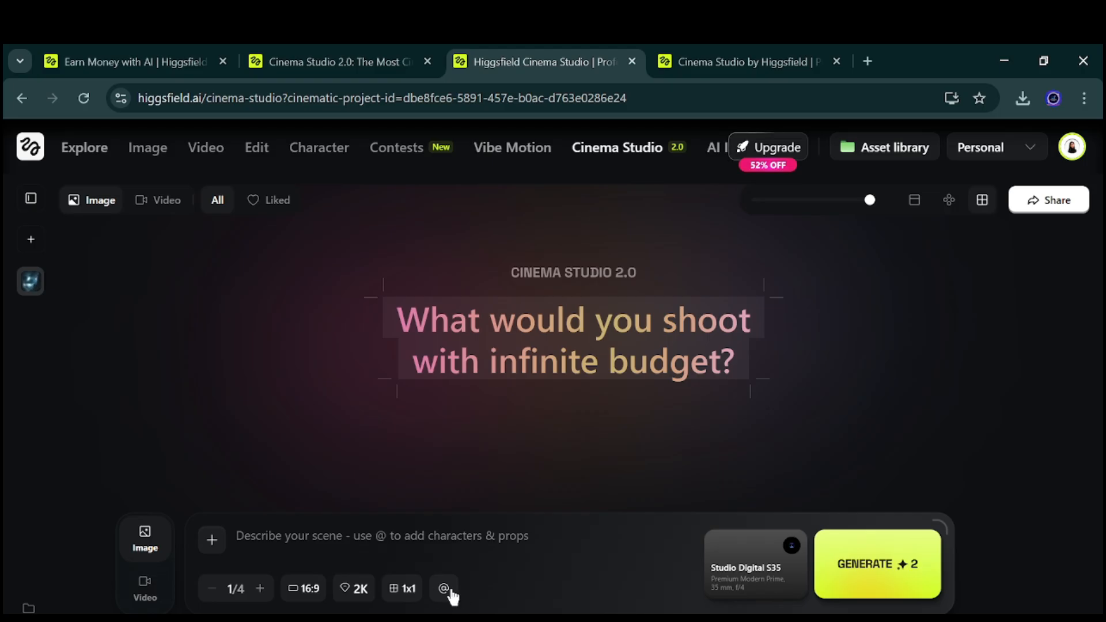
pyautogui.click(444, 589)
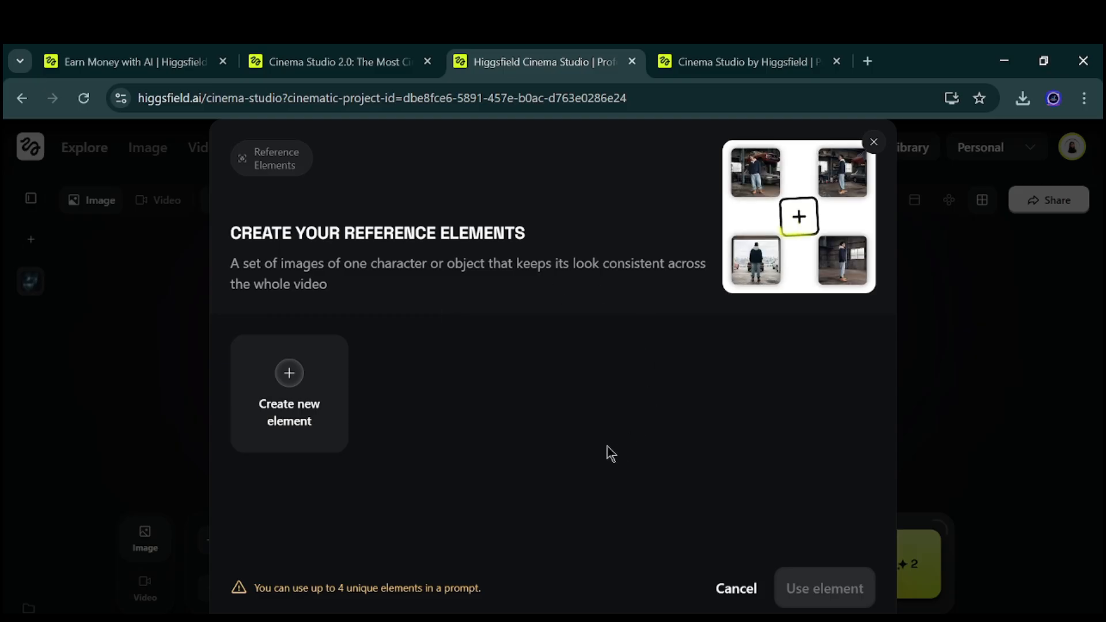
pyautogui.click(872, 144)
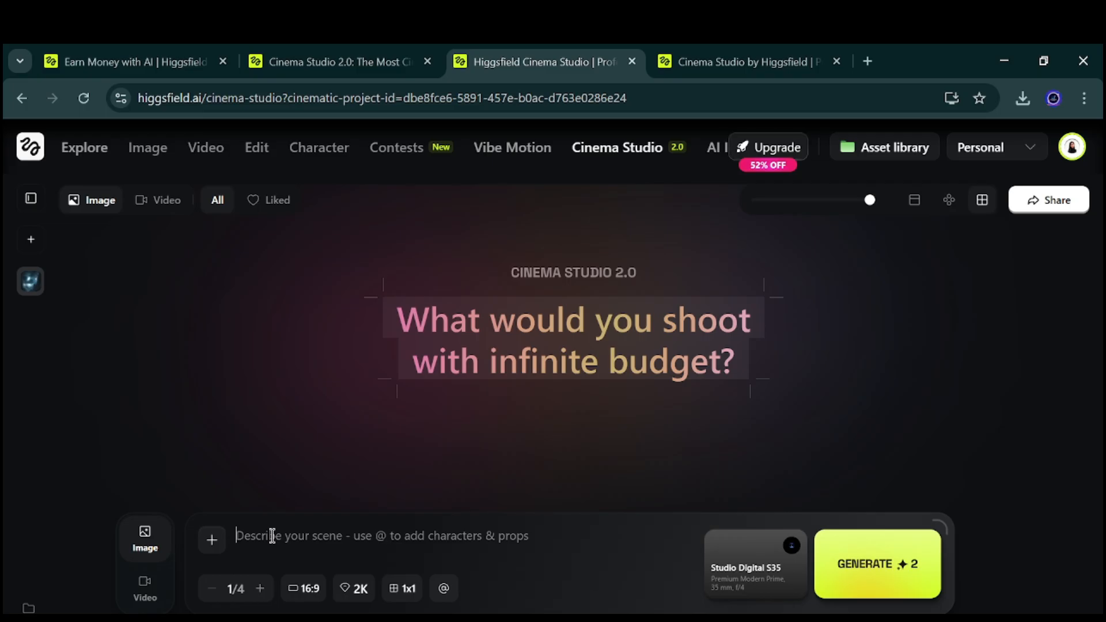
# - Enter the image scene description "Terrified man holding lantern in haunted house"
pyautogui.write('Te')
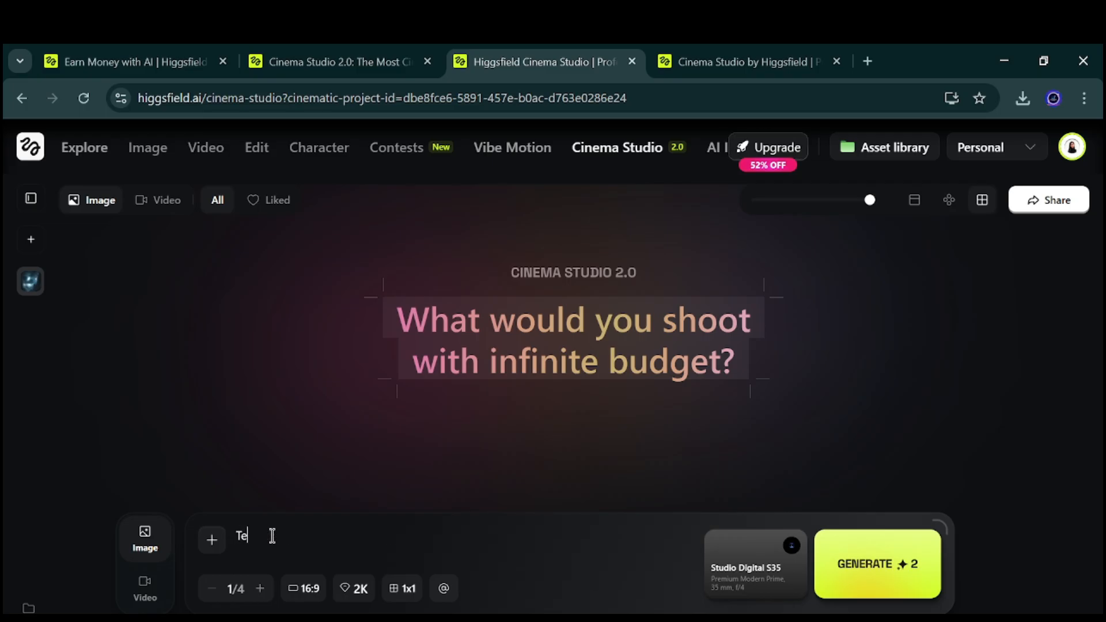
pyautogui.write('rrified man holding lantern in haunted house')
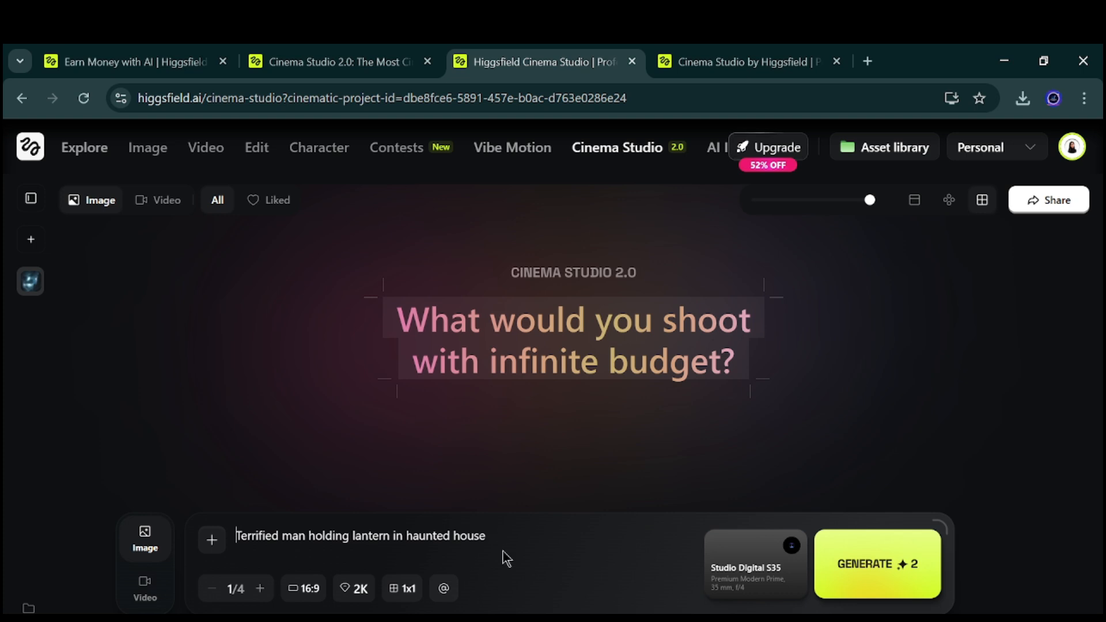
# - Browse the camera models for the shot and choose Classic 16mm Film as the camera
pyautogui.click(755, 563)
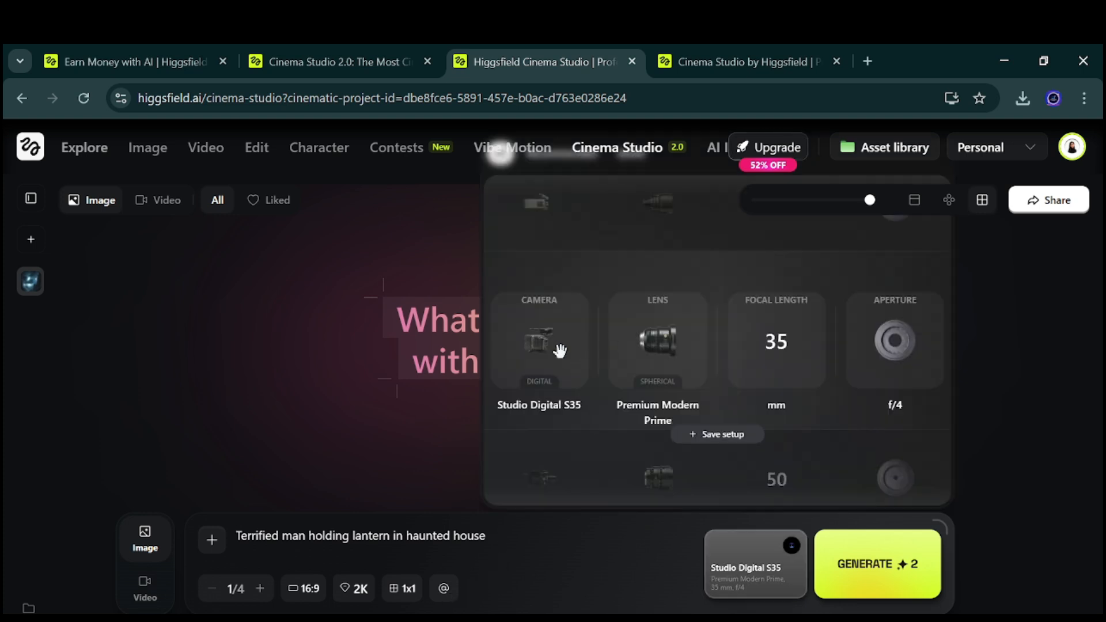
pyautogui.scroll(-2, 527, 361)
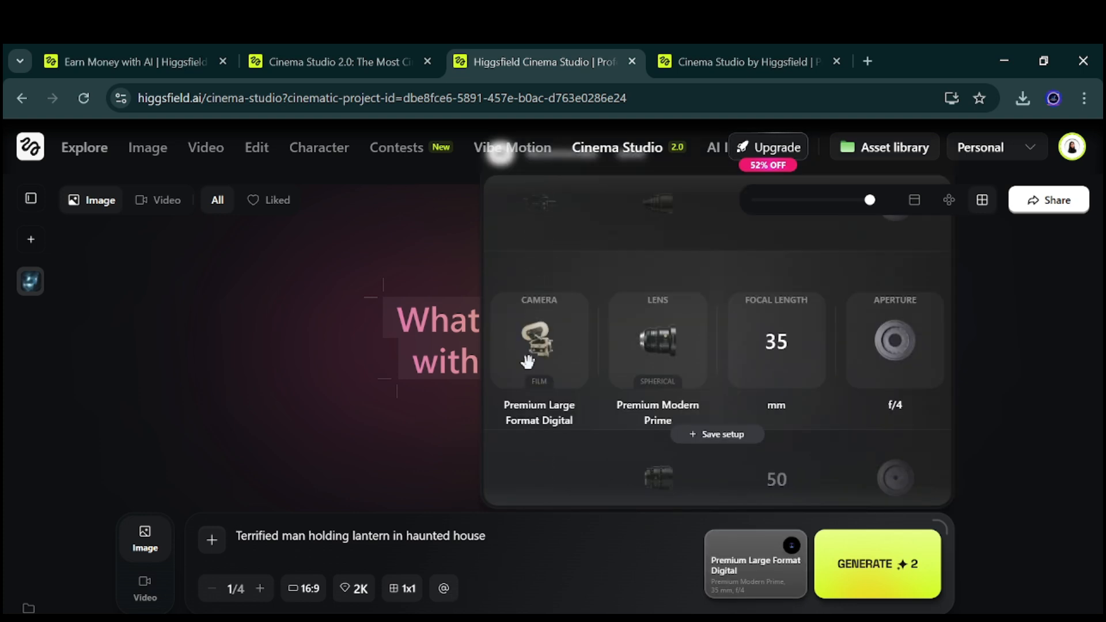
pyautogui.scroll(2, 526, 361)
pyautogui.scroll(-2, 527, 362)
pyautogui.scroll(2, 528, 361)
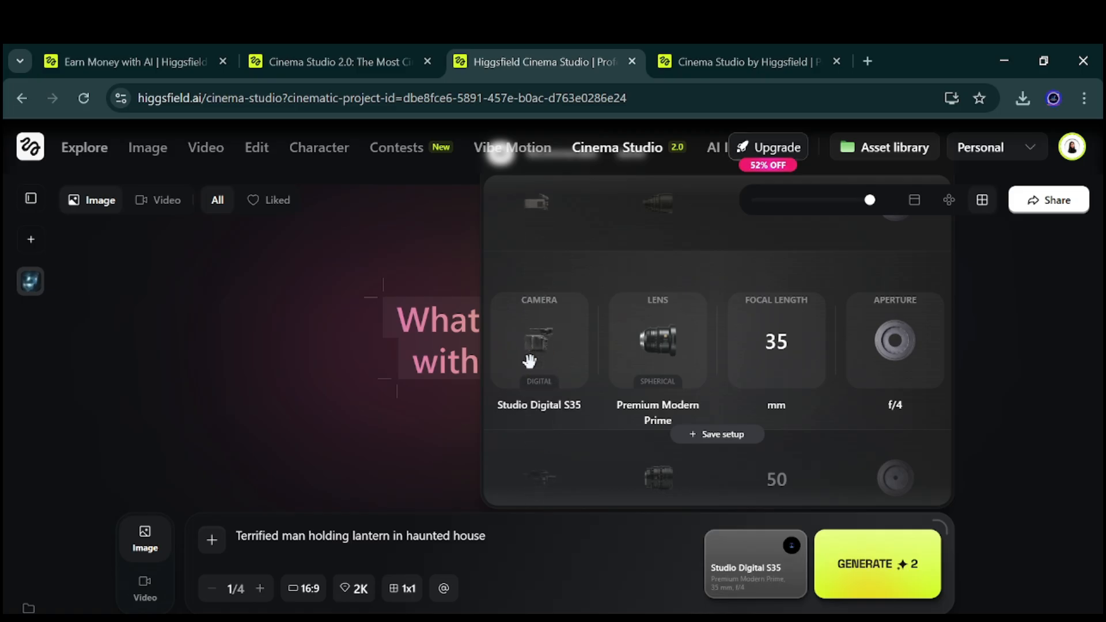
pyautogui.scroll(-1, 528, 361)
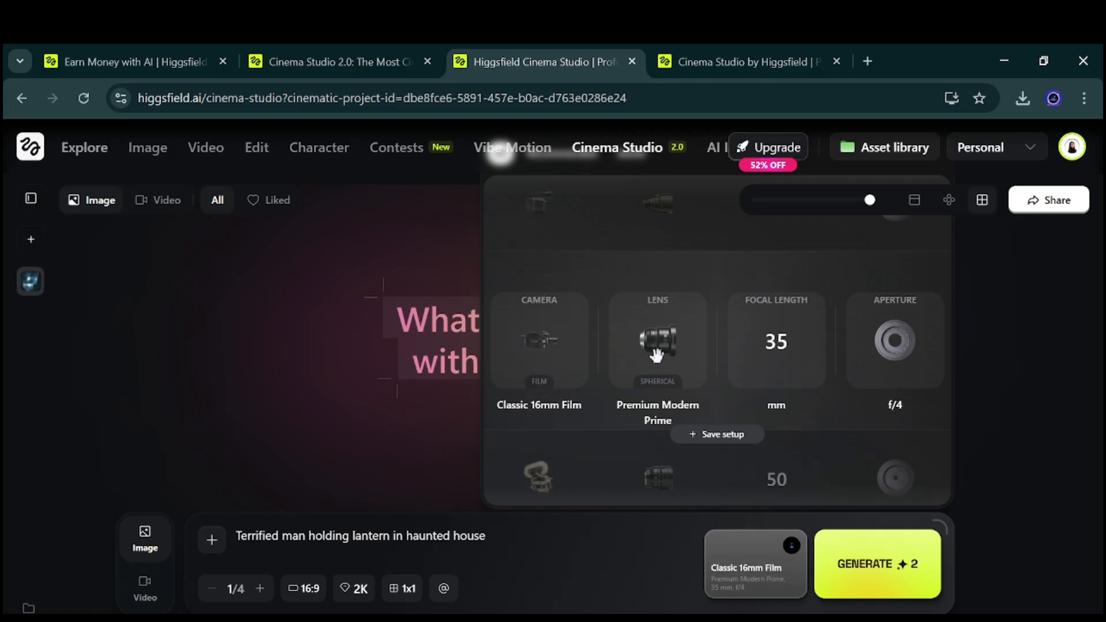
pyautogui.scroll(-1, 918, 337)
pyautogui.scroll(1, 888, 355)
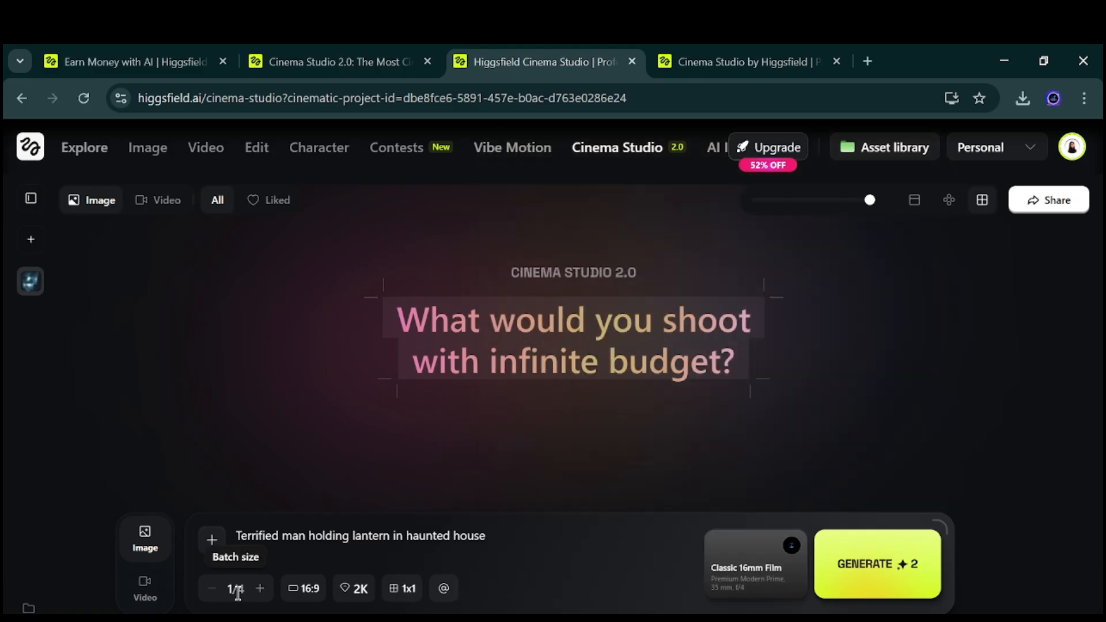
# - Set the image batch size to 2
pyautogui.click(259, 590)
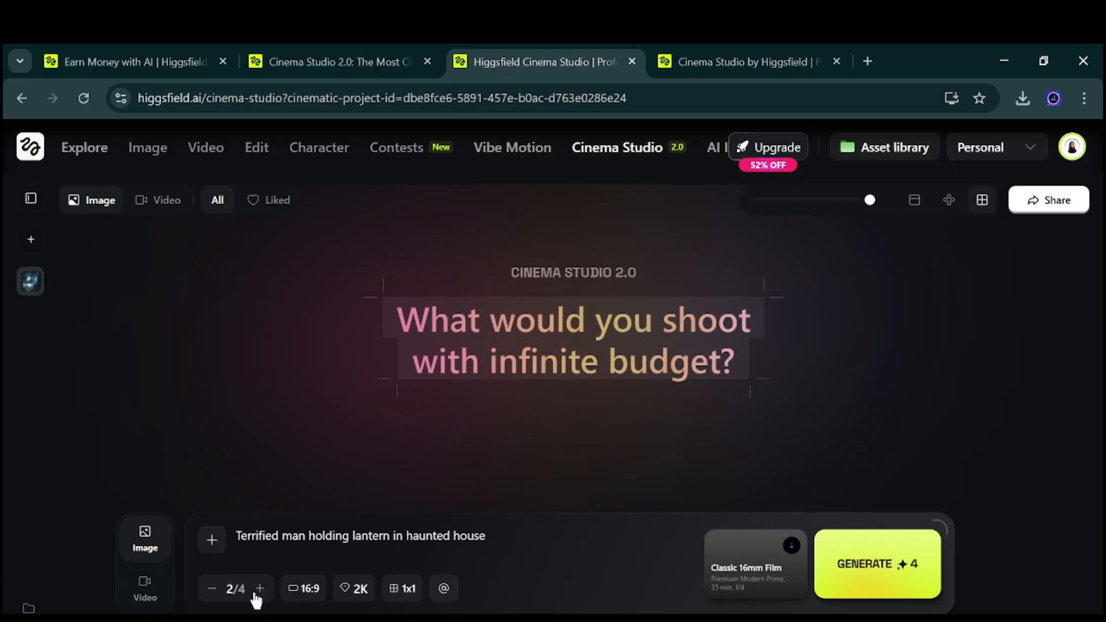
pyautogui.click(211, 590)
pyautogui.click(261, 590)
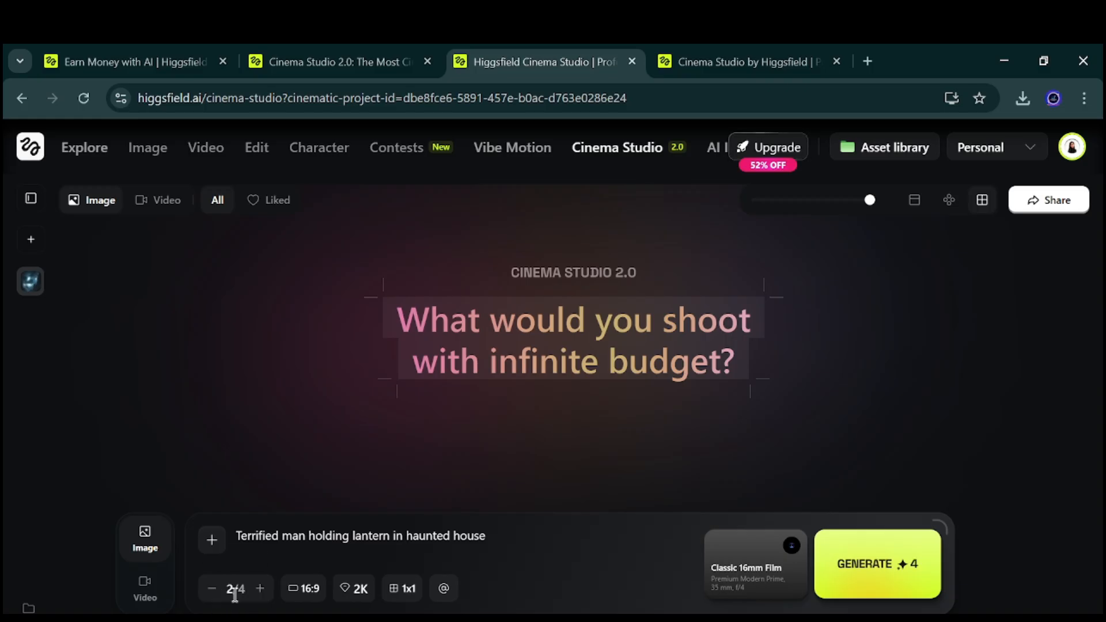
# - Check the aspect ratio, resolution and grid options, keeping 16:9, 2K and a 1x1 grid for the image
pyautogui.click(302, 590)
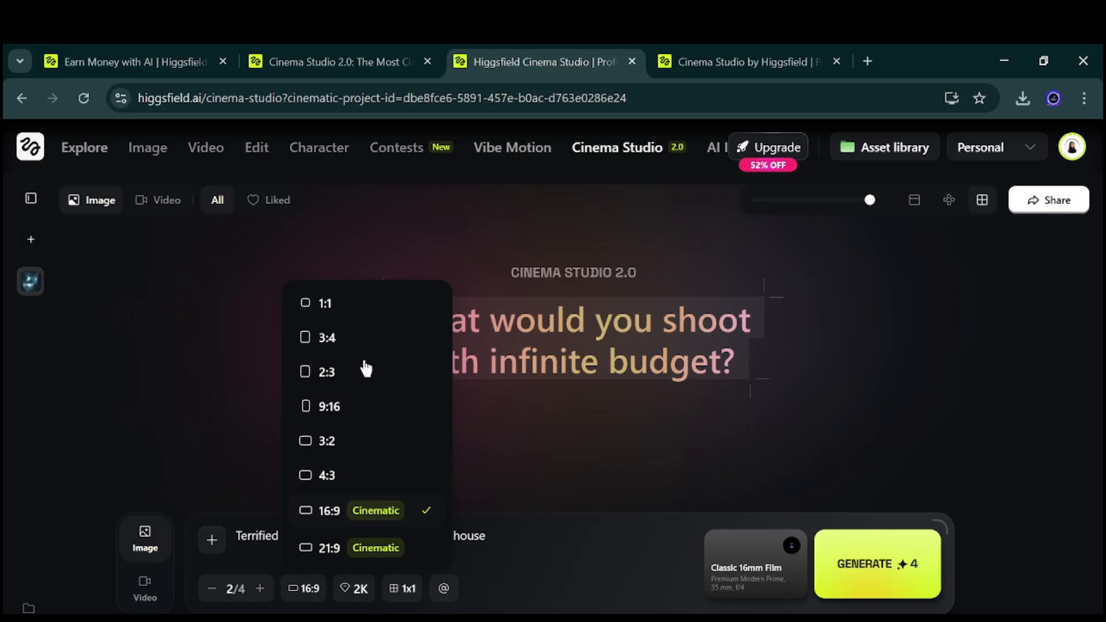
pyautogui.click(337, 528)
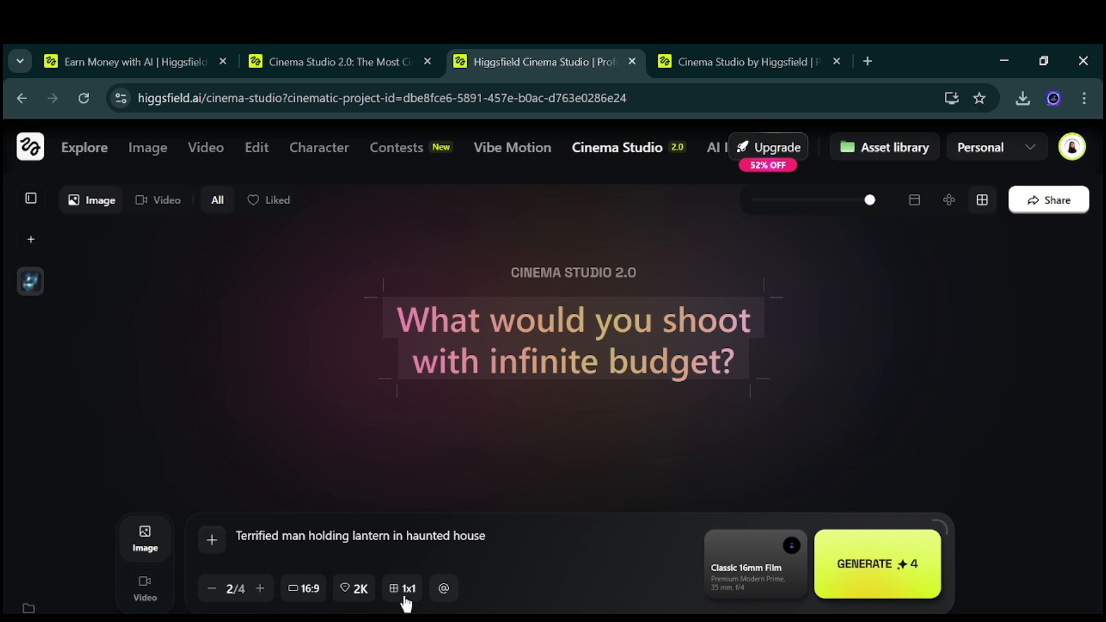
pyautogui.click(354, 595)
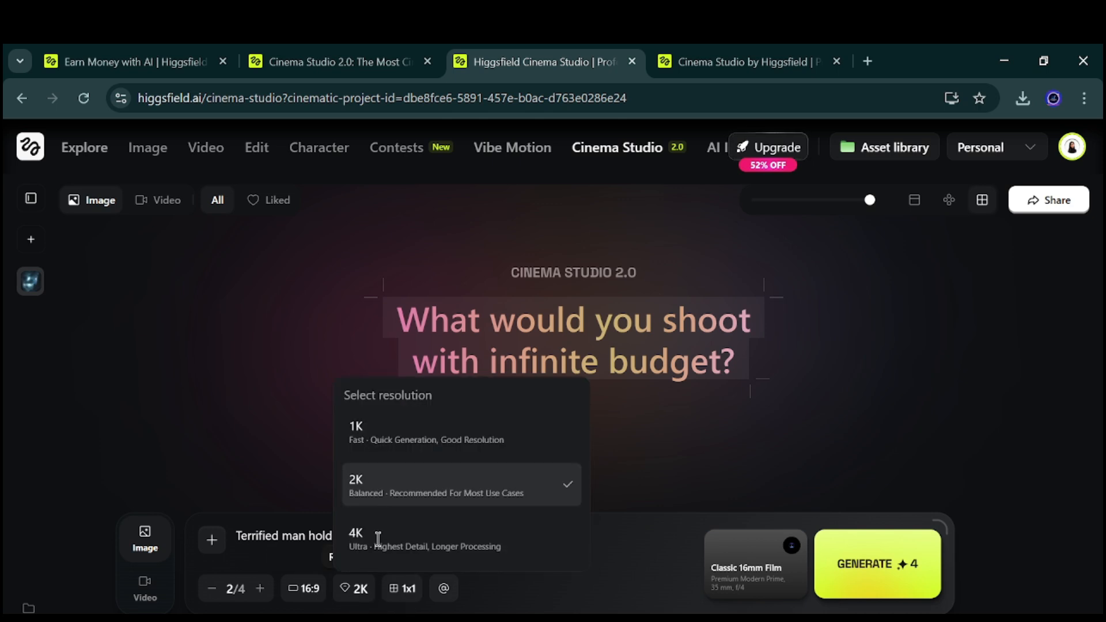
pyautogui.click(387, 487)
pyautogui.click(395, 592)
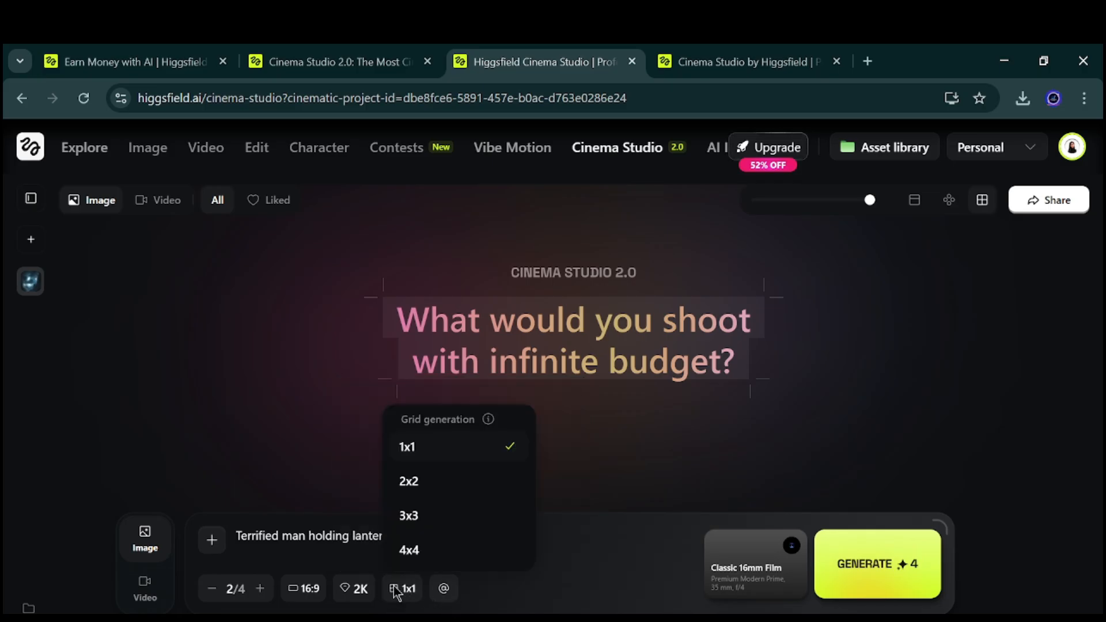
pyautogui.click(395, 592)
pyautogui.click(406, 596)
pyautogui.click(407, 598)
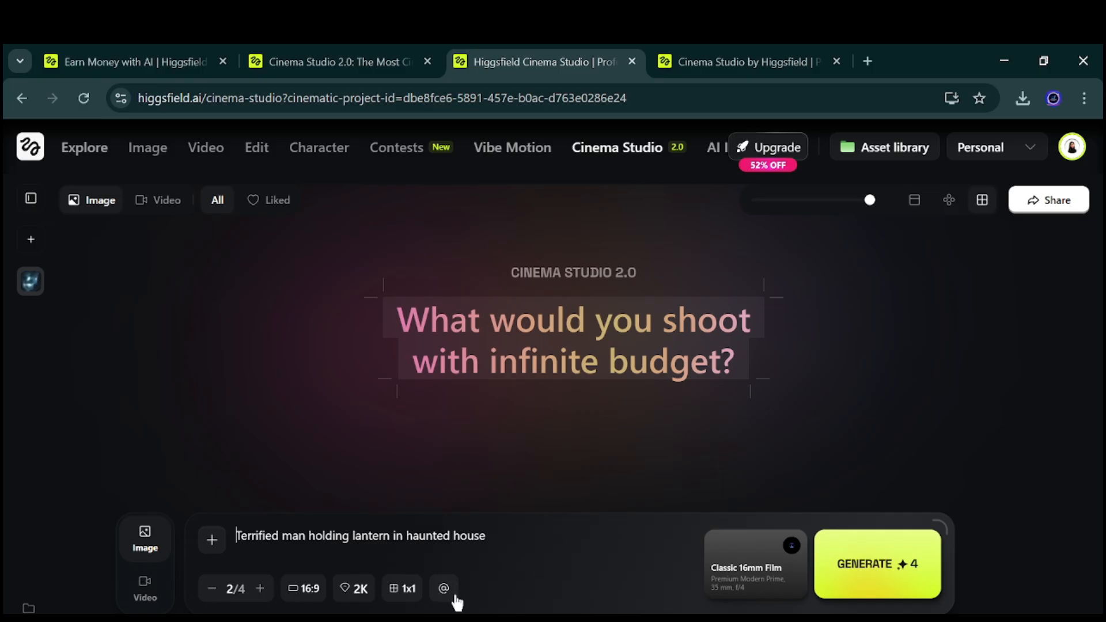
# - Generate the haunted house images from the prompt, checking the reference elements dialog before and after without adding any element
pyautogui.click(445, 590)
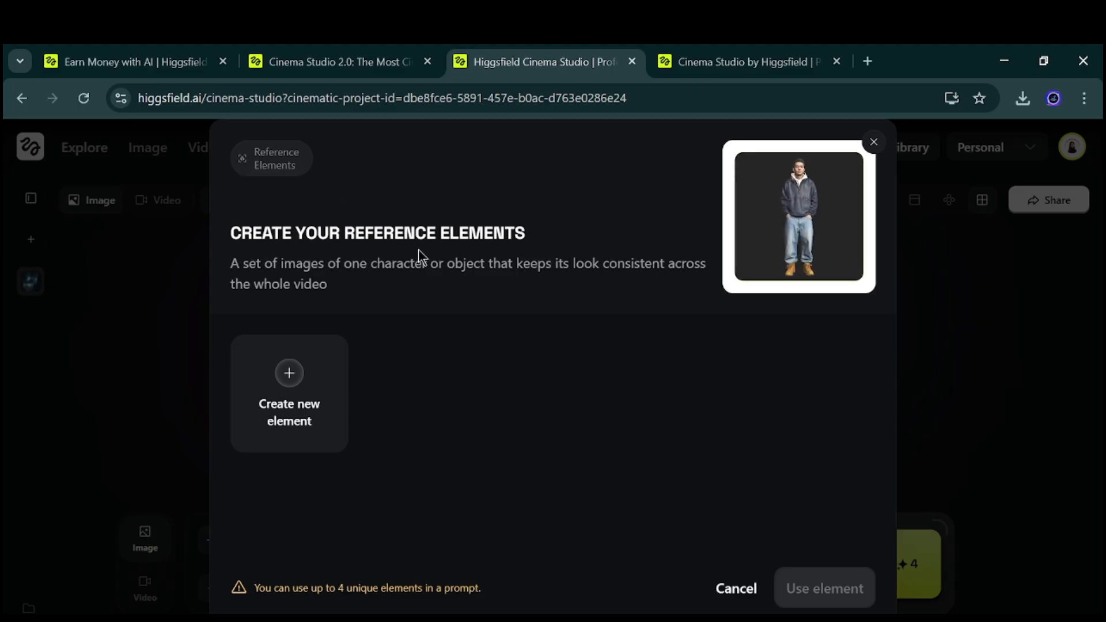
pyautogui.click(873, 143)
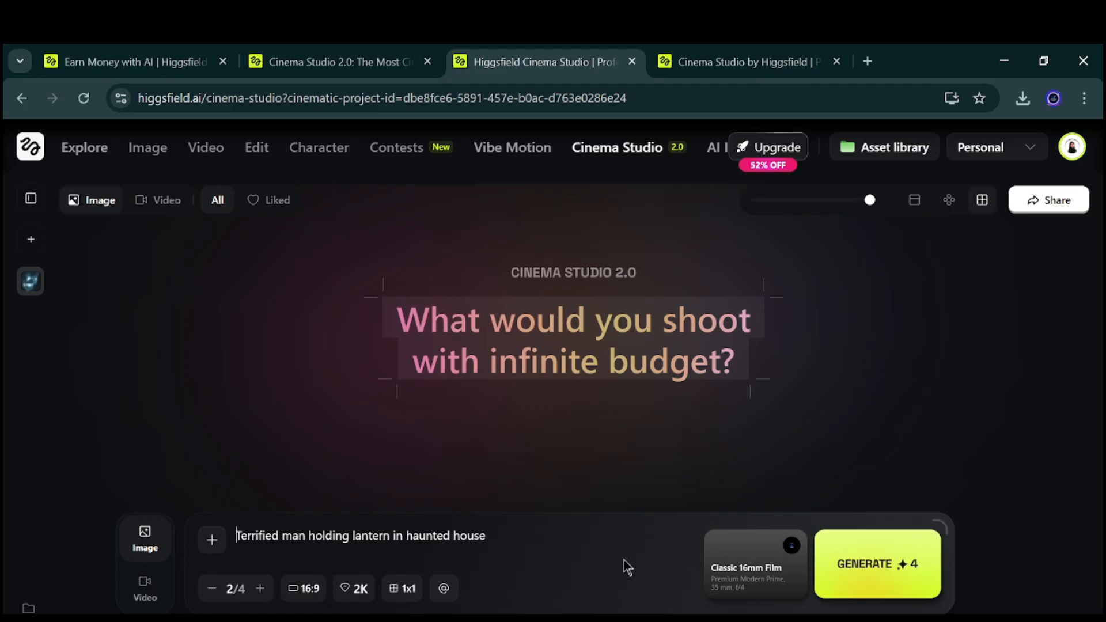
pyautogui.click(858, 569)
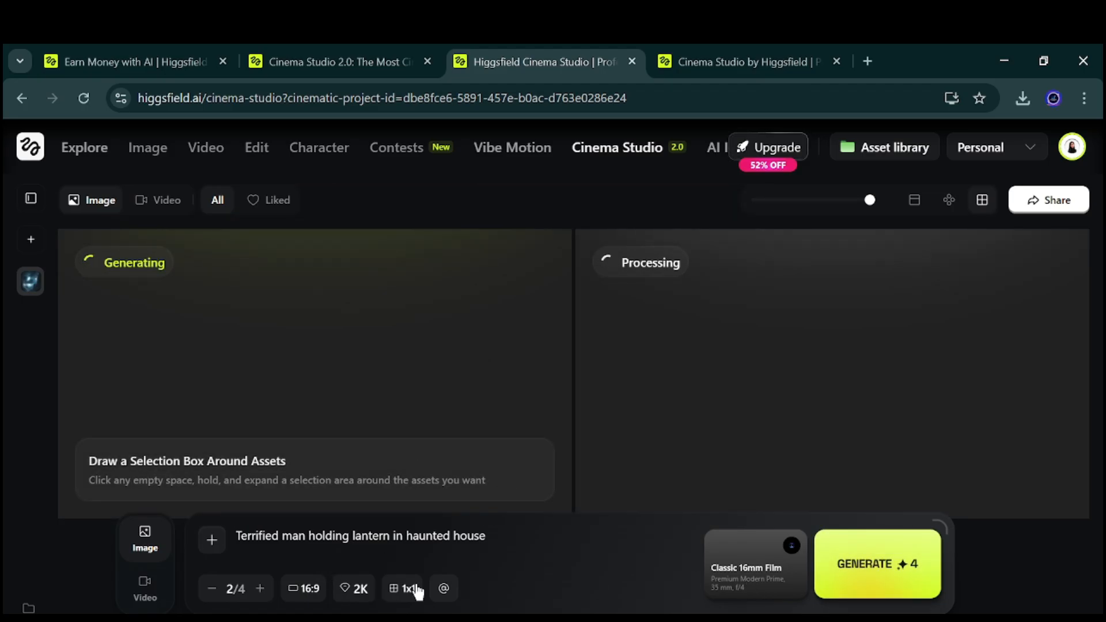
pyautogui.click(445, 588)
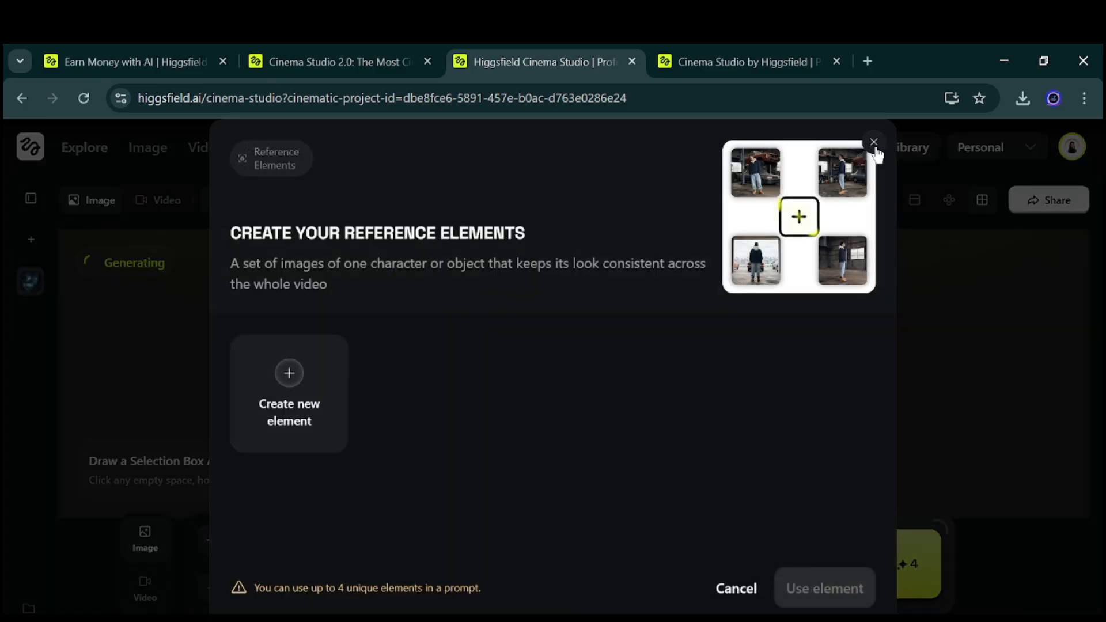
pyautogui.click(873, 142)
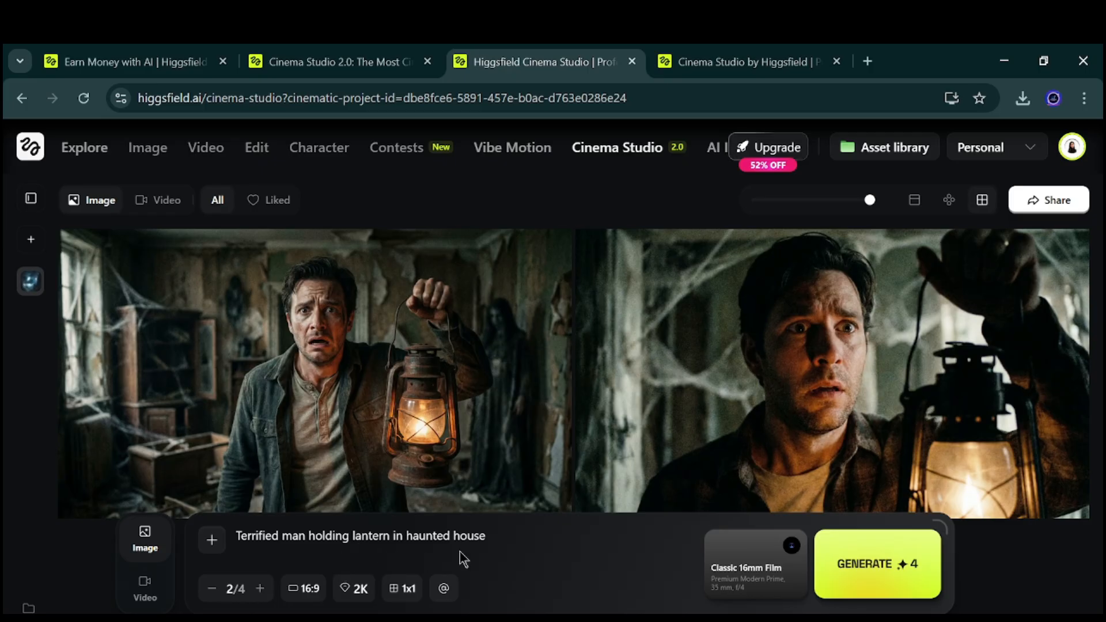
# - Review both generated lantern images and create a 3D scene from the close-up of the man
pyautogui.scroll(-2, 316, 379)
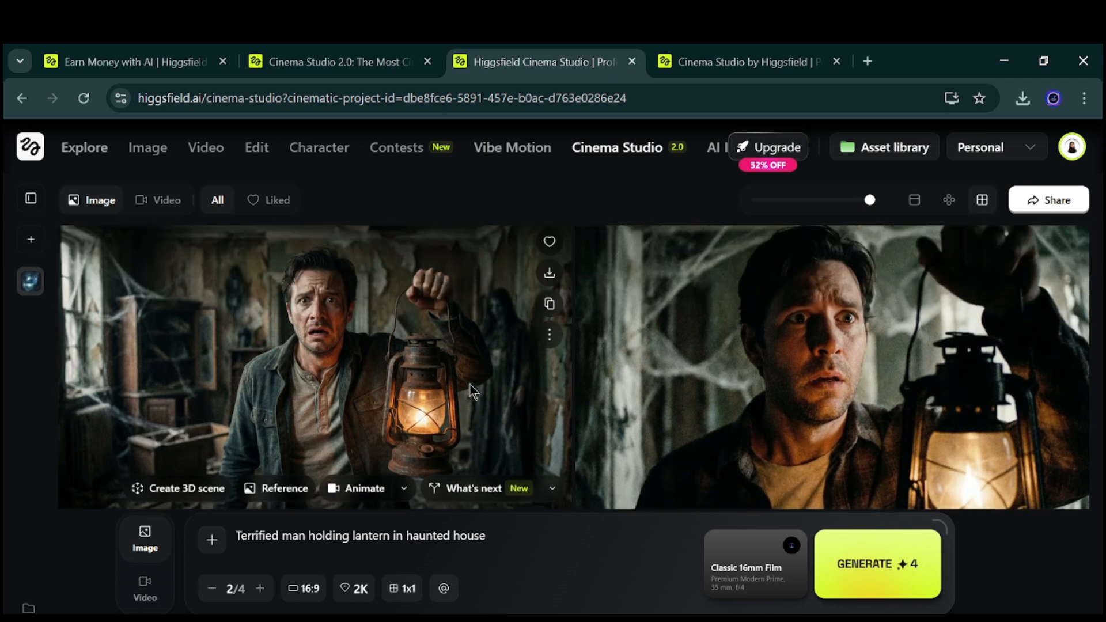
pyautogui.scroll(2, 600, 357)
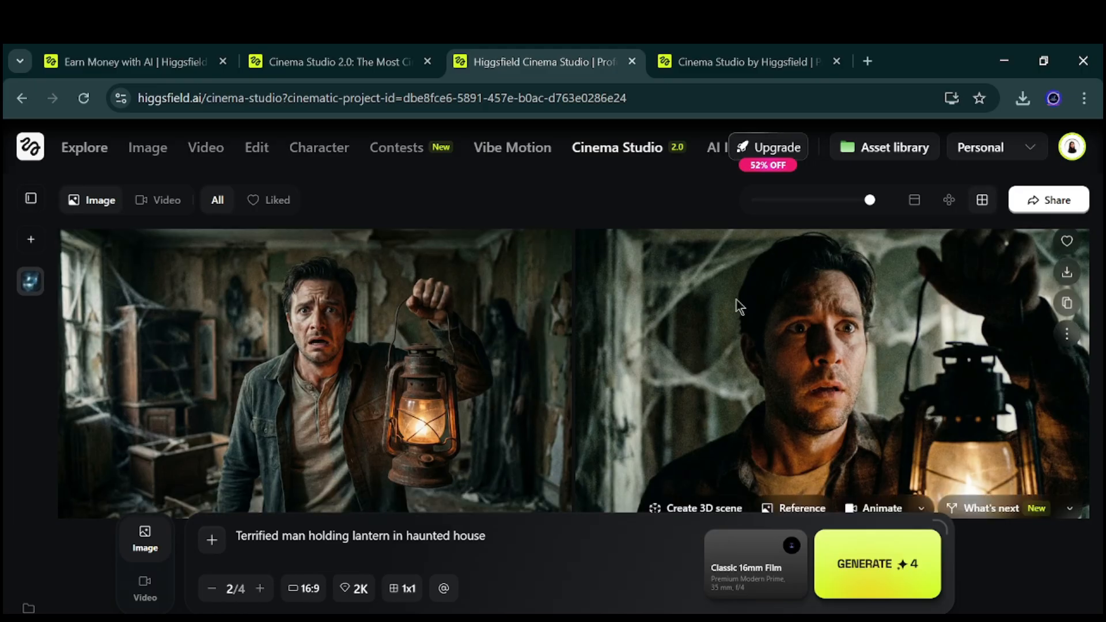
pyautogui.scroll(-2, 706, 474)
pyautogui.click(690, 411)
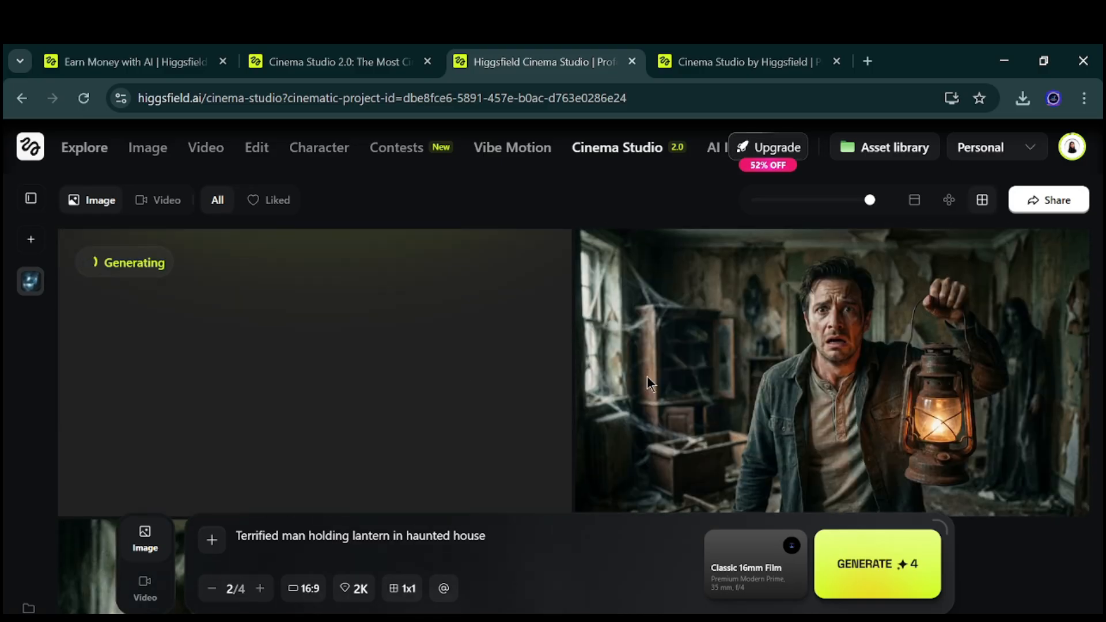
# - Attach the wide shot of the man with the lantern as a prompt reference and remove it again
pyautogui.scroll(-4, 647, 375)
pyautogui.scroll(3, 869, 339)
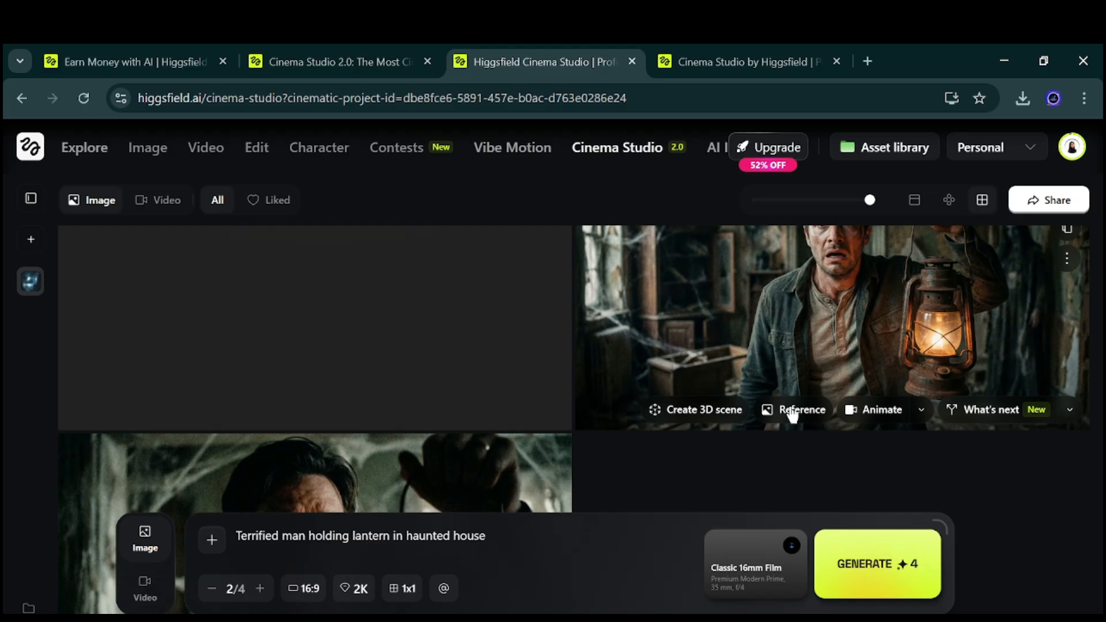
pyautogui.click(792, 410)
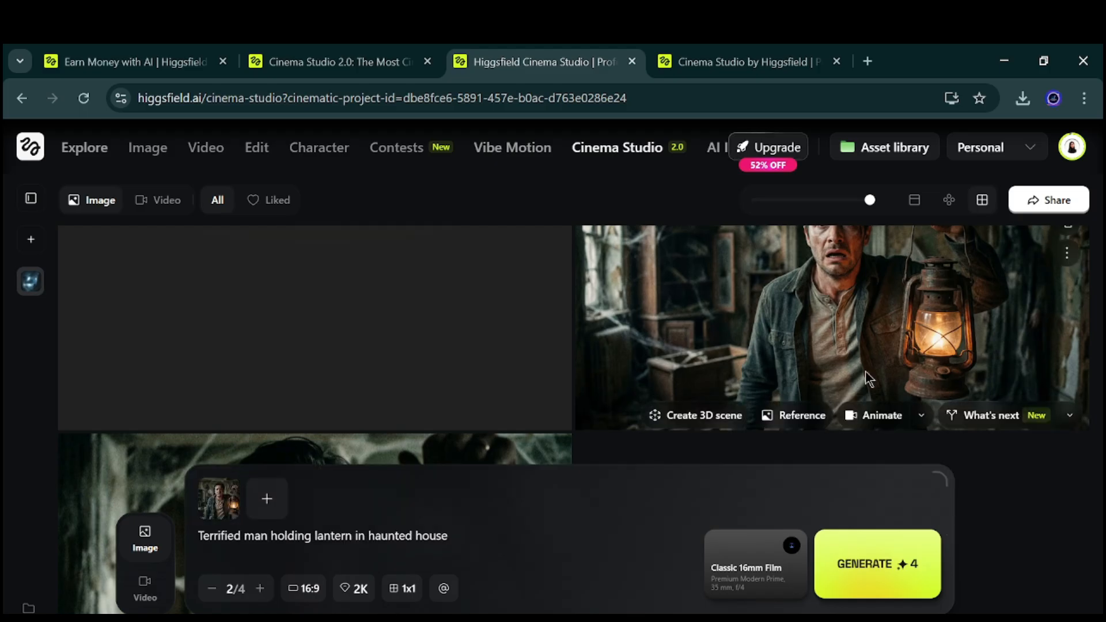
pyautogui.click(236, 489)
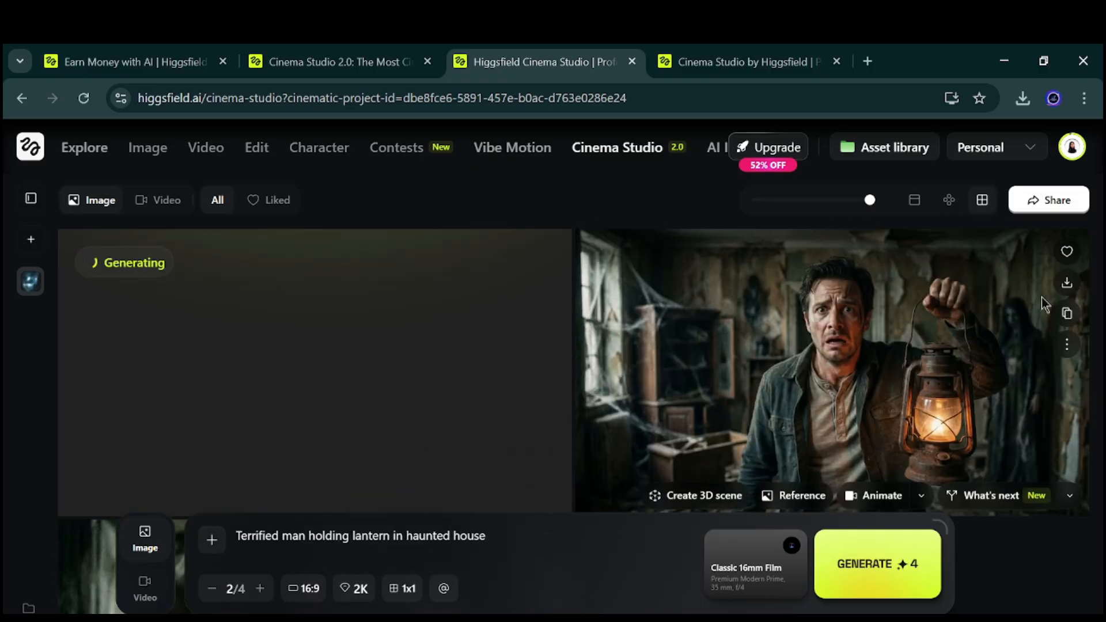
# - Generate What's next shots from the wide lantern image and clear the scene description
pyautogui.click(1008, 496)
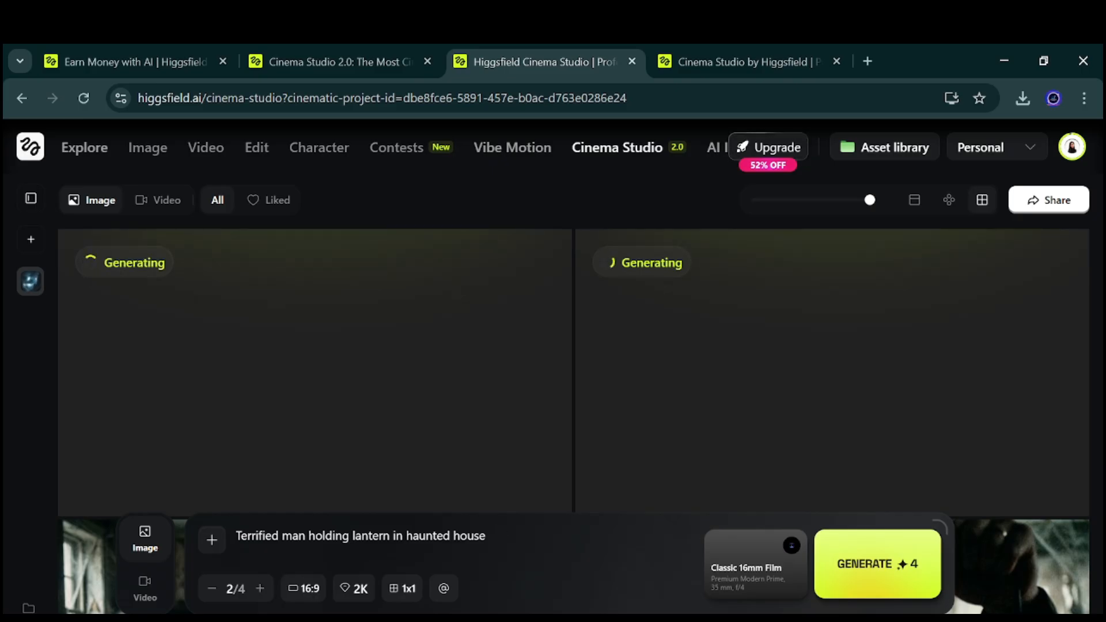
pyautogui.moveTo(496, 546); pyautogui.dragTo(140, 541)
pyautogui.press('BackSpace')
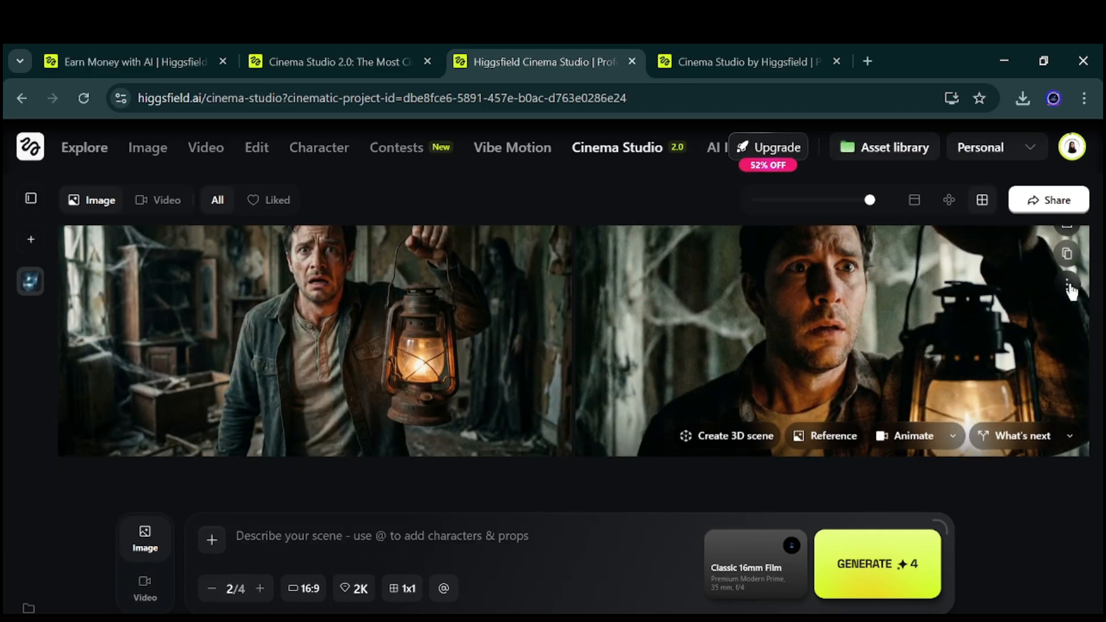
# - Look through the close-up image's action options and examine its prompt, camera and lens details in the full view
pyautogui.click(1068, 286)
pyautogui.moveTo(1041, 331)
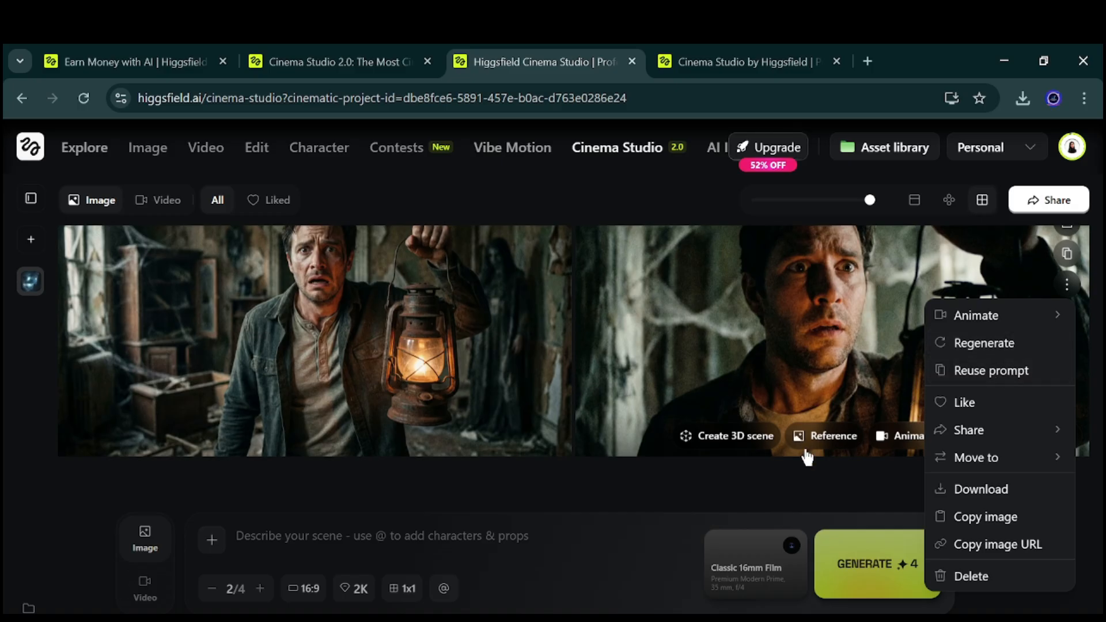
pyautogui.click(943, 337)
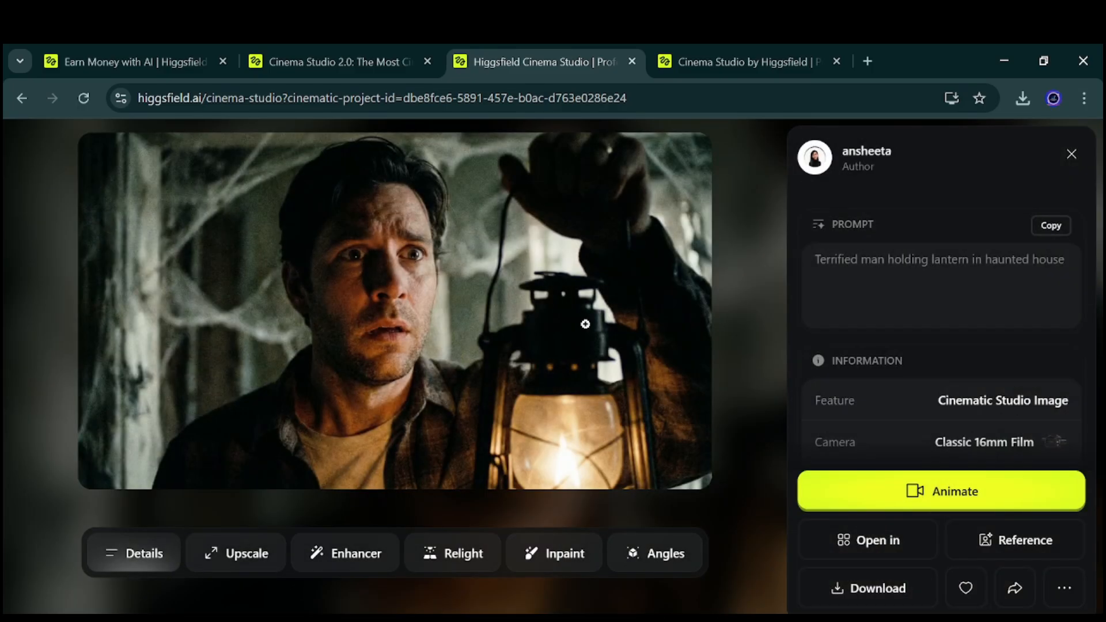
pyautogui.scroll(-2, 924, 273)
pyautogui.scroll(2, 924, 277)
pyautogui.scroll(-2, 876, 334)
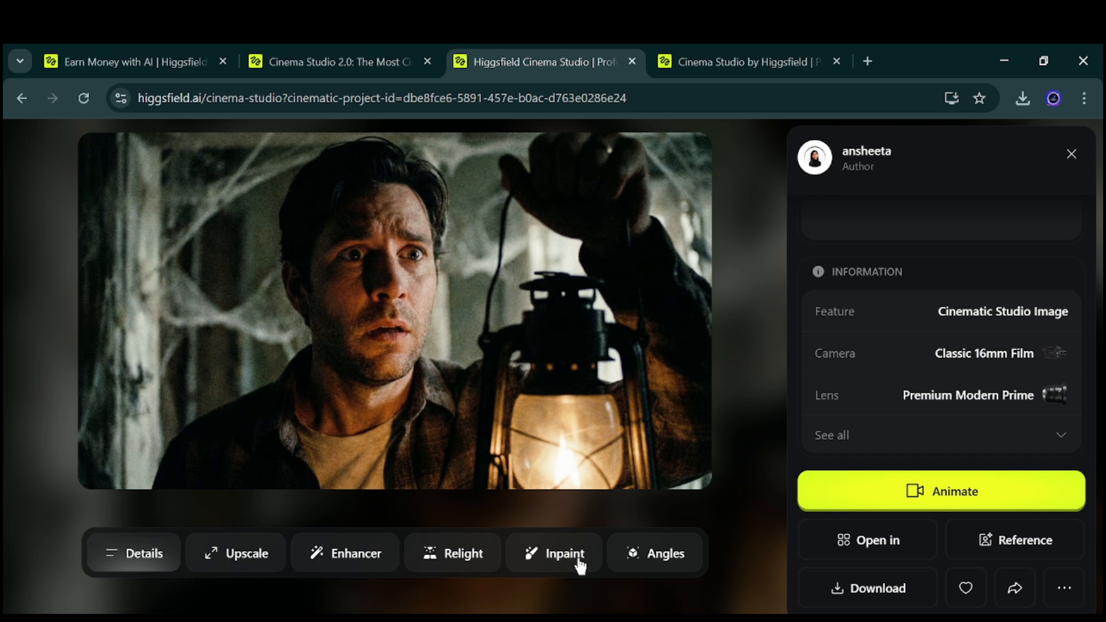
# - Open the close-up lantern image in Multishot and look over the Shots page
pyautogui.click(858, 548)
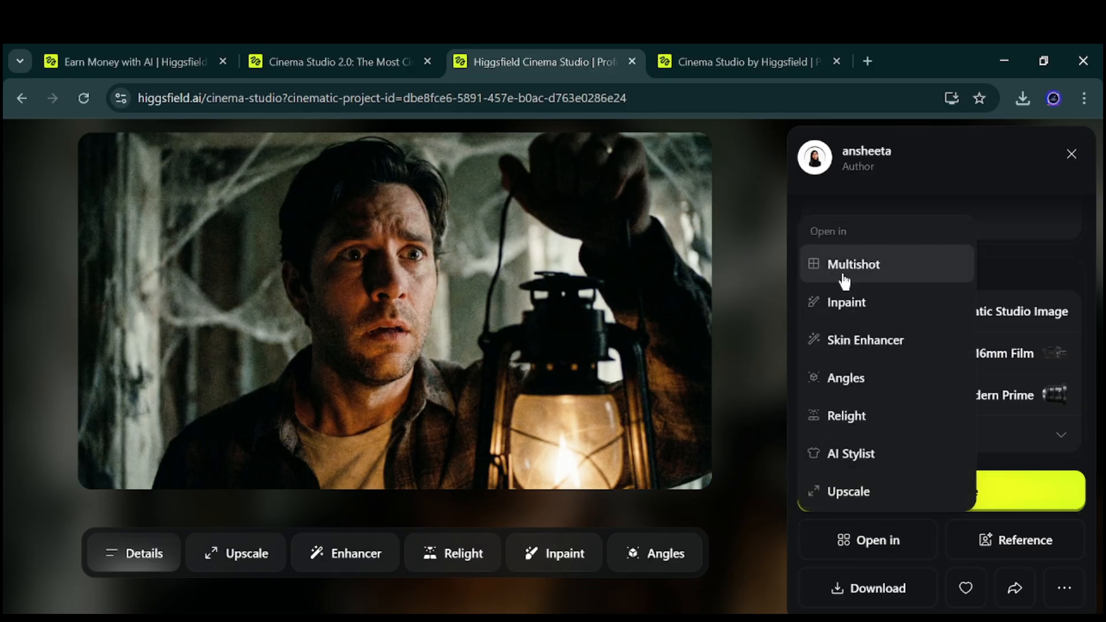
pyautogui.click(853, 266)
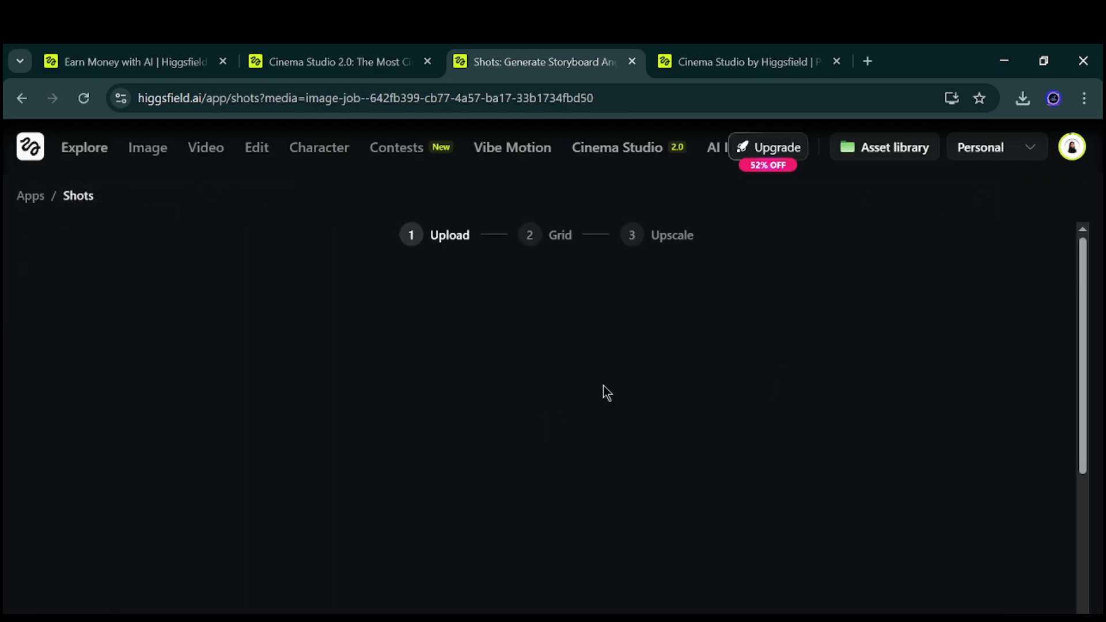
pyautogui.scroll(-3, 554, 361)
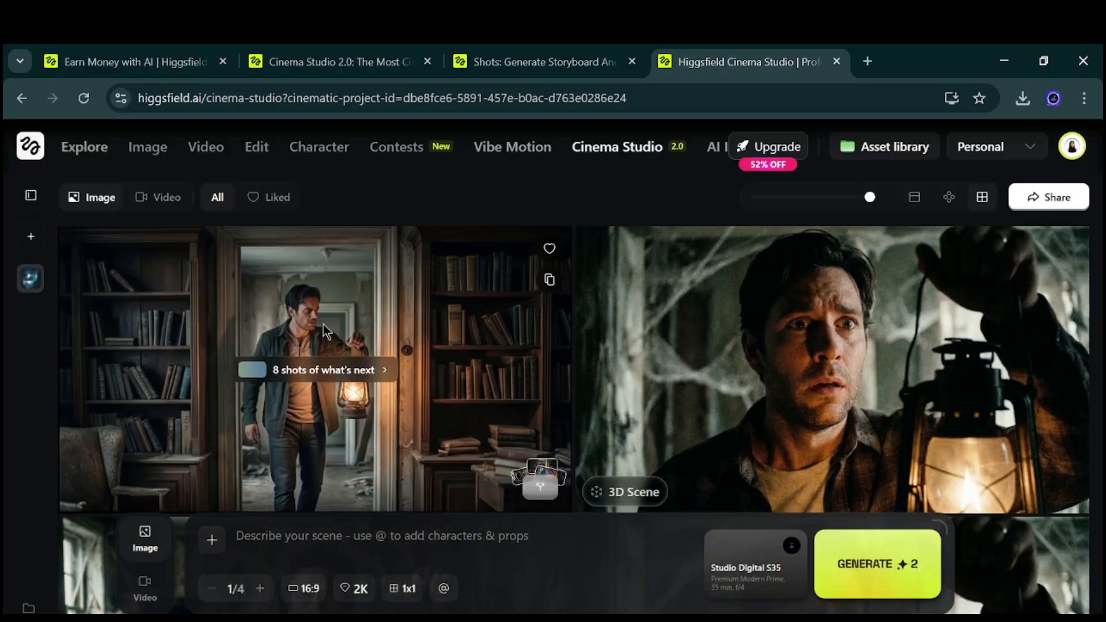
# - Open the What's next shots of the lantern scene, examine all the story variations and close the view
pyautogui.scroll(-5, 323, 326)
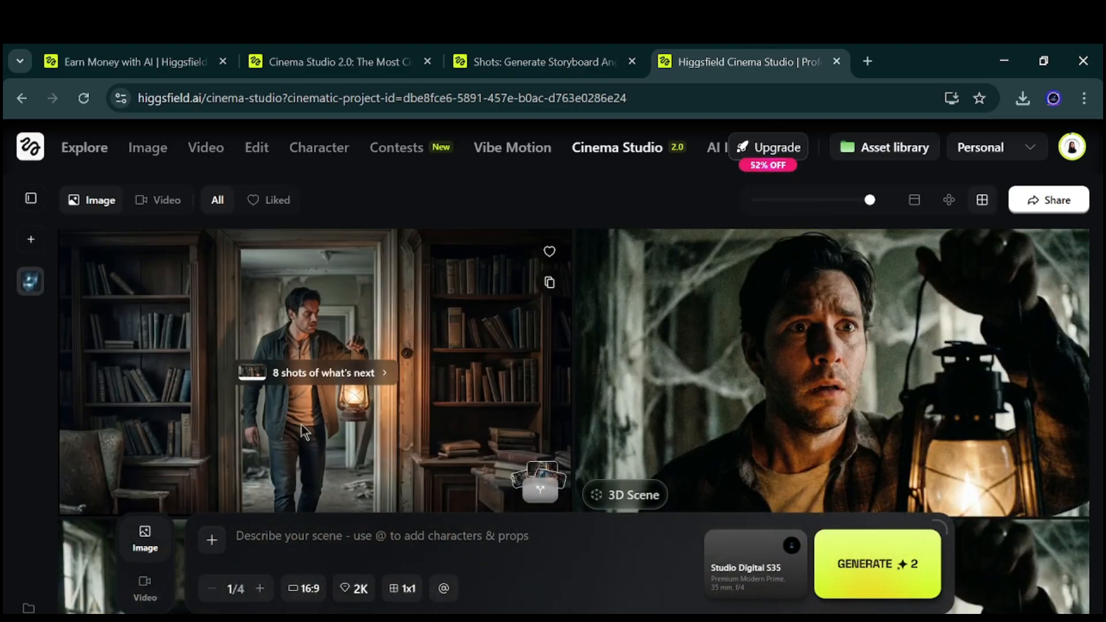
pyautogui.click(338, 381)
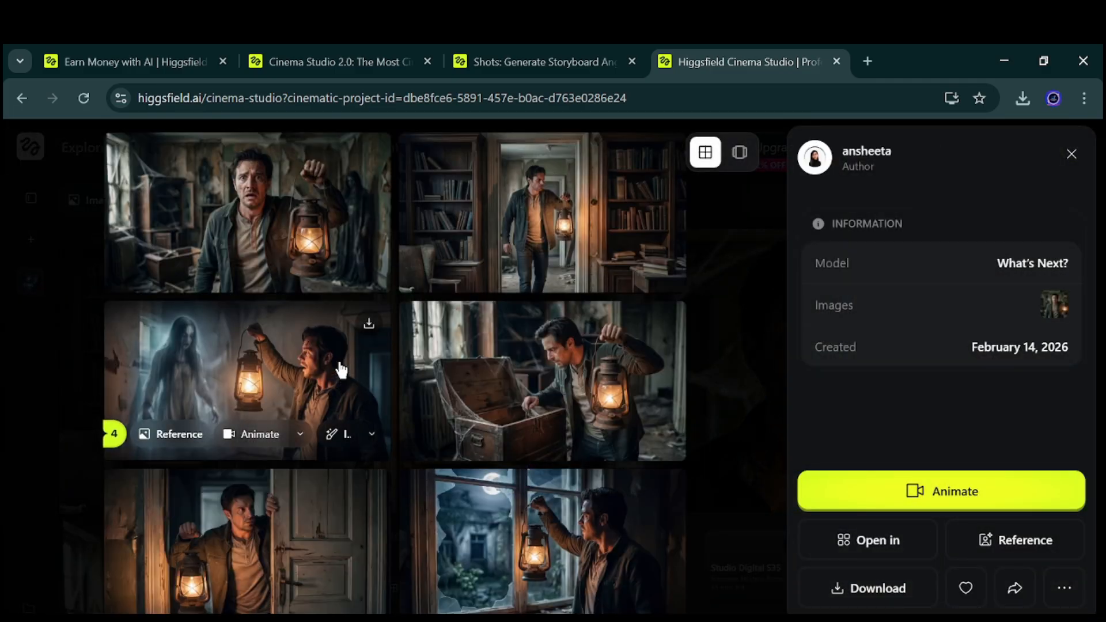
pyautogui.scroll(-5, 341, 370)
pyautogui.scroll(5, 339, 365)
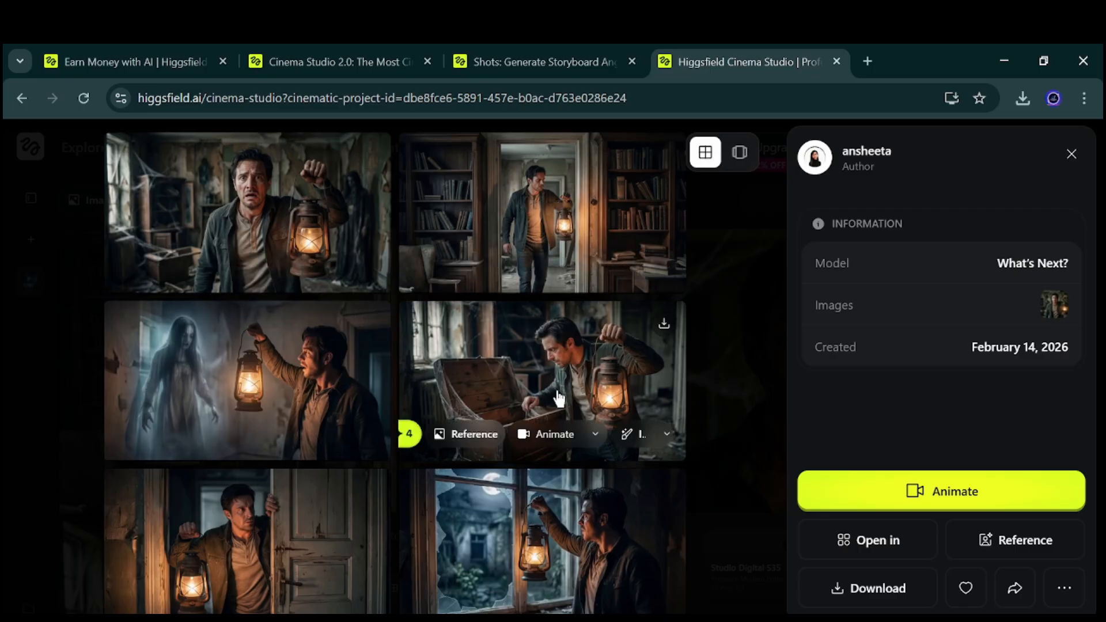
pyautogui.scroll(-4, 287, 511)
pyautogui.scroll(-2, 265, 535)
pyautogui.scroll(1, 264, 546)
pyautogui.scroll(-1, 288, 507)
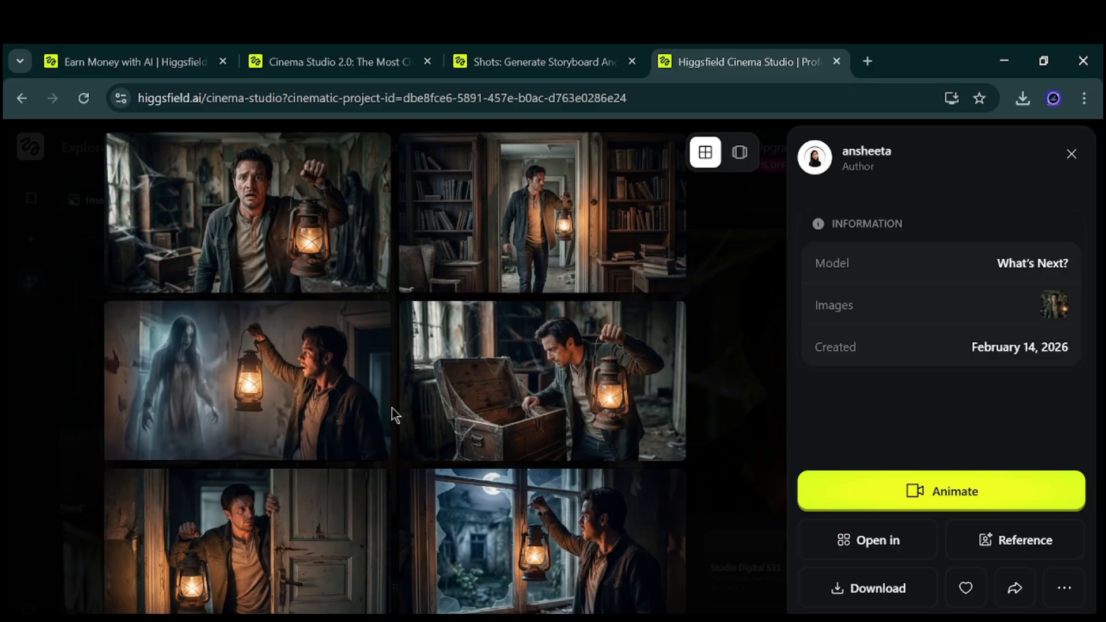
pyautogui.scroll(-3, 392, 408)
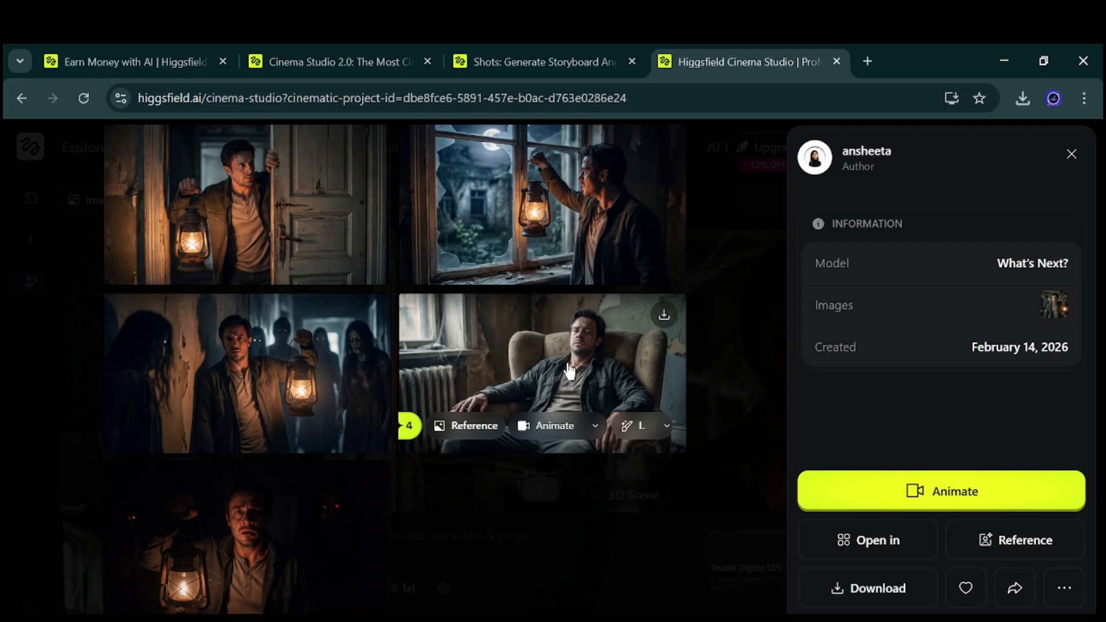
pyautogui.scroll(5, 259, 503)
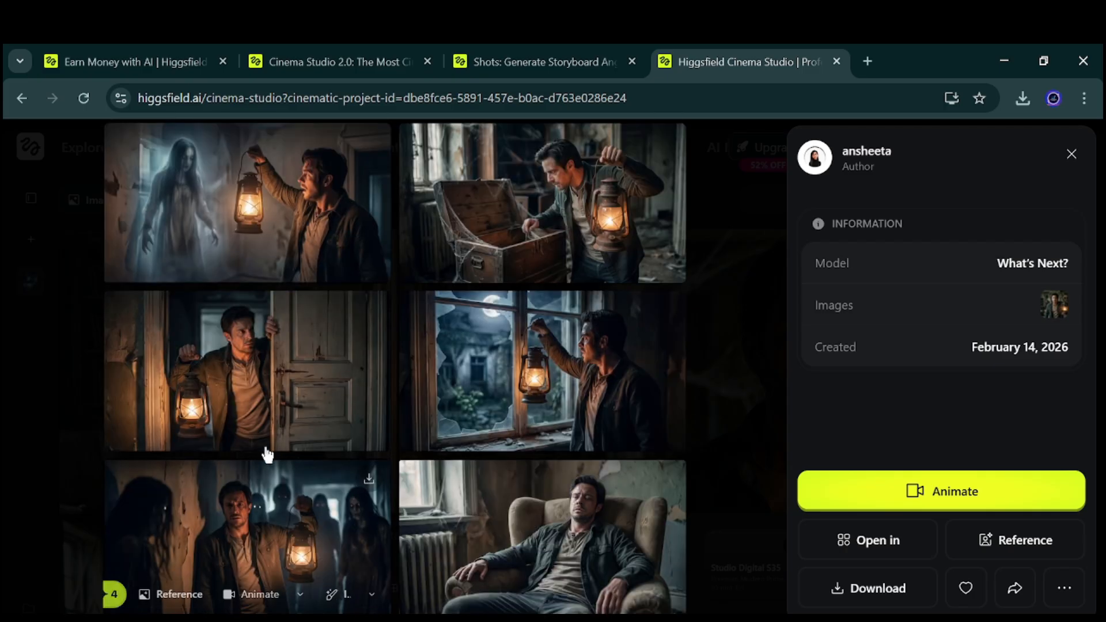
pyautogui.scroll(-6, 293, 390)
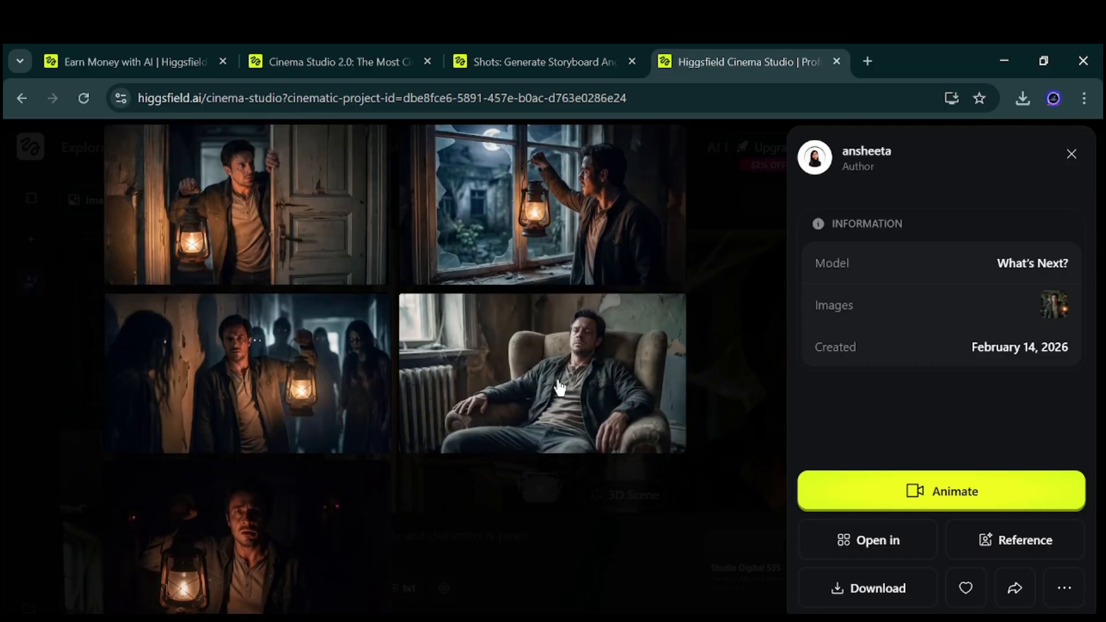
pyautogui.scroll(4, 542, 518)
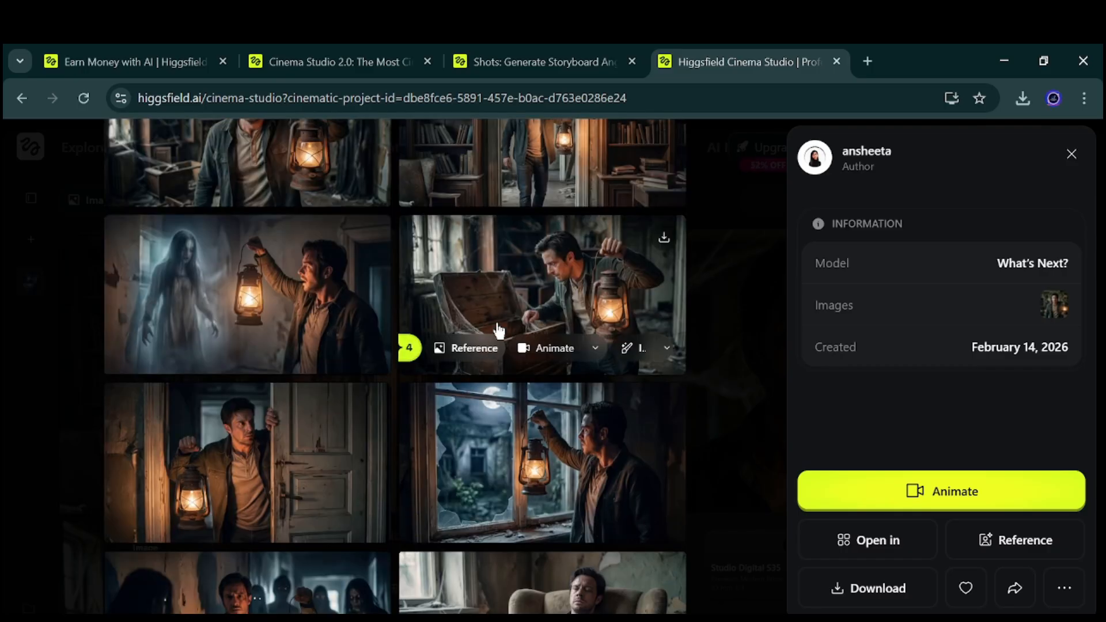
pyautogui.click(753, 347)
pyautogui.moveTo(386, 332)
pyautogui.scroll(-2, 385, 333)
pyautogui.scroll(2, 386, 333)
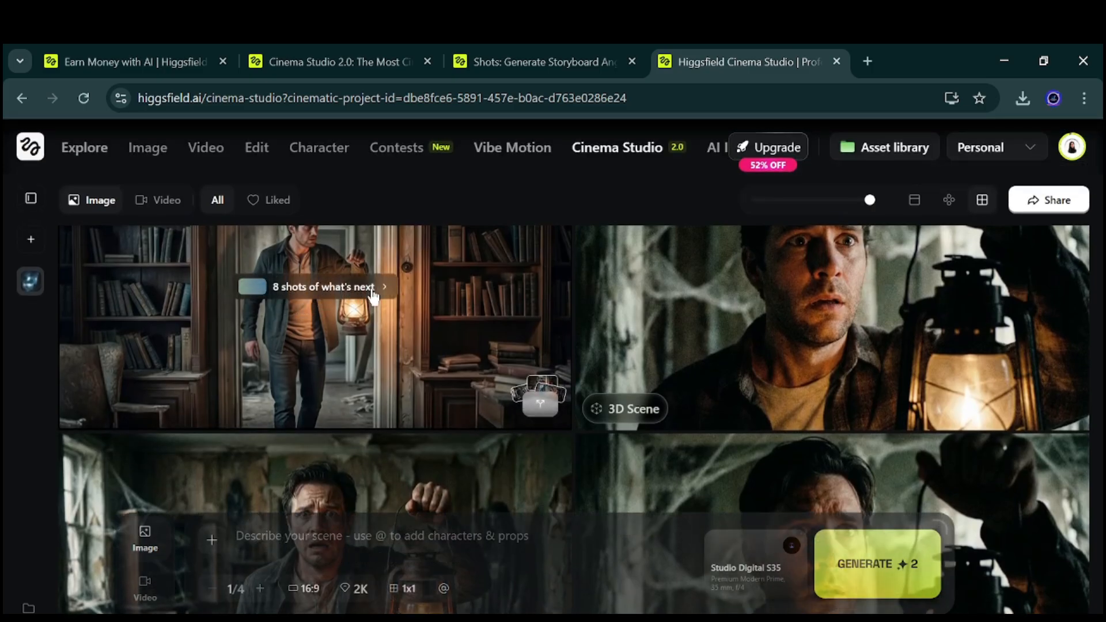
pyautogui.scroll(-3, 454, 309)
pyautogui.scroll(3, 435, 301)
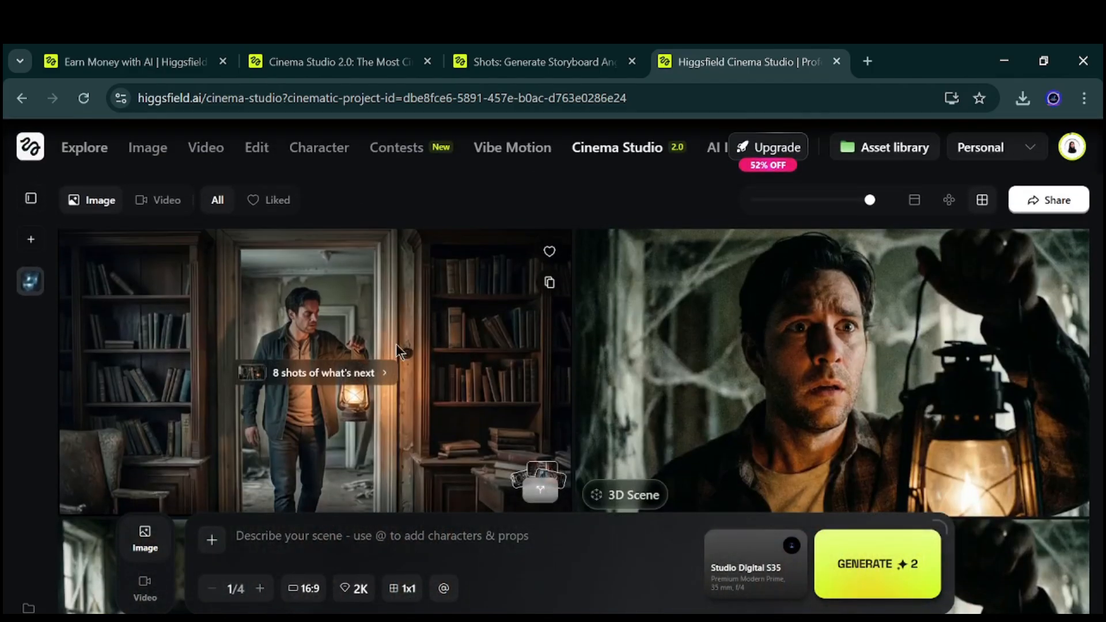
pyautogui.scroll(-1, 403, 345)
pyautogui.scroll(-1, 410, 348)
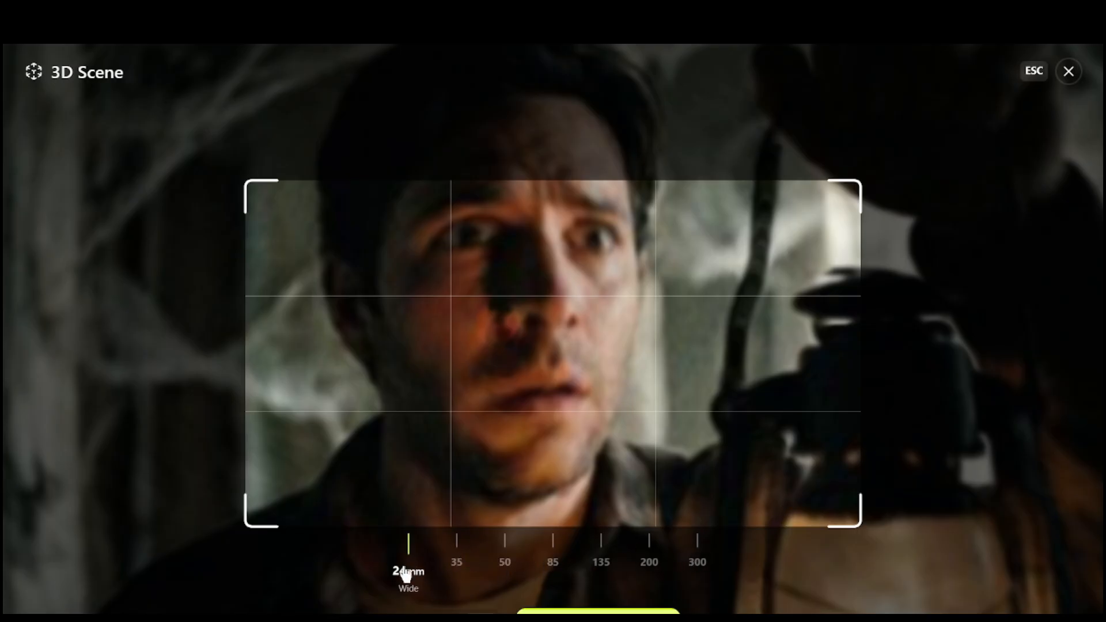
# - Preview the 35 mm and 50 mm lenses, return to 24 mm and reframe the man and lantern from a low angle
pyautogui.click(461, 548)
pyautogui.click(505, 548)
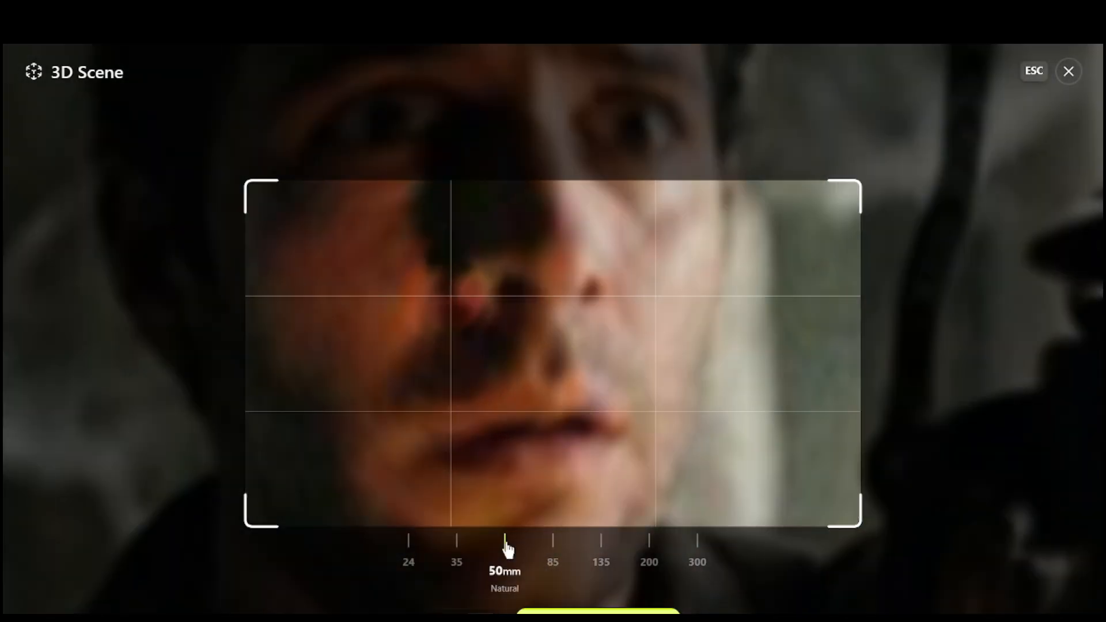
pyautogui.click(412, 549)
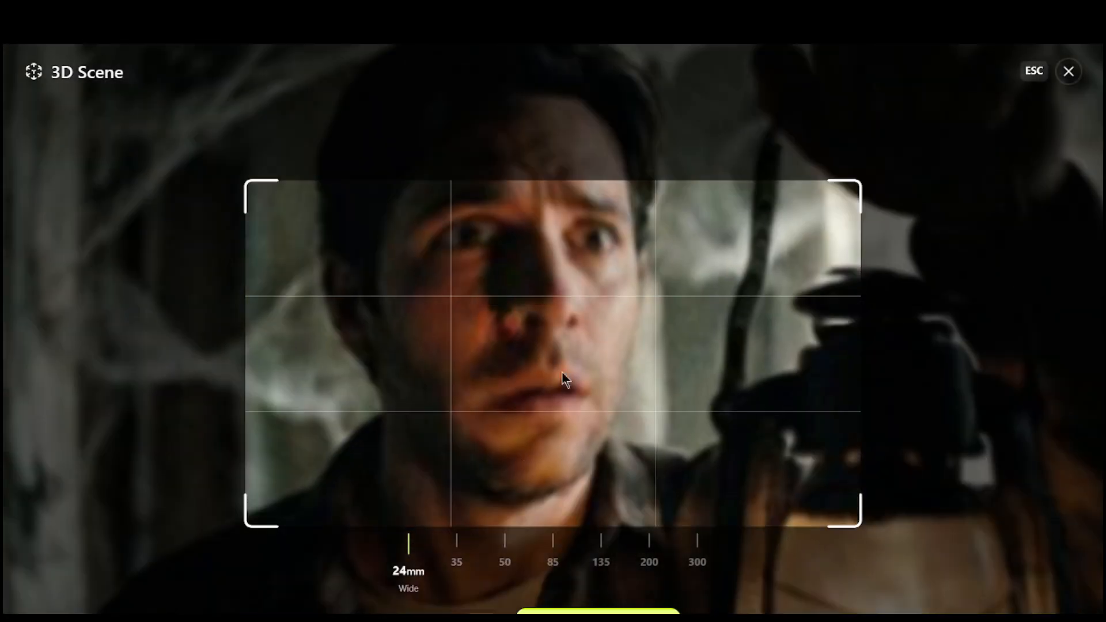
pyautogui.moveTo(578, 440); pyautogui.dragTo(573, 341)
pyautogui.moveTo(570, 265); pyautogui.dragTo(510, 334)
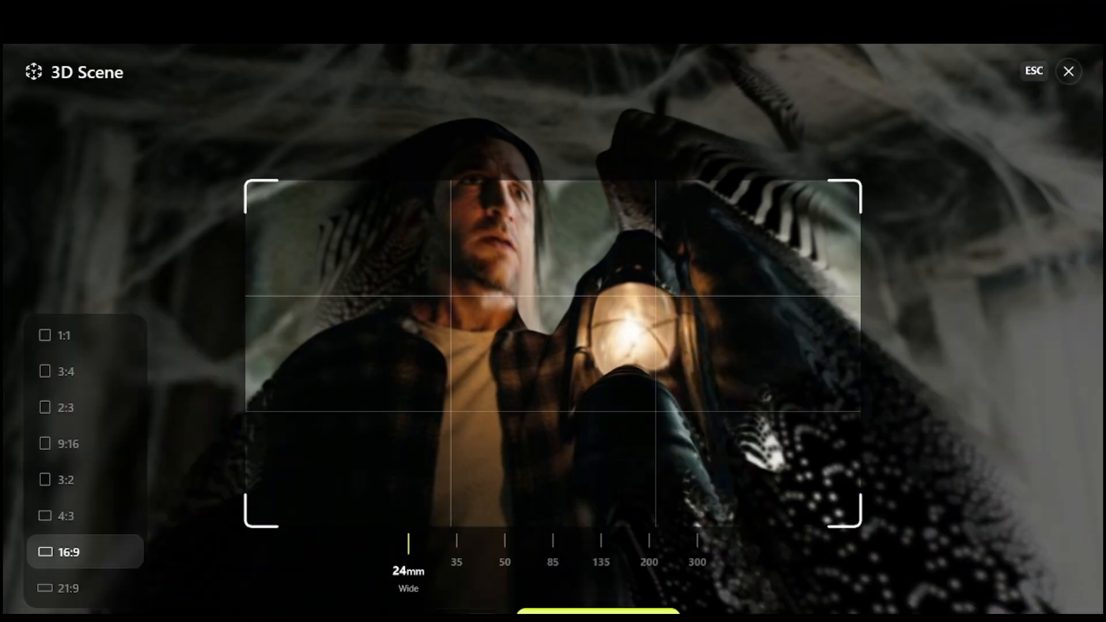
# - Preview the 21:9 aspect ratio, return to 16:9 and slightly adjust the camera angle on the man and lantern
pyautogui.click(68, 599)
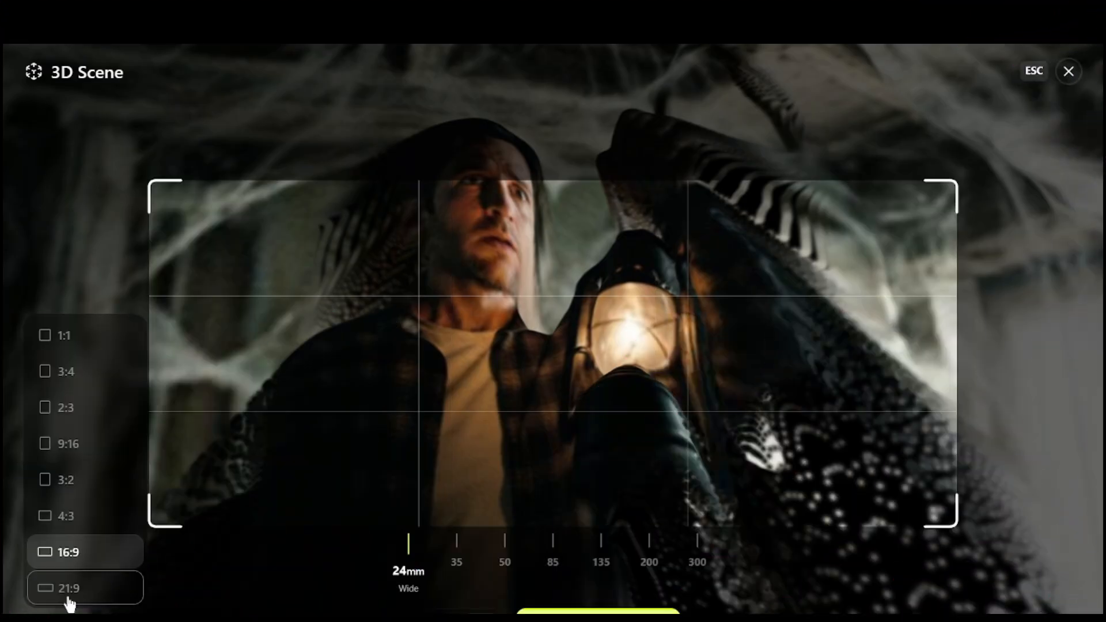
pyautogui.click(79, 551)
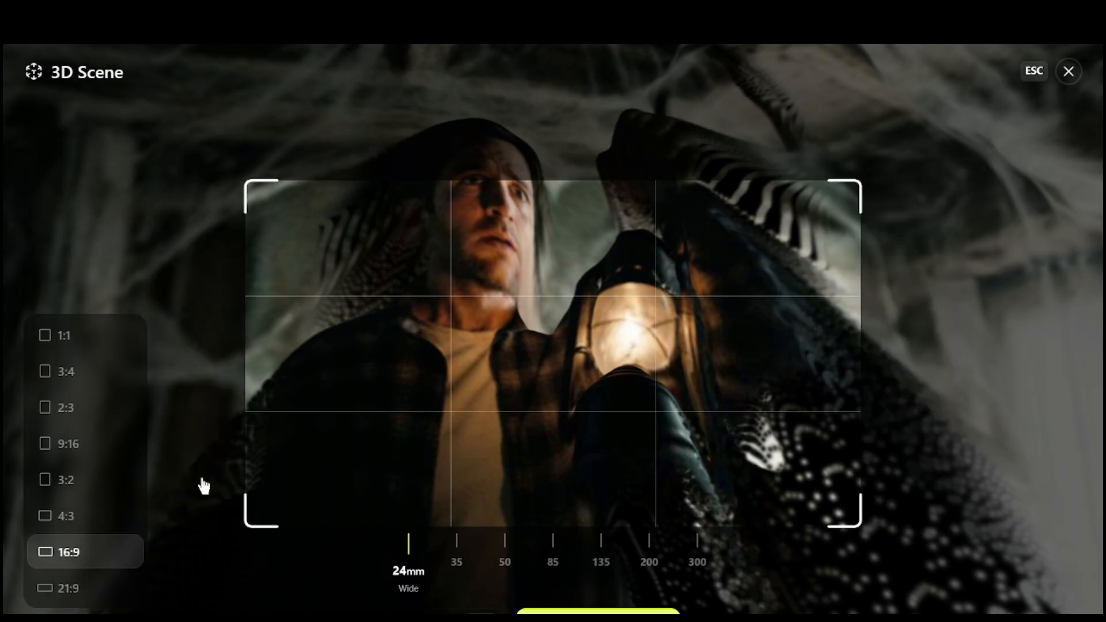
pyautogui.moveTo(477, 446); pyautogui.dragTo(499, 526)
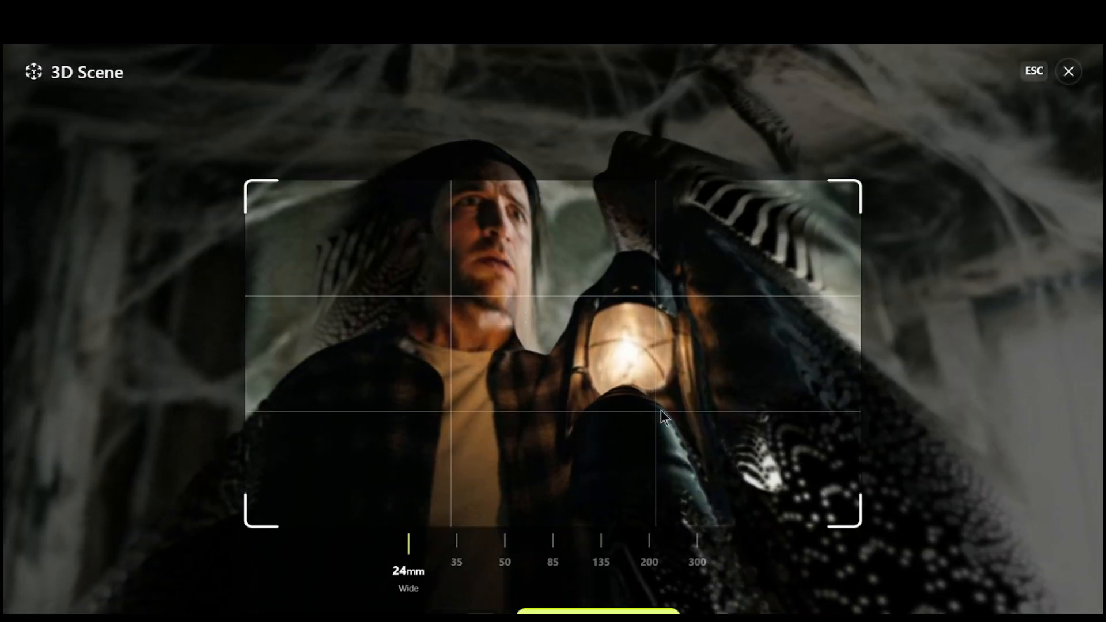
# - Compare the 35 mm and 50 mm lenses, return to 24 mm, capture the shot and close the 3D scene
pyautogui.click(457, 550)
pyautogui.click(505, 551)
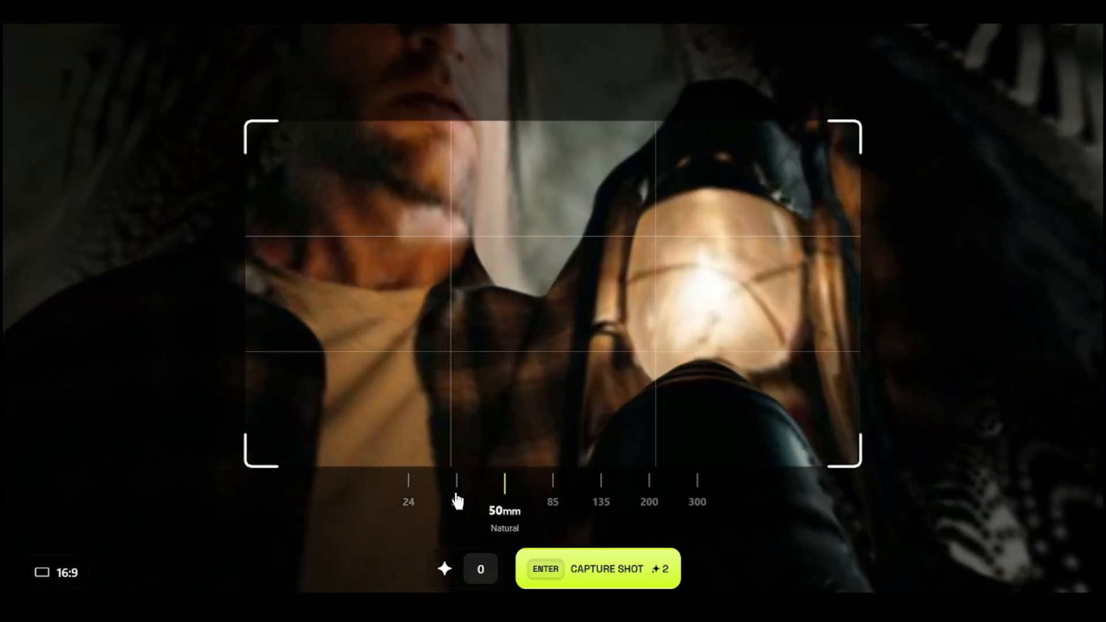
pyautogui.click(456, 501)
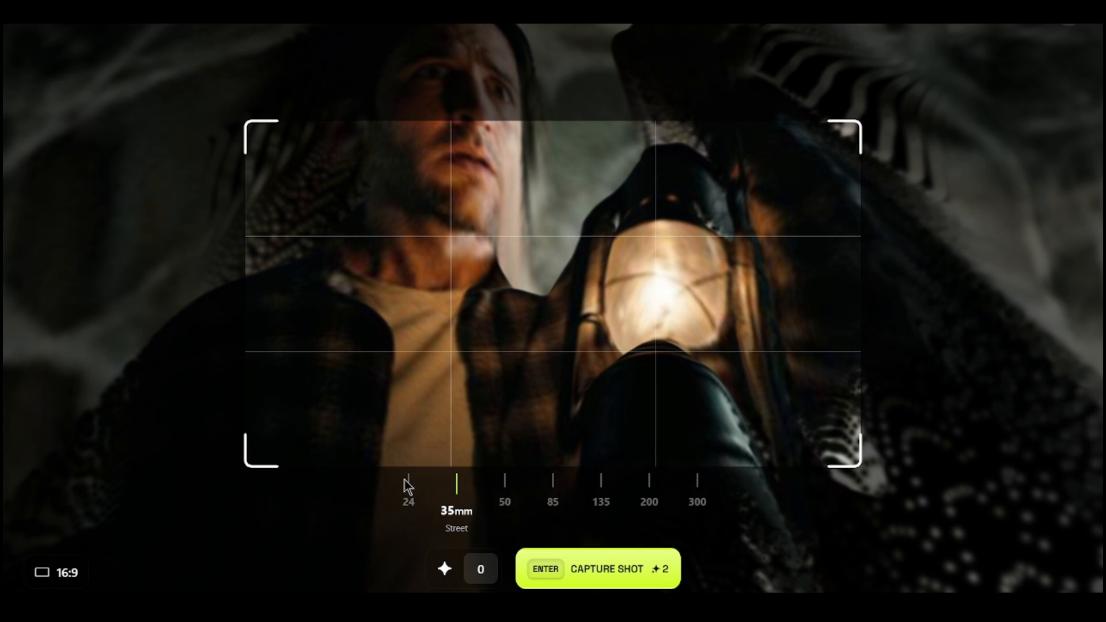
pyautogui.click(415, 499)
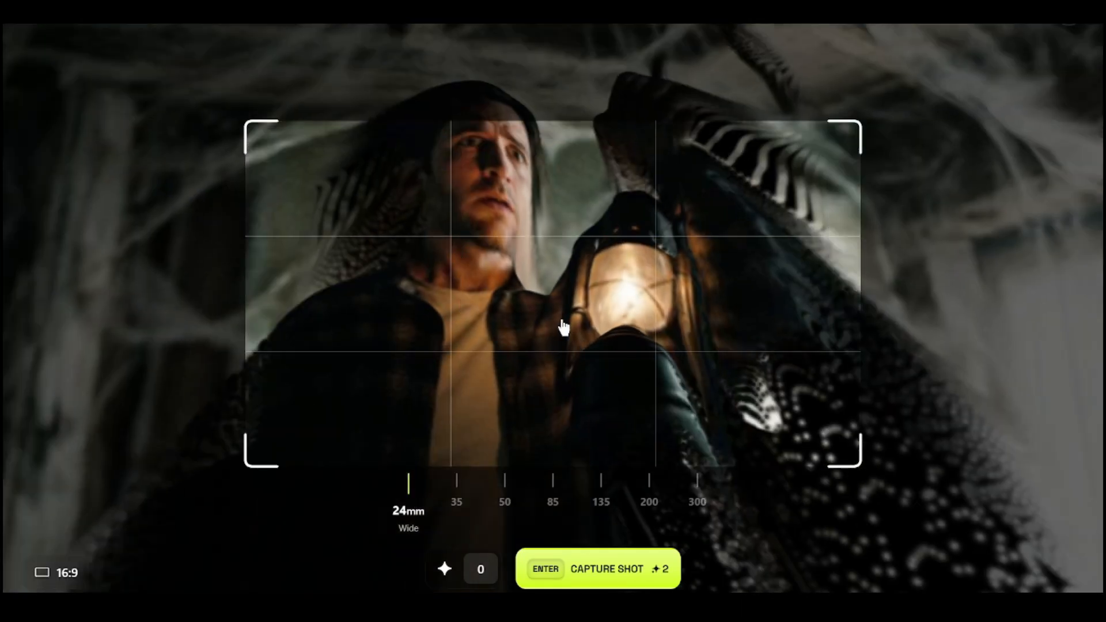
pyautogui.click(588, 571)
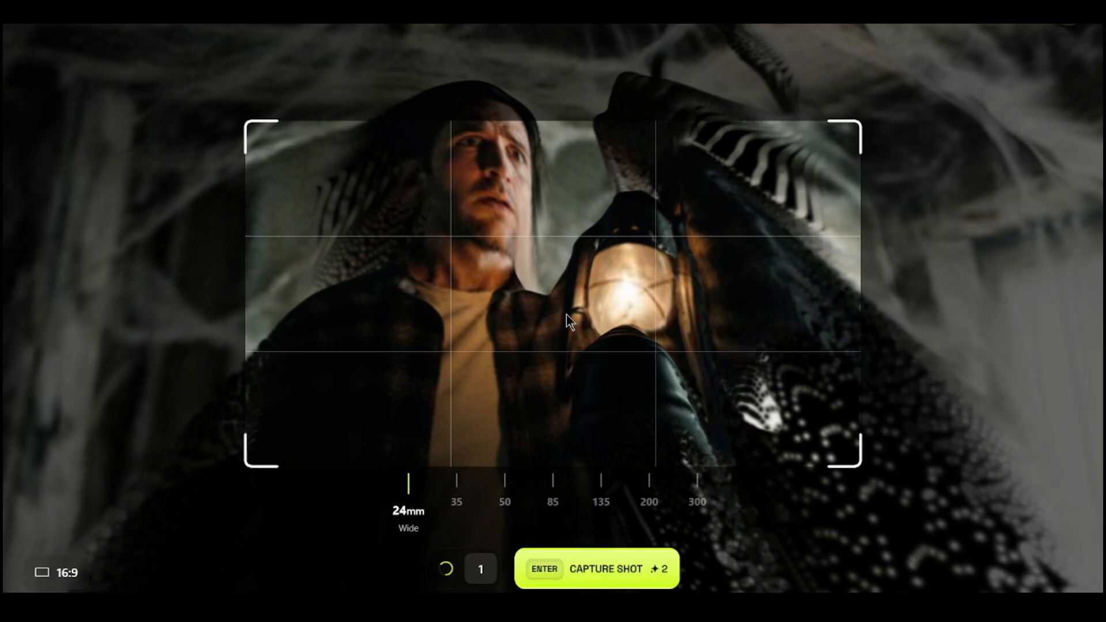
pyautogui.press('Escape')
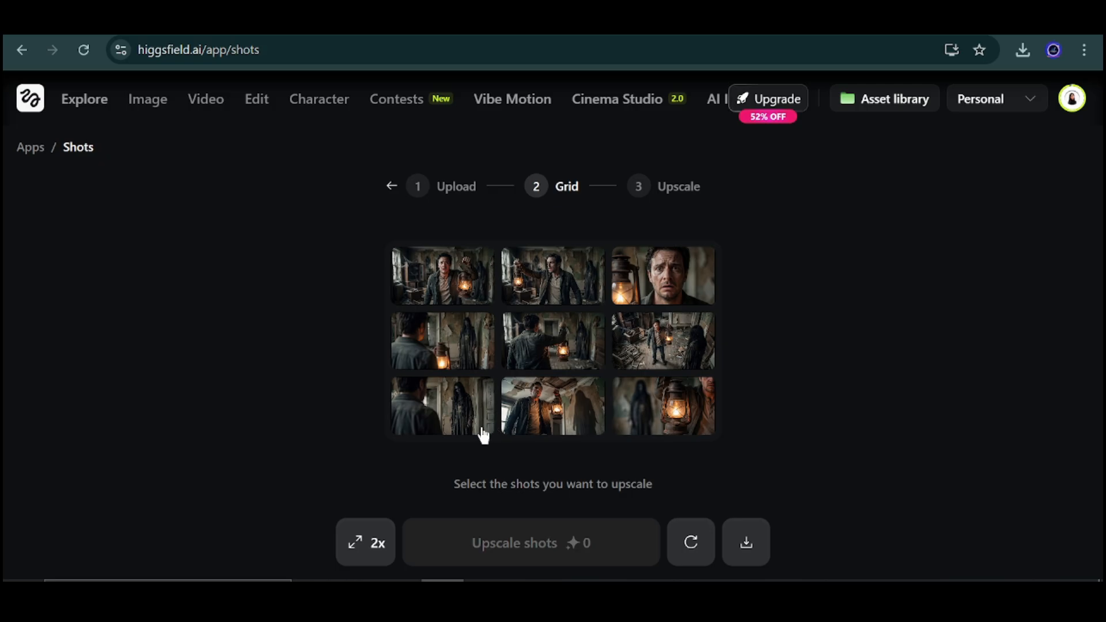
# - Select every shot in the Multishot grid except the first one for upscaling
pyautogui.click(646, 299)
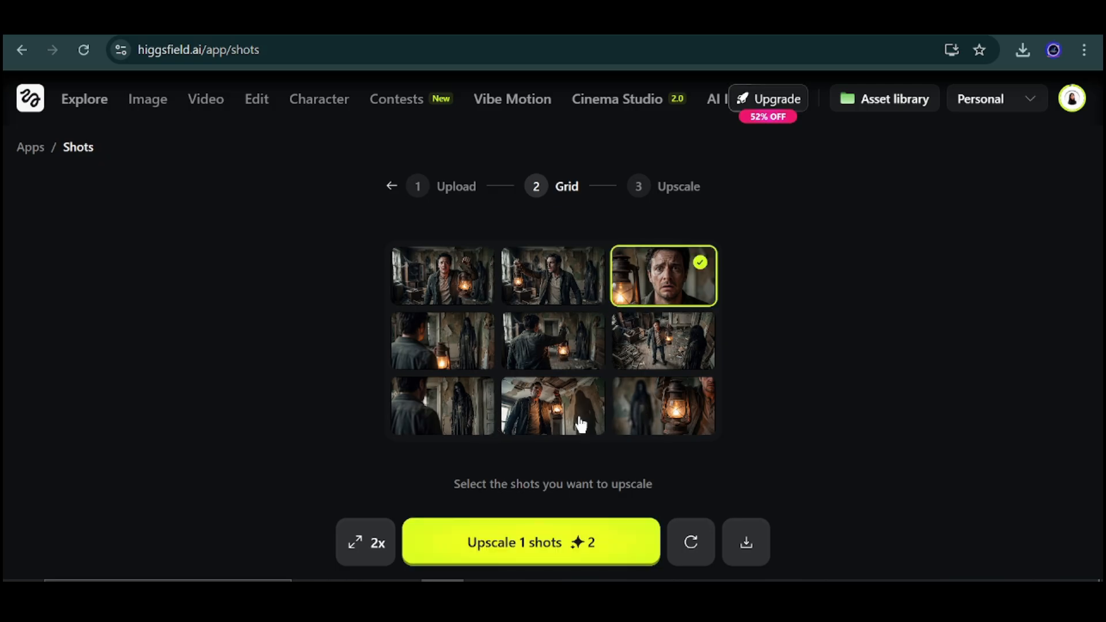
pyautogui.click(657, 407)
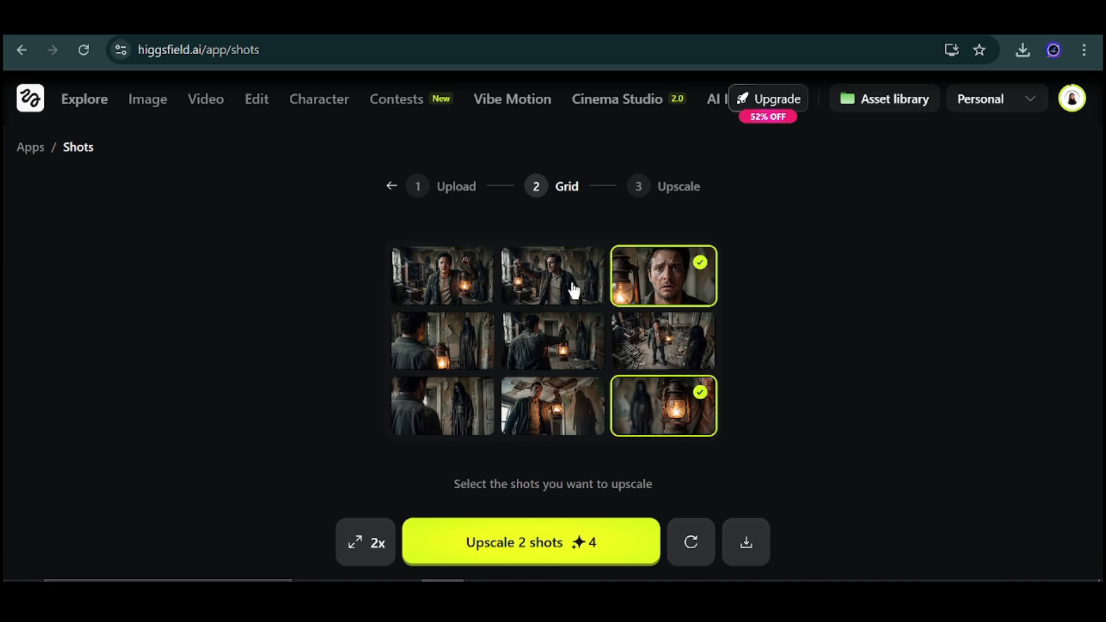
pyautogui.click(516, 363)
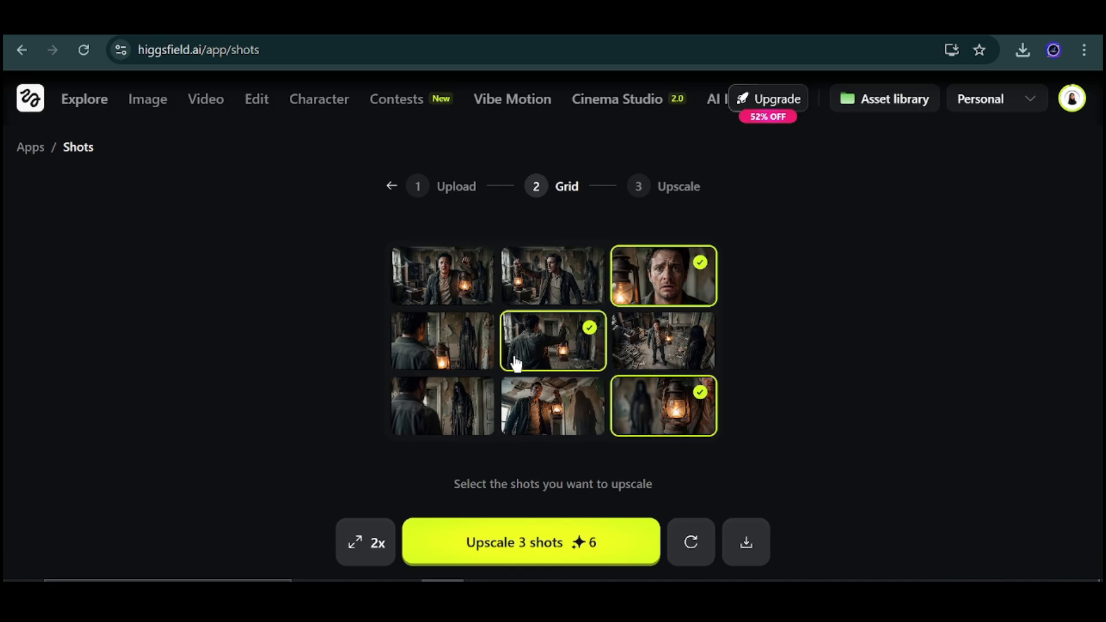
pyautogui.click(449, 400)
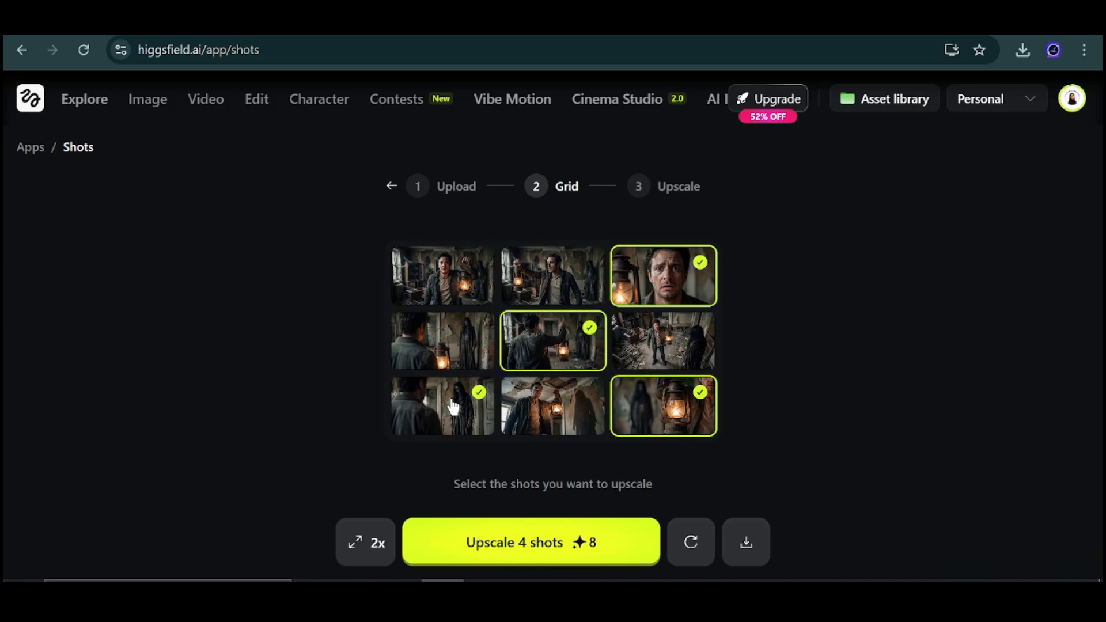
pyautogui.click(555, 412)
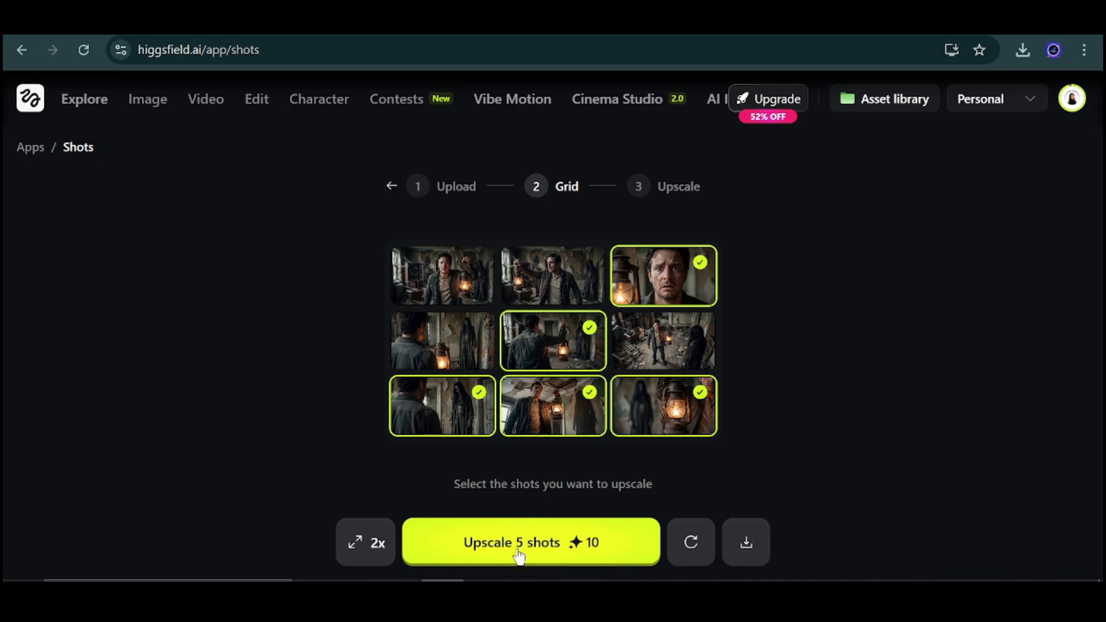
pyautogui.click(632, 360)
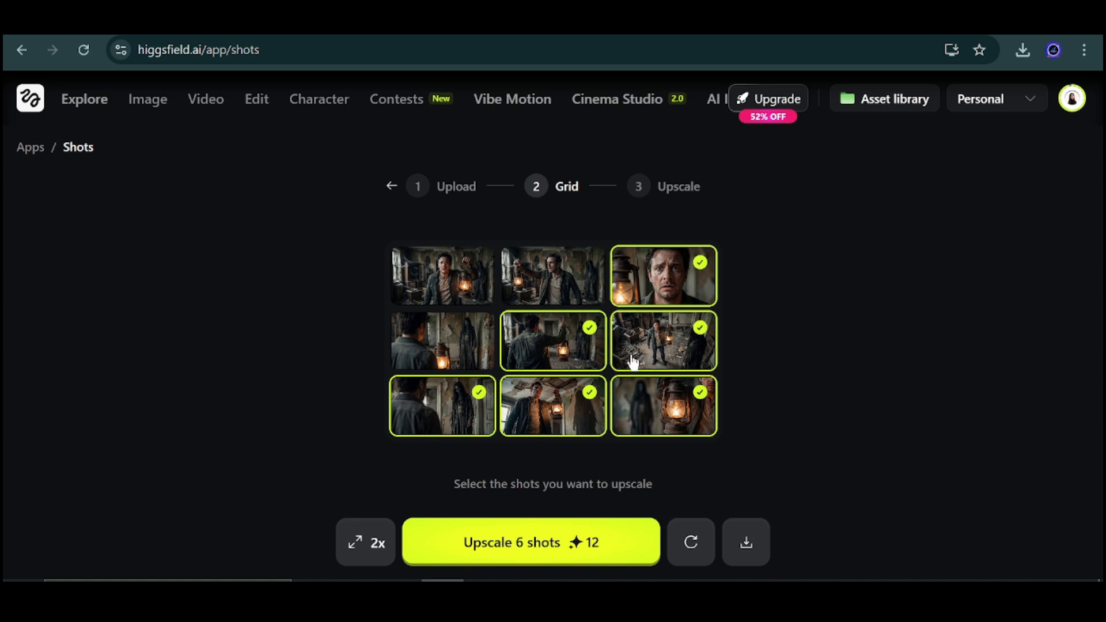
pyautogui.click(457, 347)
pyautogui.click(546, 280)
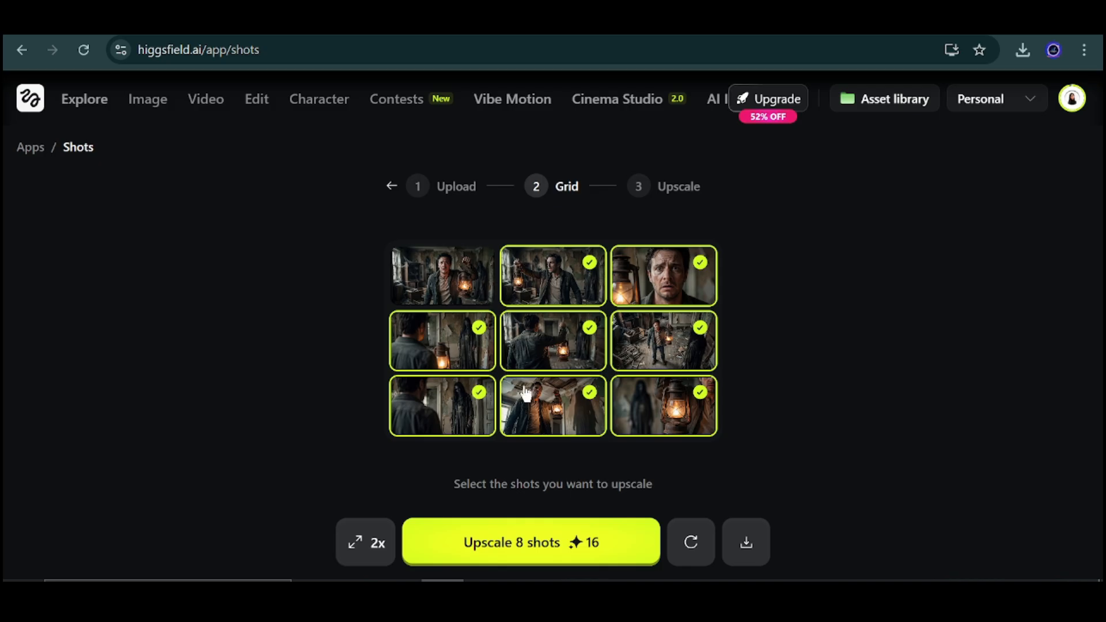
# - Deselect the first two shots of the middle row and upscale the remaining six selected shots at 2x
pyautogui.click(550, 270)
pyautogui.click(570, 260)
pyautogui.click(554, 347)
pyautogui.click(554, 347)
pyautogui.click(445, 356)
pyautogui.click(537, 357)
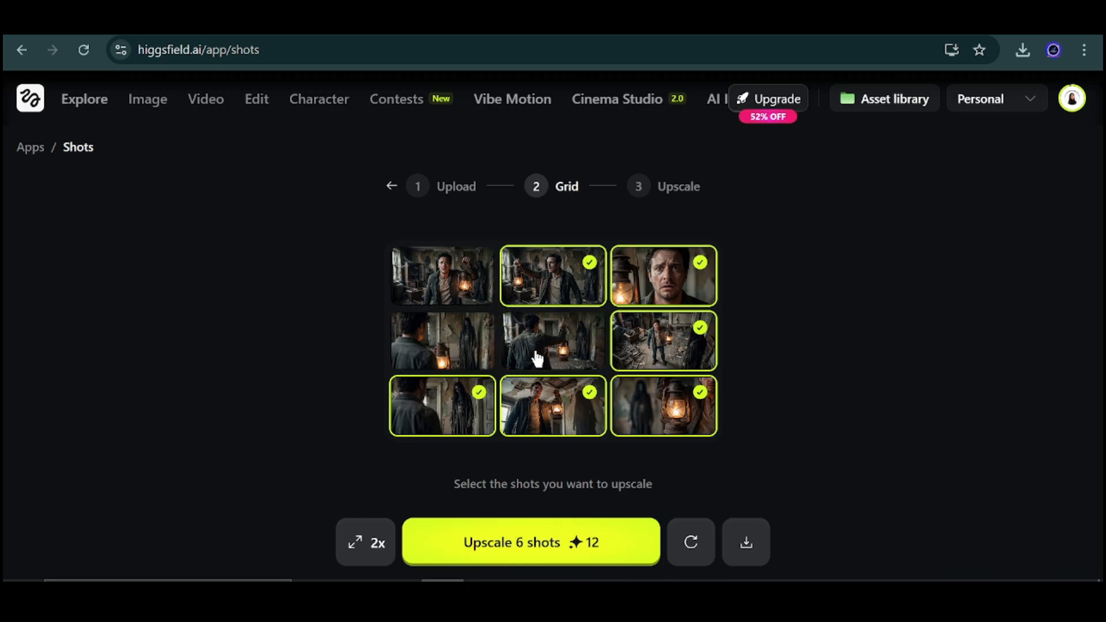
pyautogui.click(513, 557)
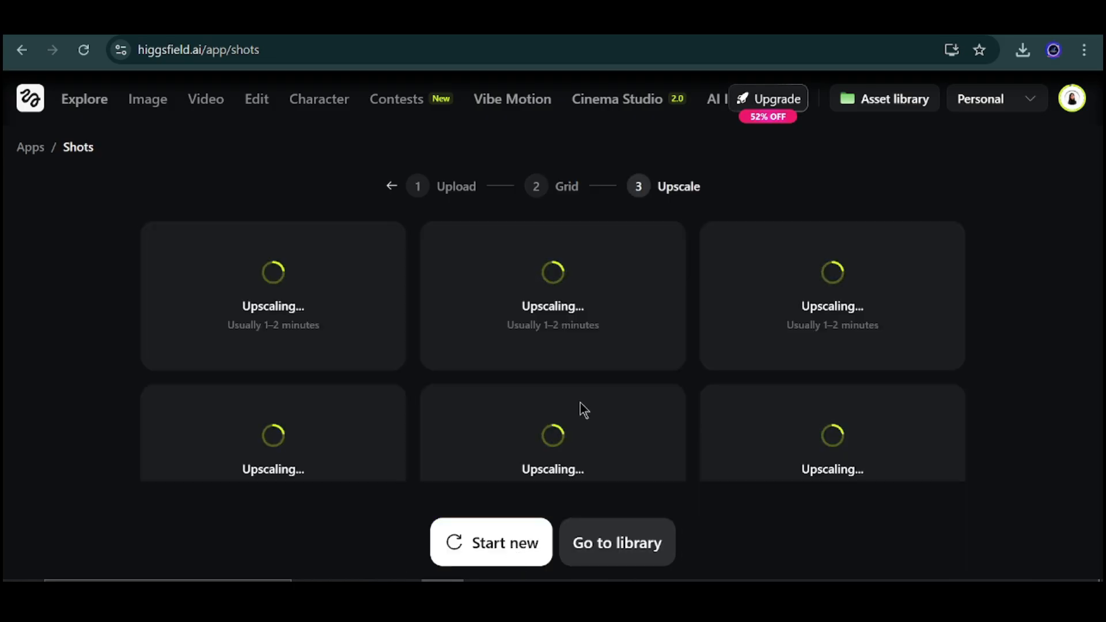
pyautogui.scroll(-1, 541, 327)
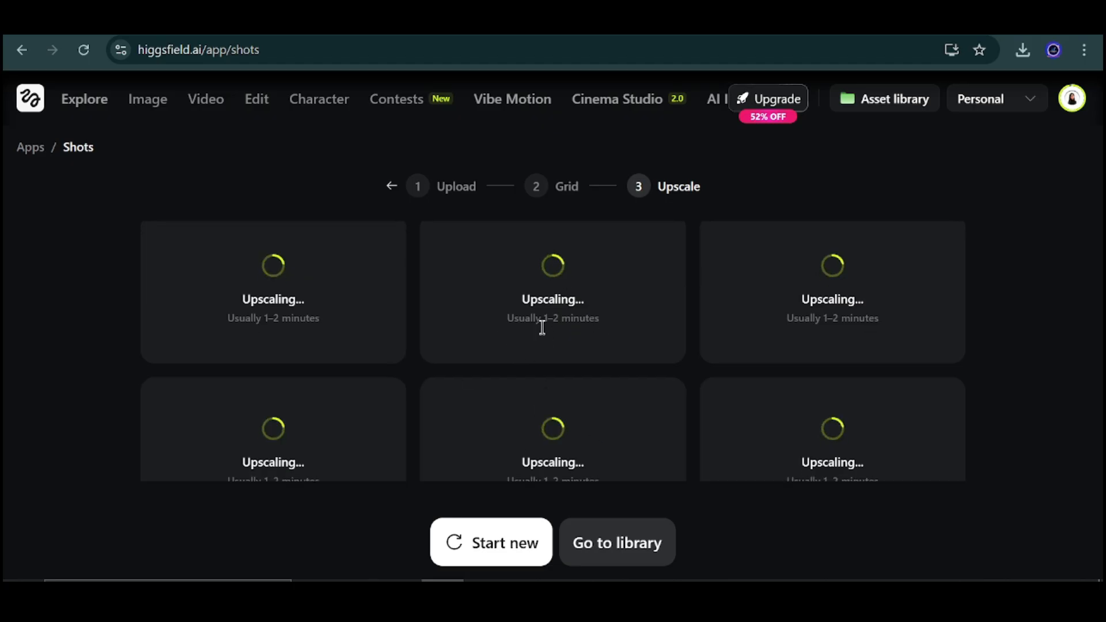
pyautogui.scroll(-1, 541, 329)
pyautogui.scroll(1, 542, 328)
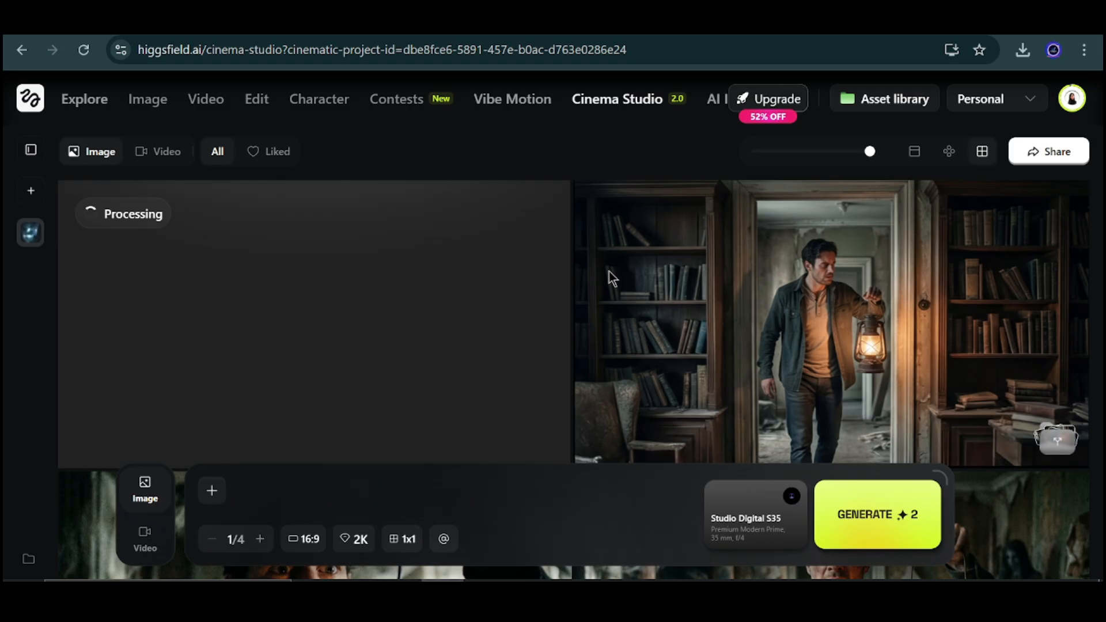
pyautogui.scroll(-2, 691, 285)
pyautogui.scroll(2, 725, 289)
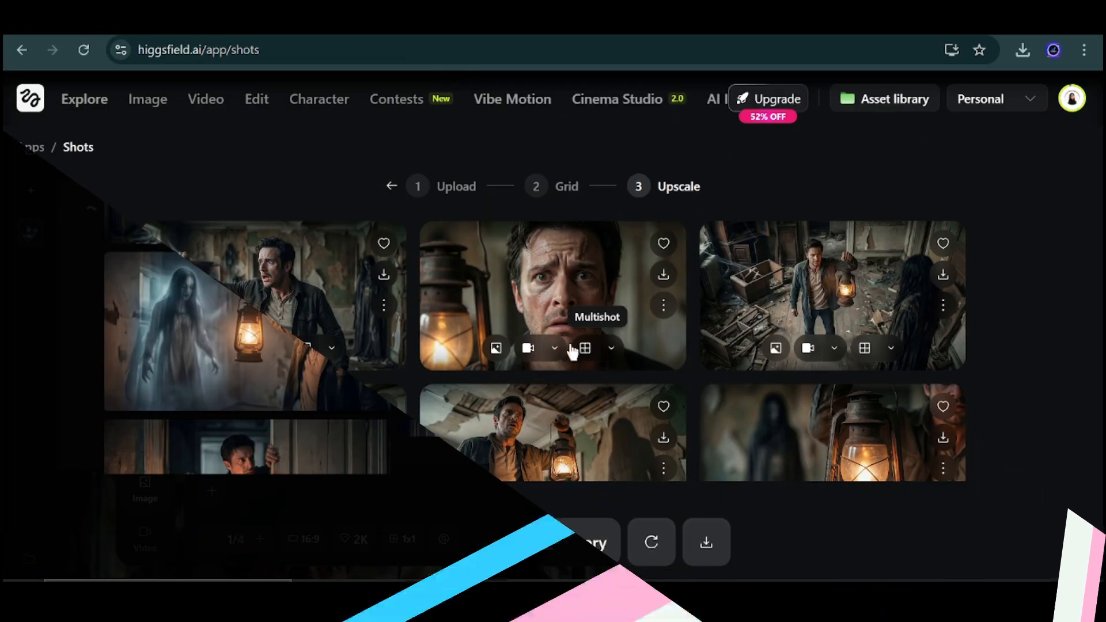
# - Look over the six upscaled shots and the action options offered on each image
pyautogui.scroll(-1, 426, 287)
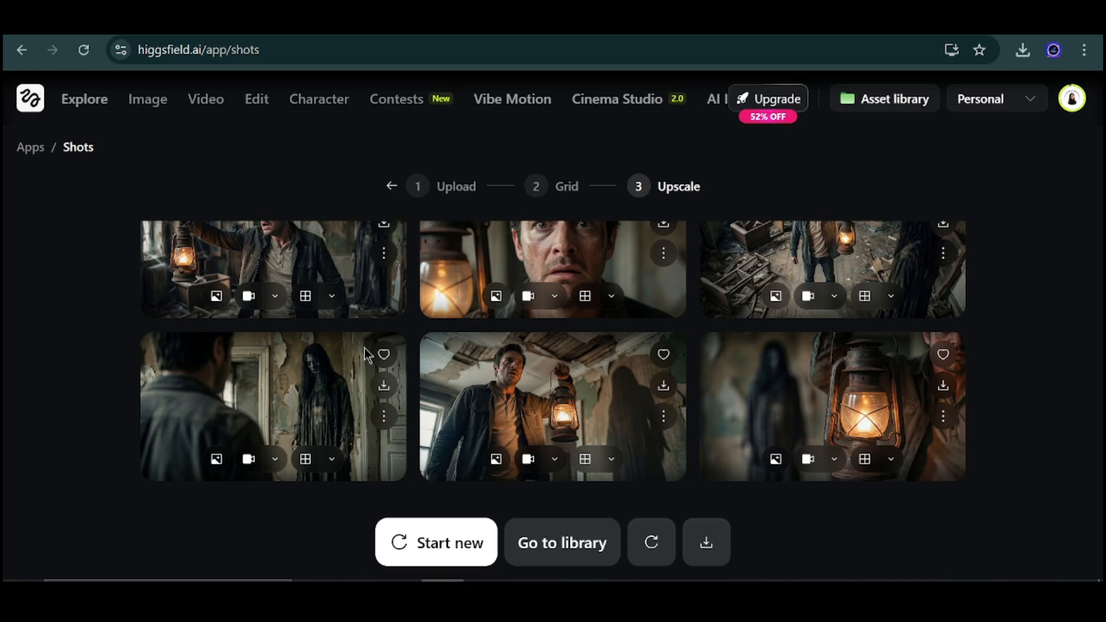
pyautogui.scroll(1, 366, 354)
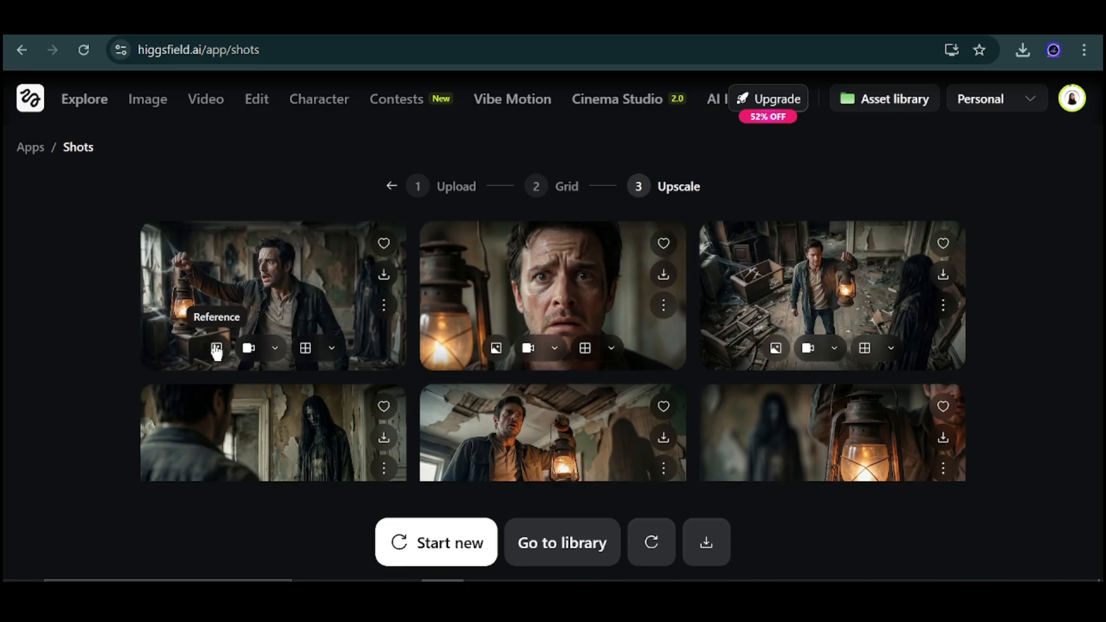
pyautogui.scroll(-1, 313, 281)
pyautogui.scroll(1, 336, 278)
pyautogui.scroll(-1, 929, 314)
pyautogui.scroll(1, 798, 399)
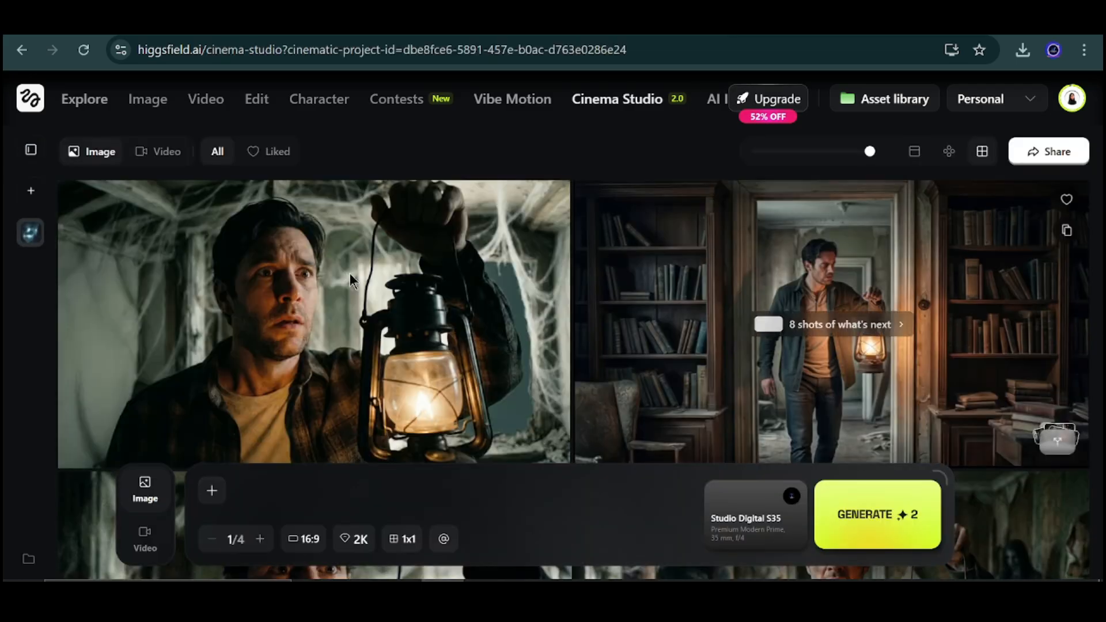
# - Examine the captured 3D scene shot in the Cinema Studio gallery and compare it with the original close-up lantern image
pyautogui.moveTo(325, 301)
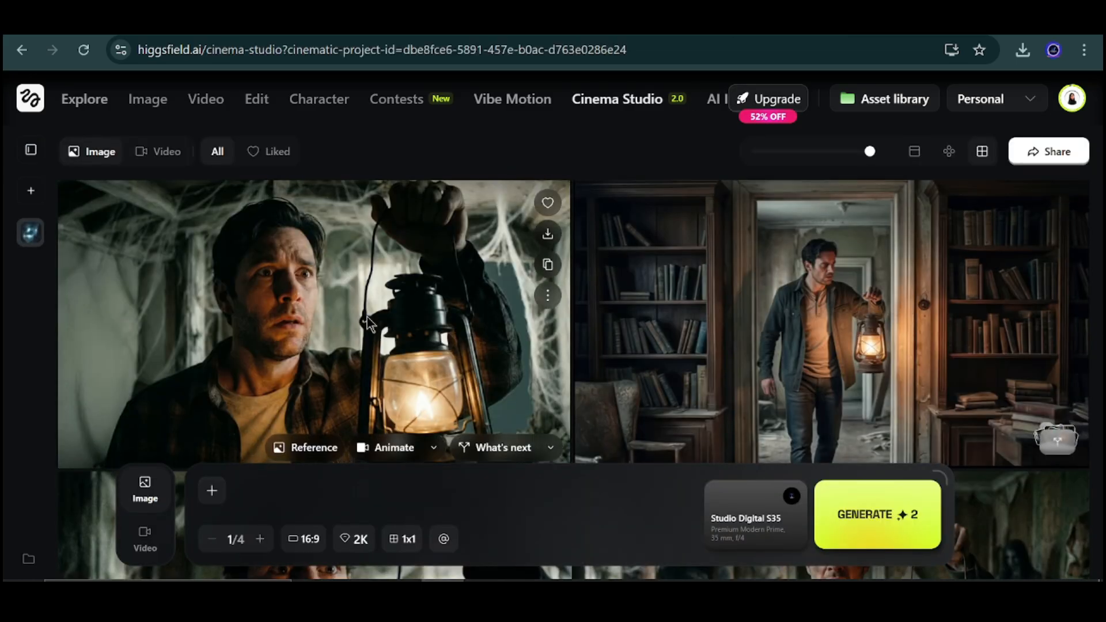
pyautogui.scroll(-1, 369, 322)
pyautogui.scroll(2, 345, 306)
pyautogui.scroll(-1, 333, 298)
pyautogui.scroll(1, 333, 298)
pyautogui.scroll(-1, 327, 300)
pyautogui.scroll(1, 323, 305)
pyautogui.scroll(-1, 268, 297)
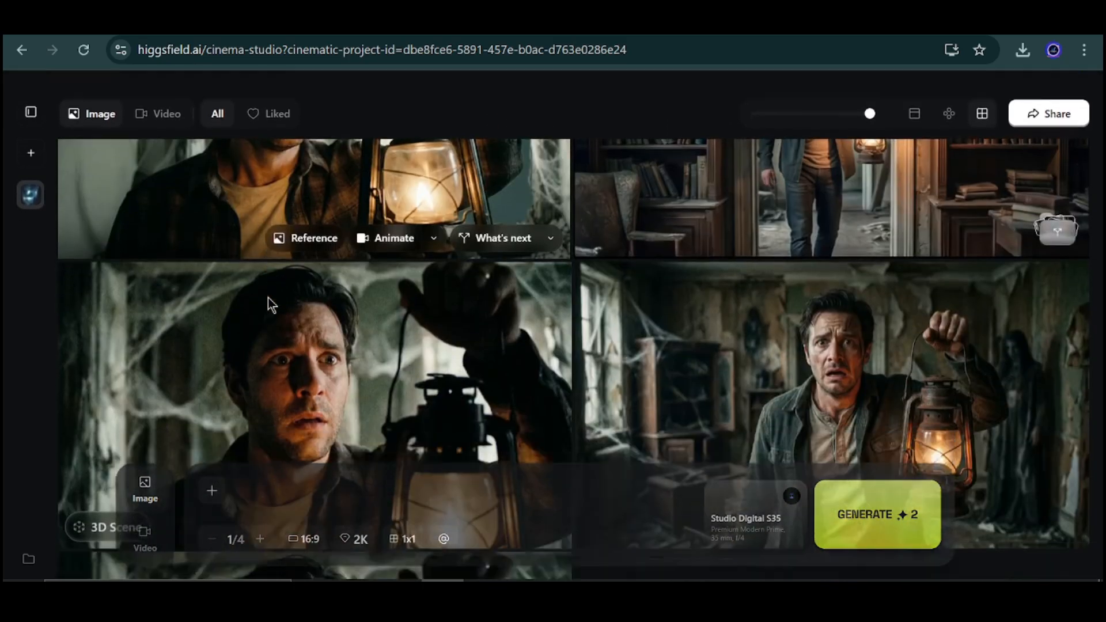
pyautogui.scroll(1, 265, 297)
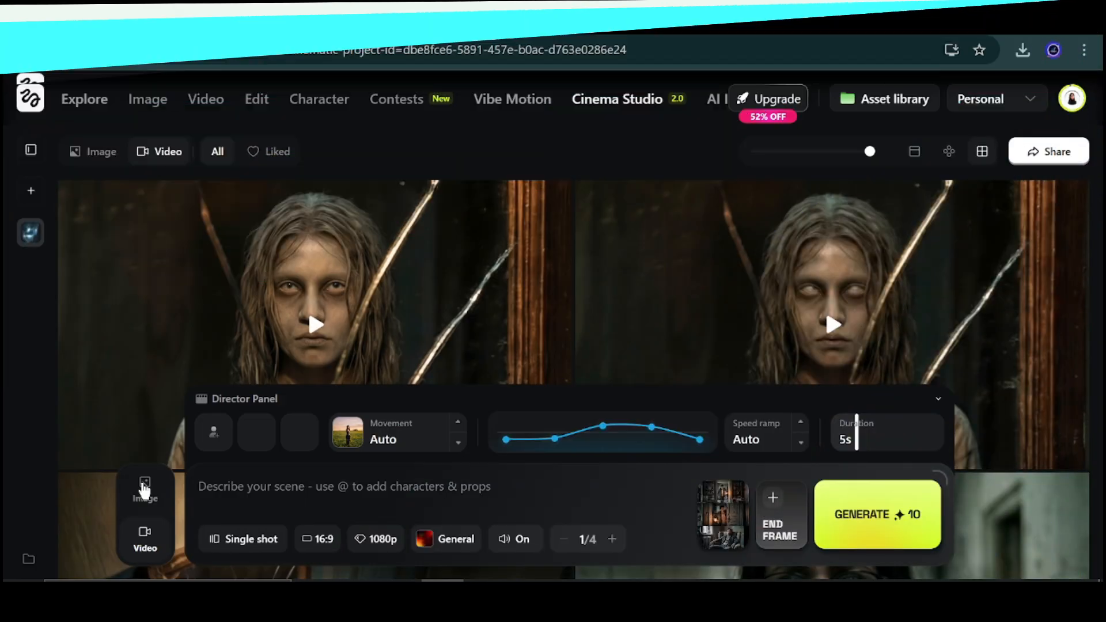
# - Switch Cinema Studio from video to image mode and look over the generated lantern images in the gallery
pyautogui.click(144, 489)
pyautogui.scroll(-1, 676, 296)
pyautogui.scroll(1, 678, 298)
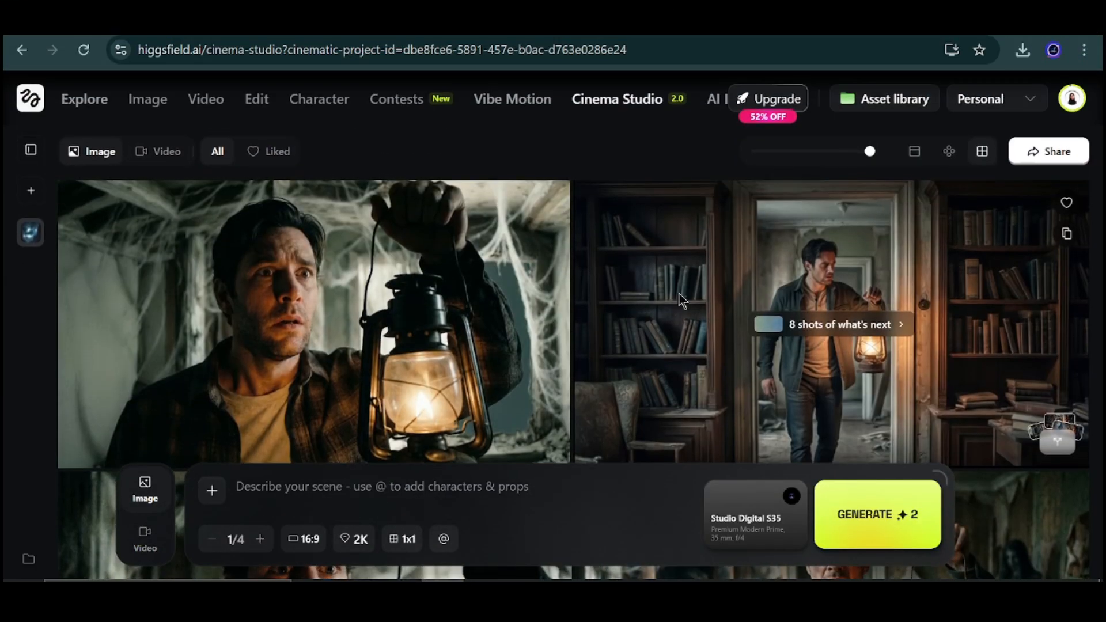
pyautogui.moveTo(564, 298)
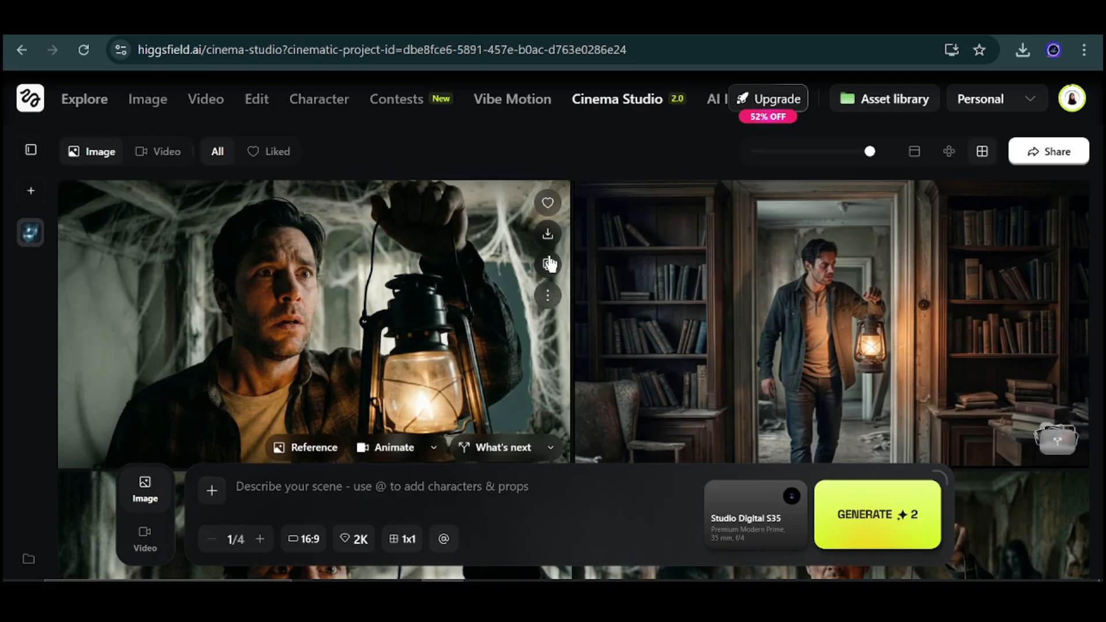
pyautogui.scroll(-3, 548, 259)
pyautogui.scroll(3, 614, 368)
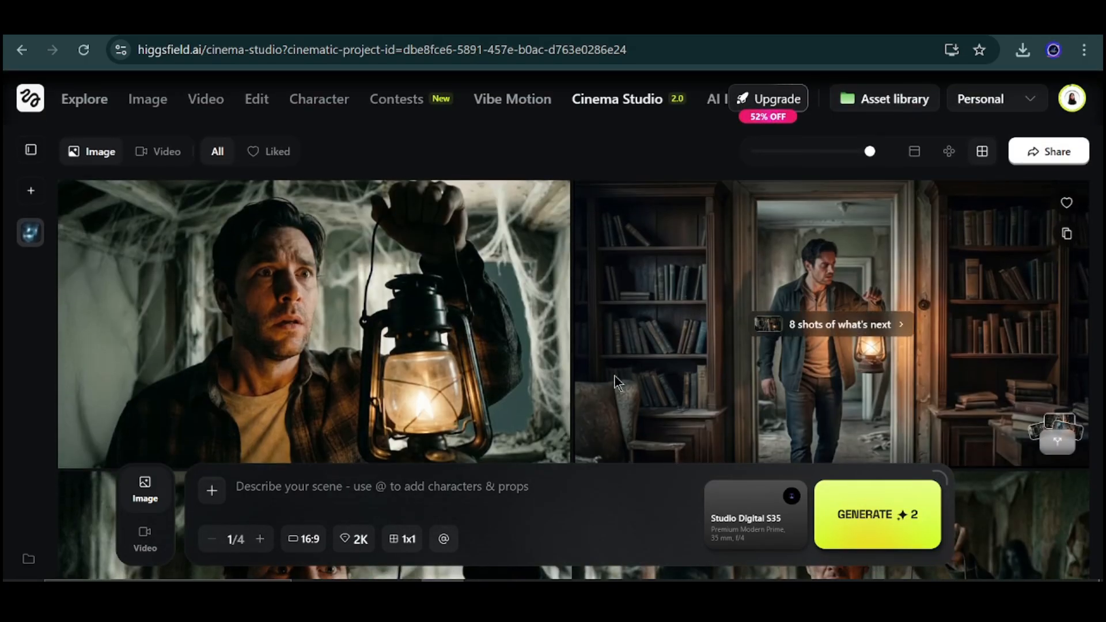
pyautogui.scroll(-3, 658, 327)
pyautogui.scroll(3, 545, 351)
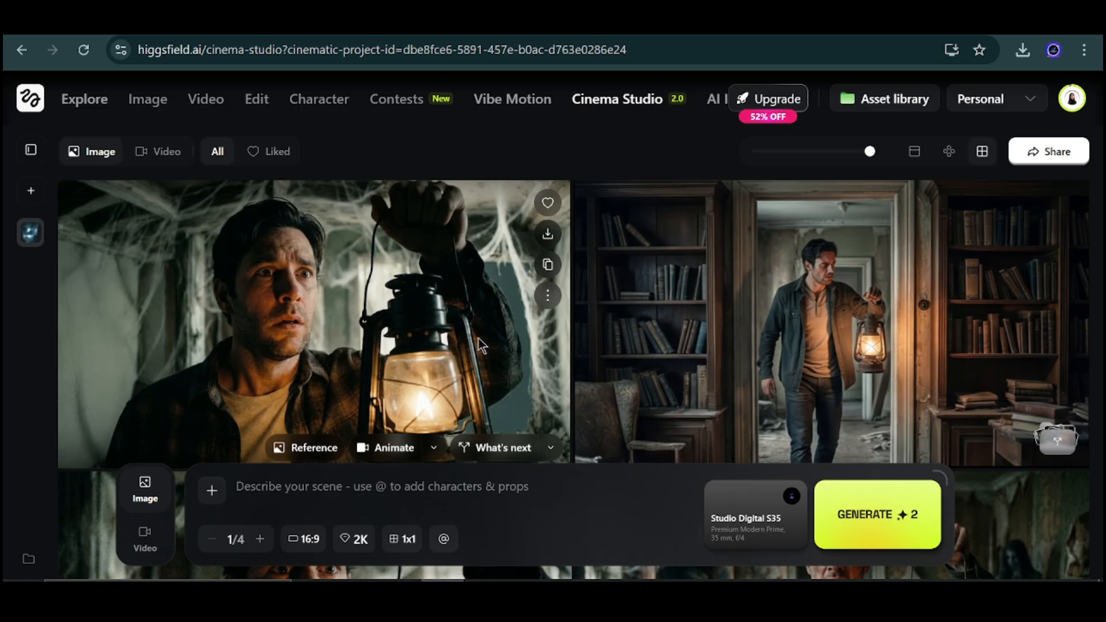
pyautogui.scroll(-3, 482, 323)
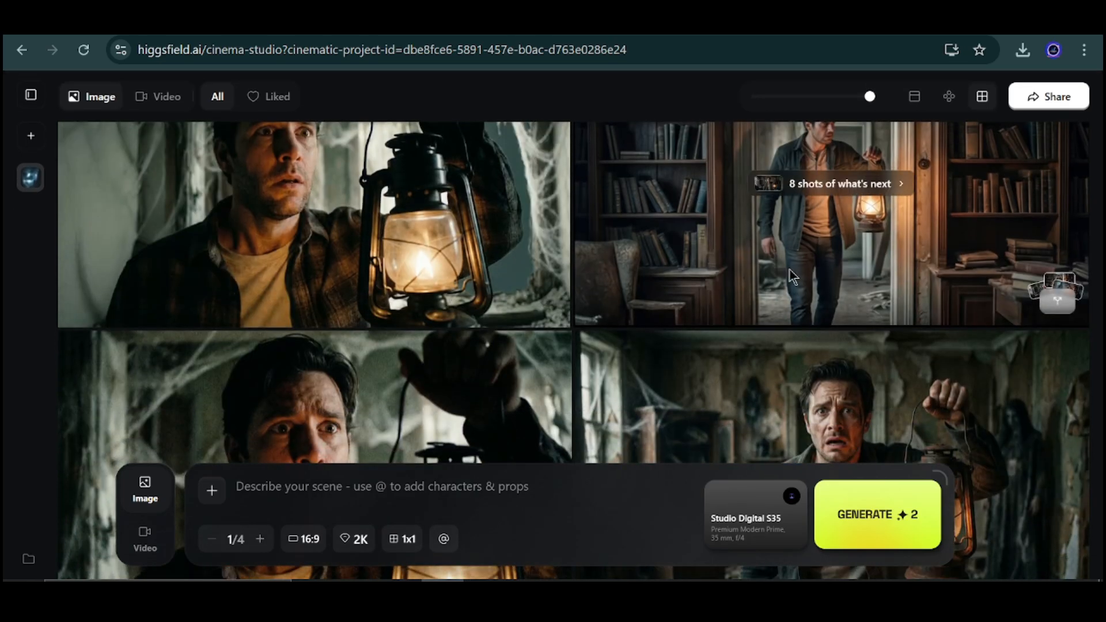
pyautogui.scroll(-2, 790, 270)
pyautogui.scroll(3, 635, 297)
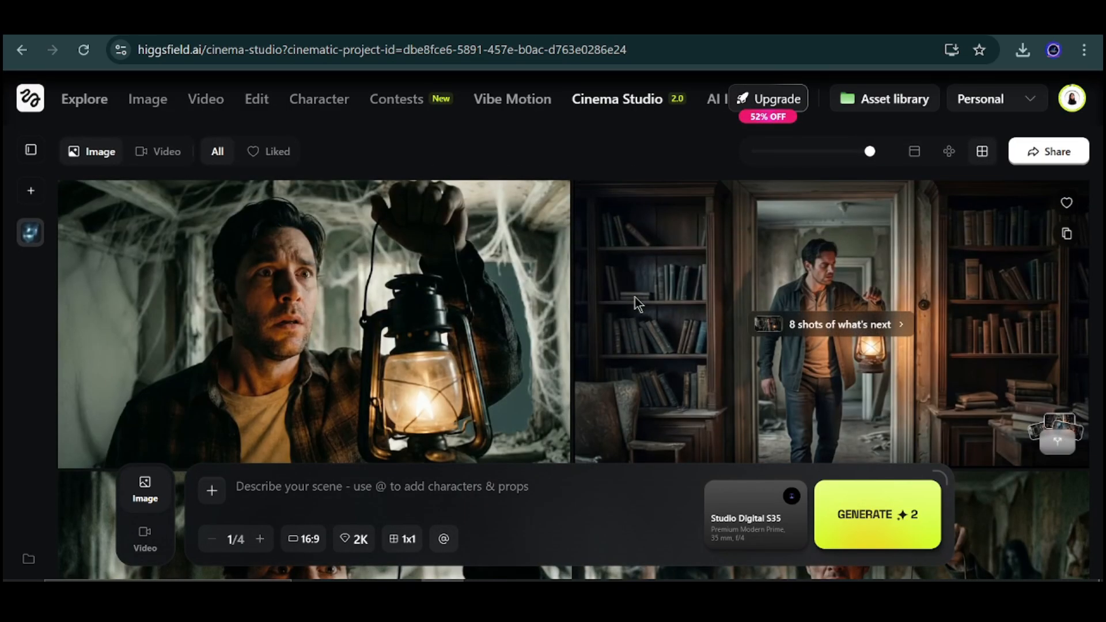
# - Browse the lantern images in the gallery, including the doorway shot and the 3D Scene image
pyautogui.scroll(-3, 634, 297)
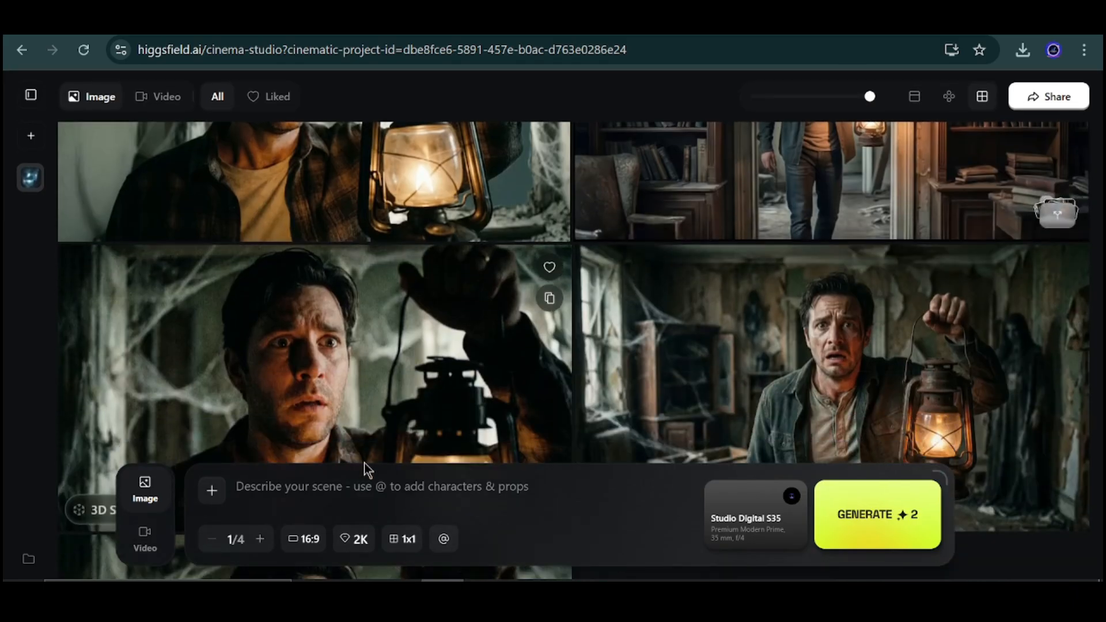
pyautogui.scroll(2, 489, 295)
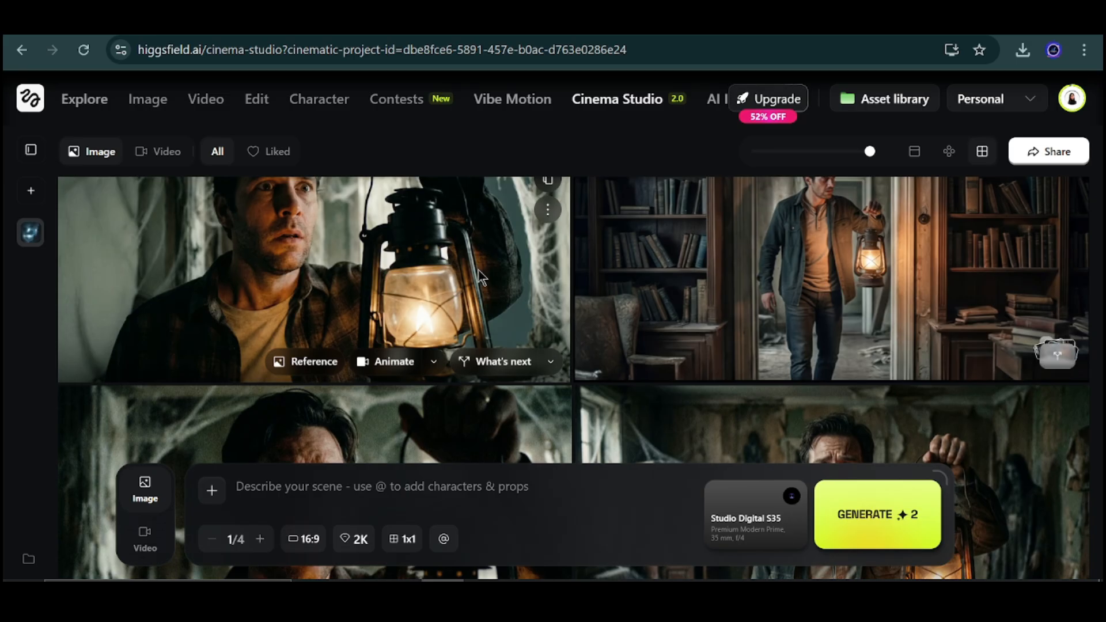
pyautogui.scroll(-5, 480, 277)
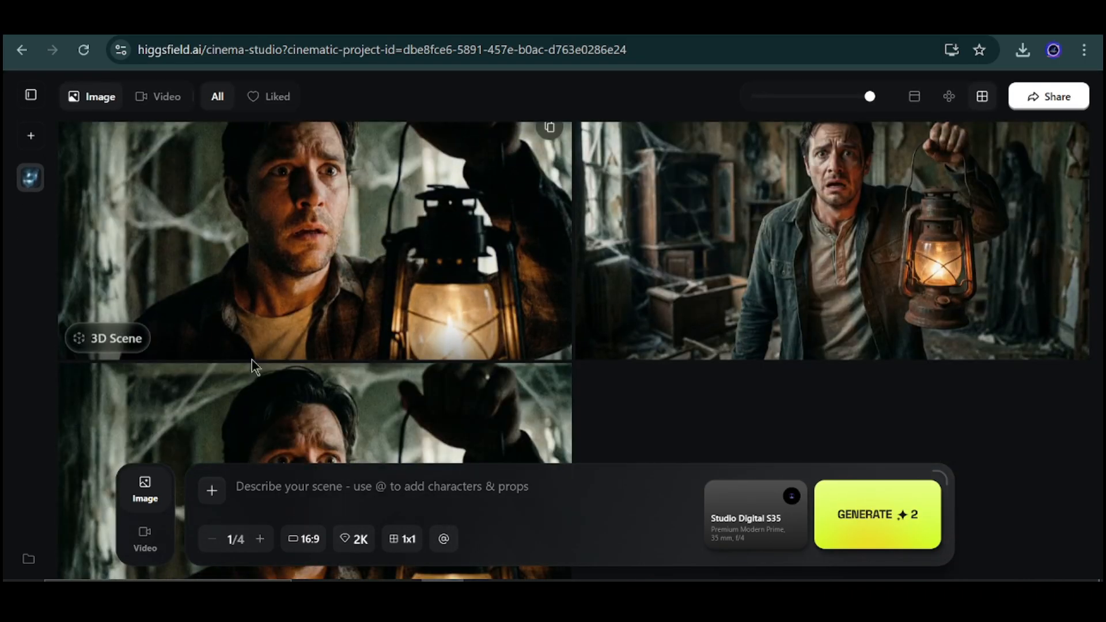
# - Switch Cinema Studio to video mode and look through the previously generated videos in the gallery
pyautogui.click(144, 538)
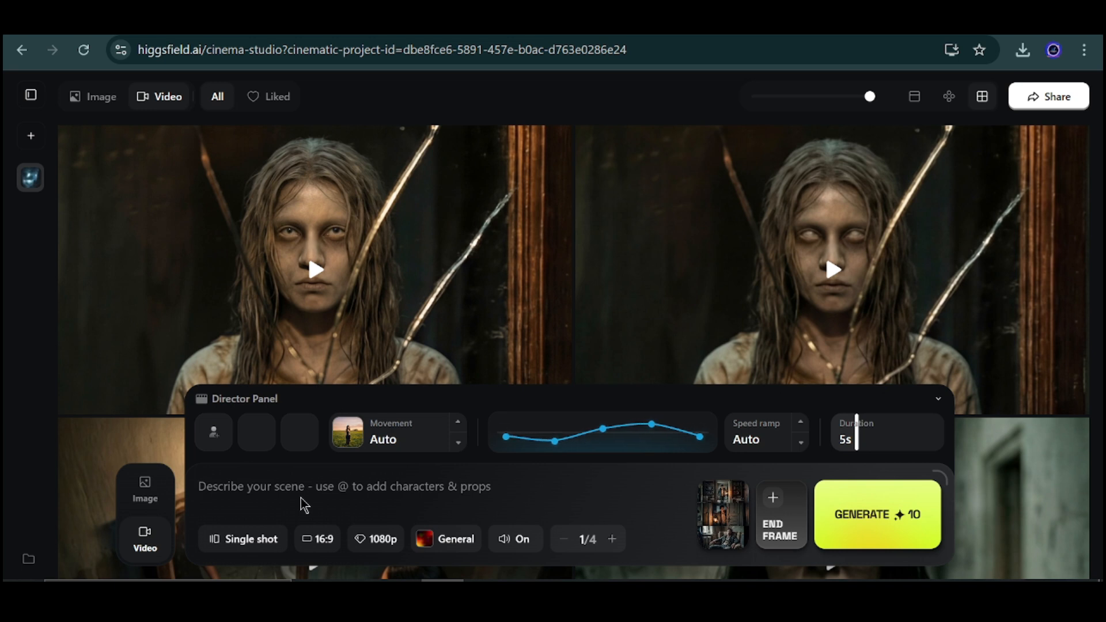
pyautogui.scroll(-1, 358, 291)
pyautogui.scroll(1, 358, 290)
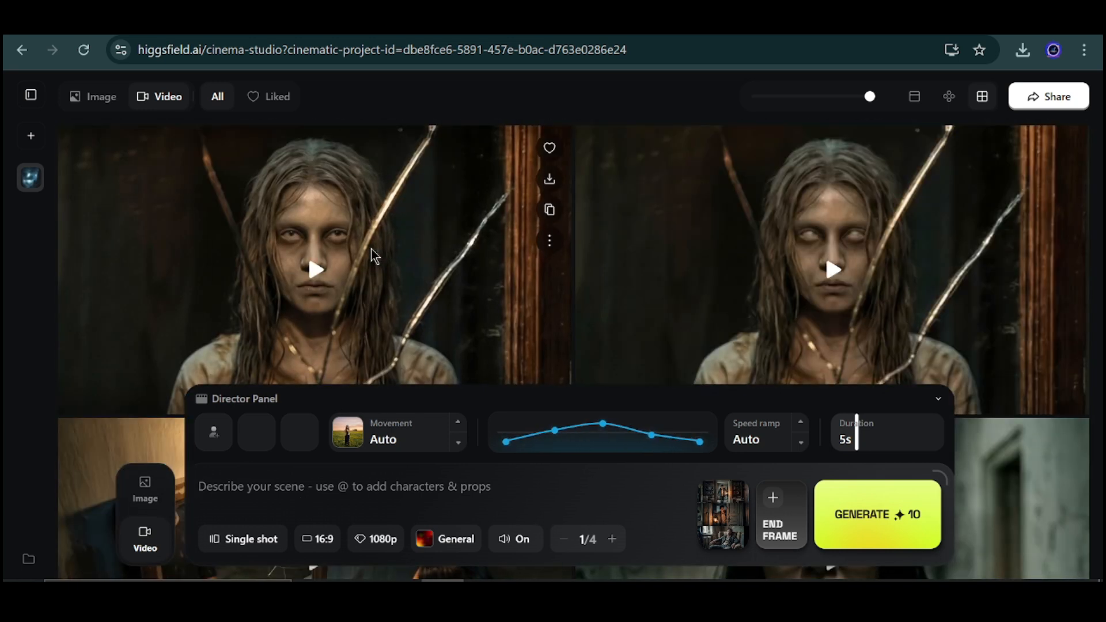
pyautogui.scroll(-3, 378, 254)
pyautogui.scroll(-7, 376, 249)
pyautogui.scroll(12, 376, 249)
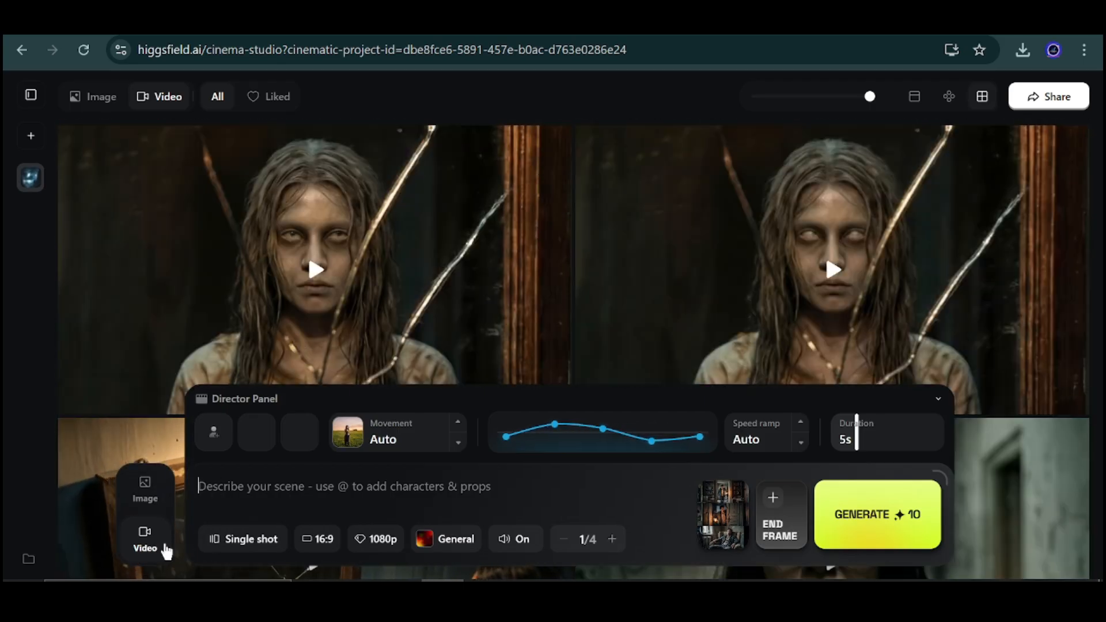
# - Review the shot mode choices, the character and props input options and the camera movement presets for video generation
pyautogui.click(253, 543)
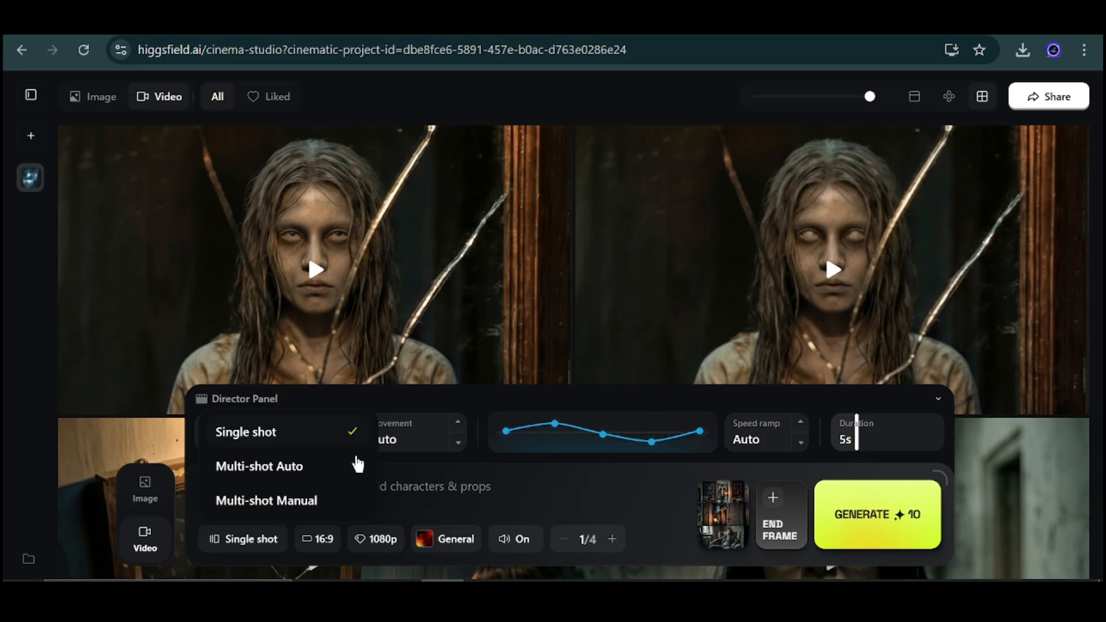
pyautogui.click(422, 490)
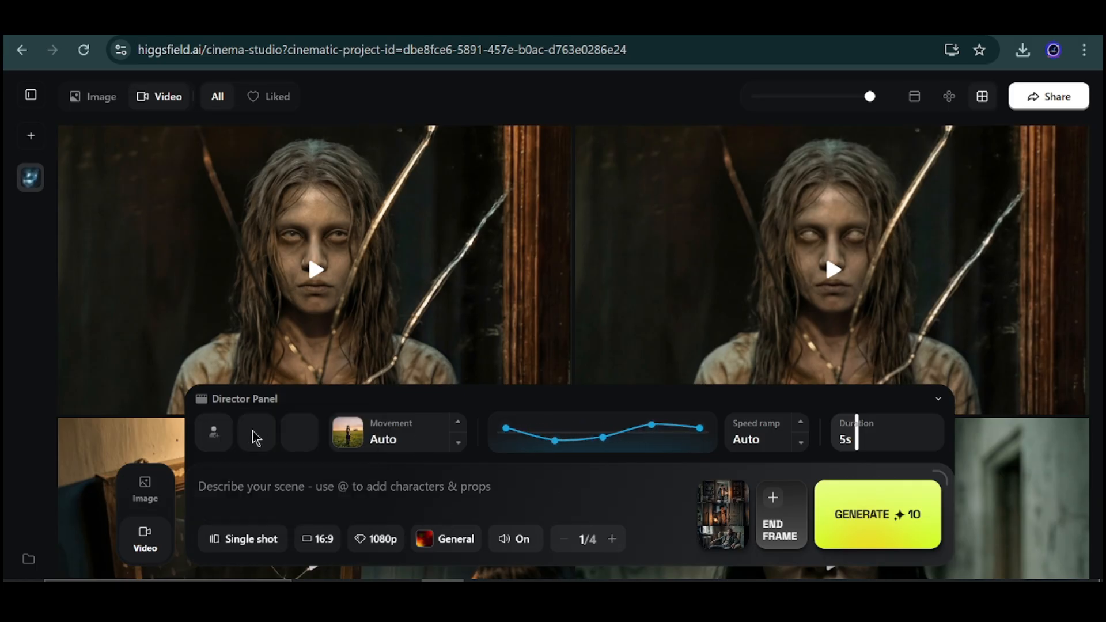
pyautogui.click(214, 438)
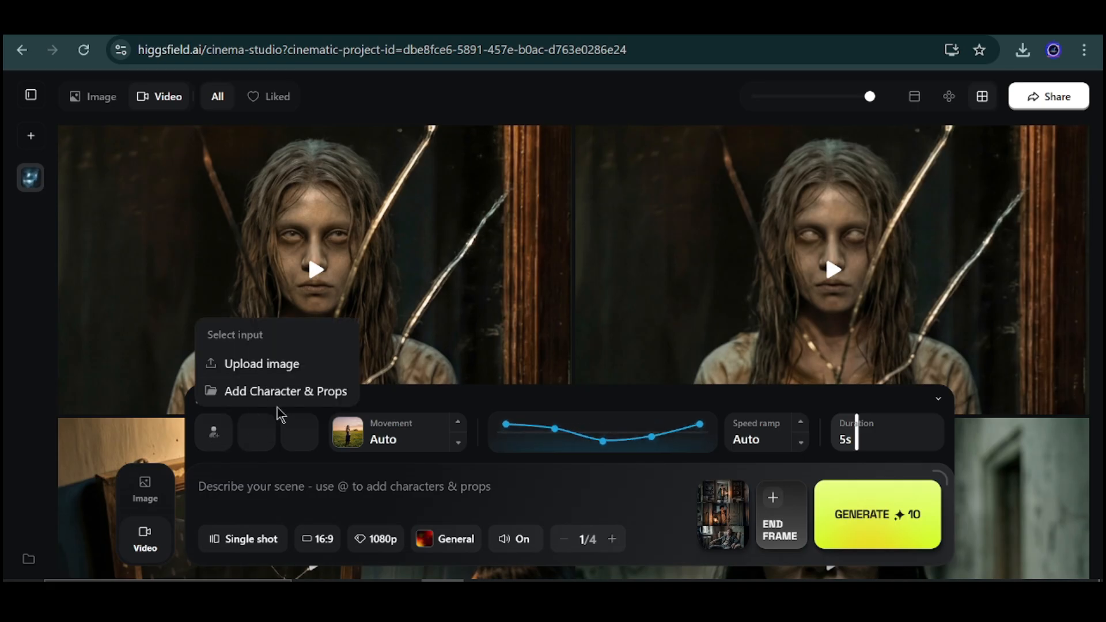
pyautogui.click(399, 448)
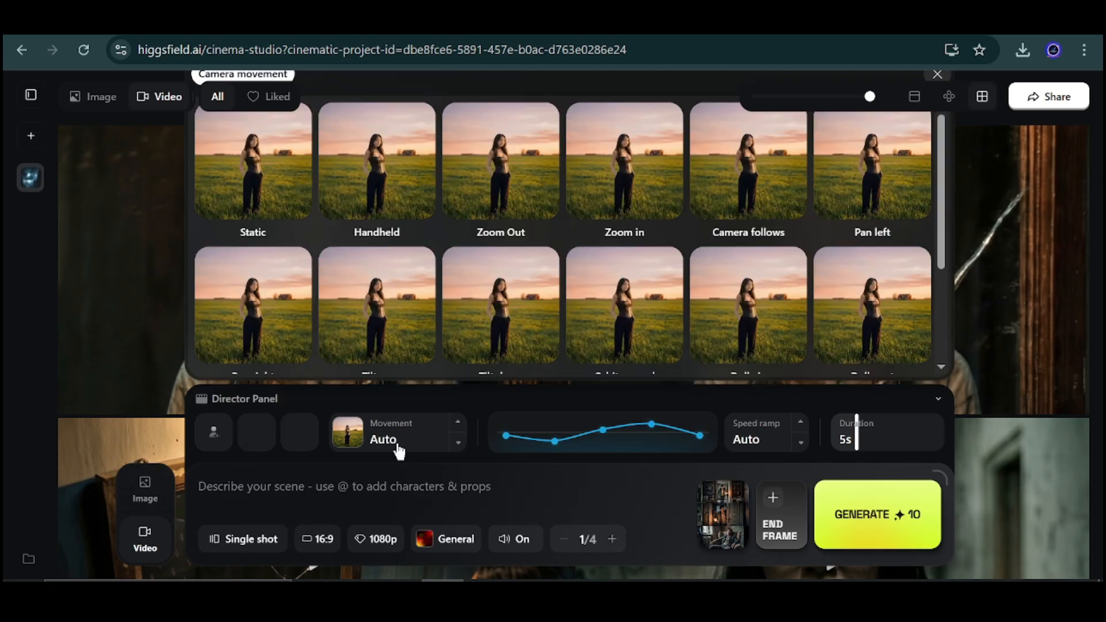
pyautogui.click(399, 449)
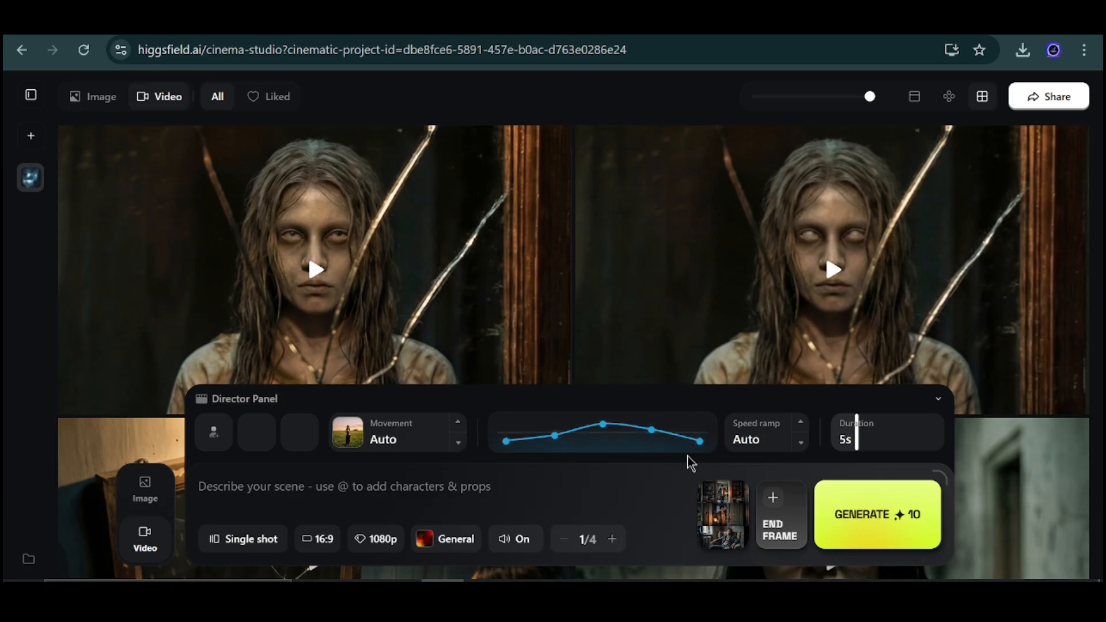
# - Set the video duration to 6 s and change the shot mode from Single shot to Multi-shot Auto
pyautogui.moveTo(855, 433)
pyautogui.mouseDown()
pyautogui.moveTo(866, 433)
pyautogui.moveTo(828, 437)
pyautogui.moveTo(950, 444)
pyautogui.moveTo(864, 443)
pyautogui.mouseUp()
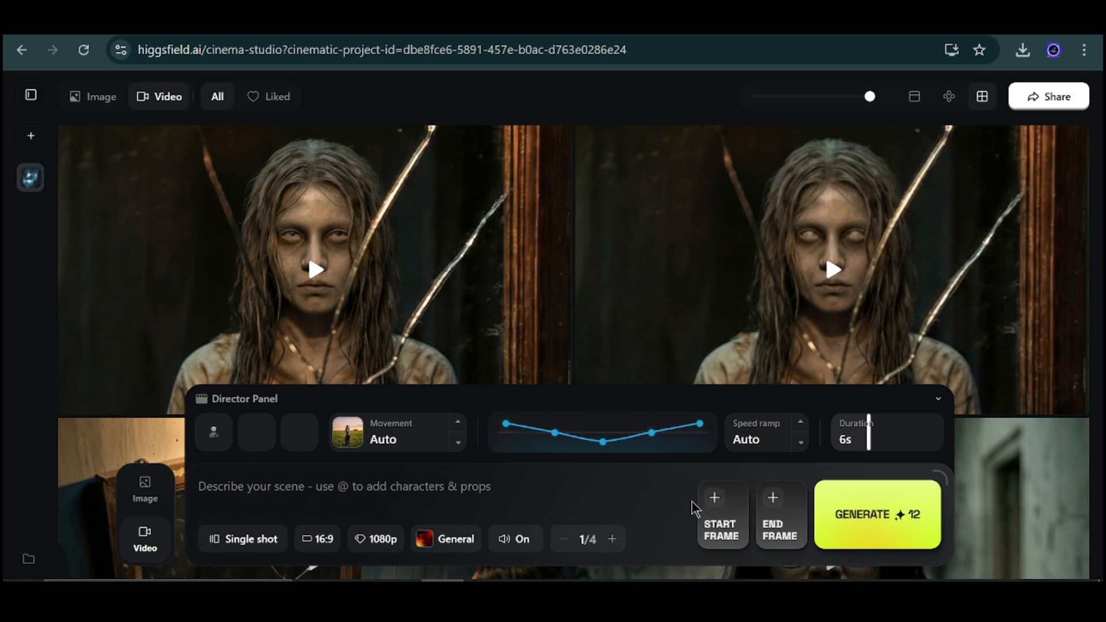
pyautogui.click(271, 541)
pyautogui.click(278, 467)
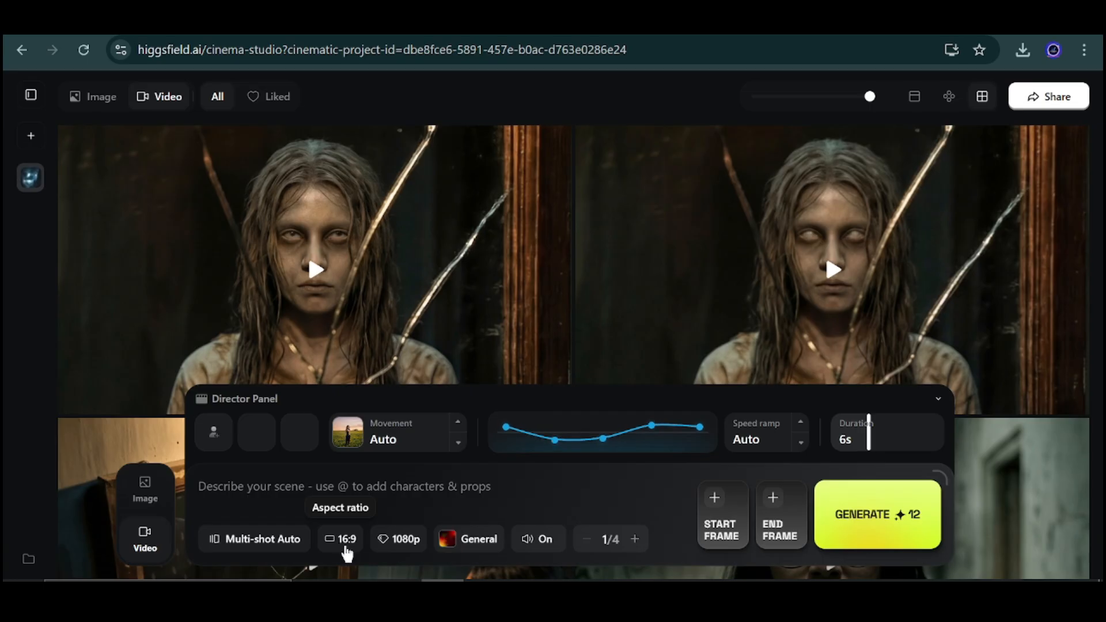
pyautogui.click(276, 552)
pyautogui.click(276, 552)
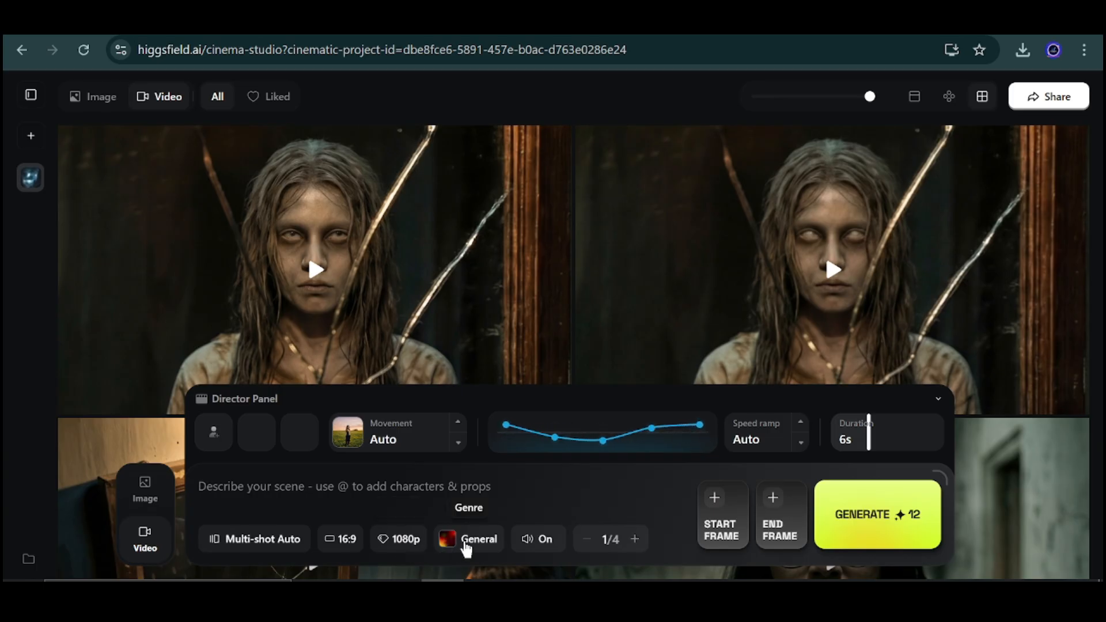
# - Look through the available video genres and choose Horror
pyautogui.click(467, 544)
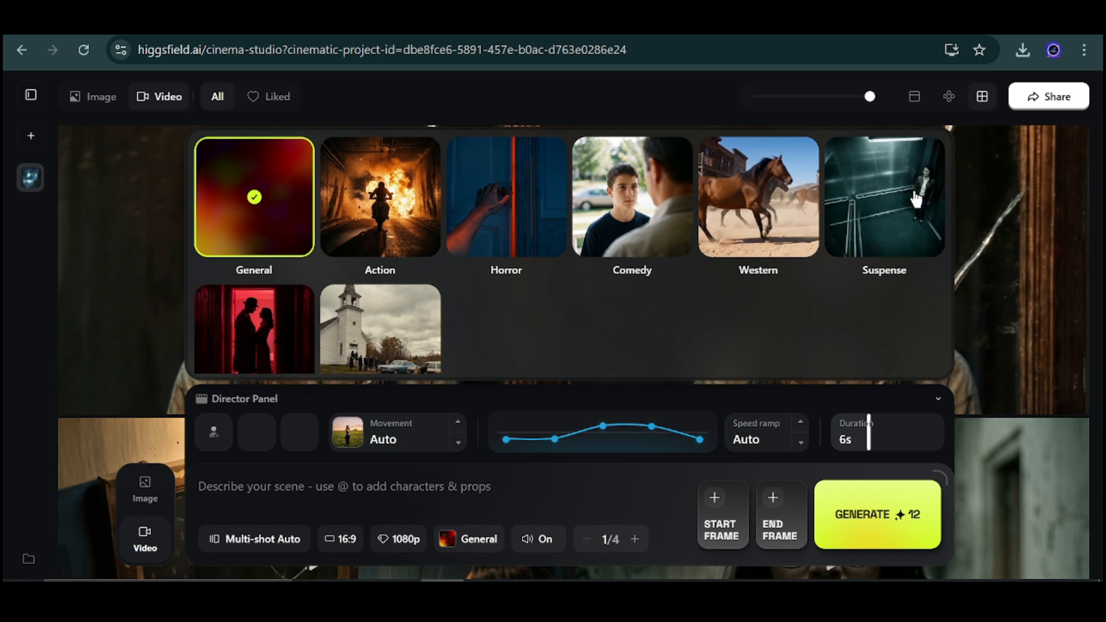
pyautogui.scroll(-1, 576, 276)
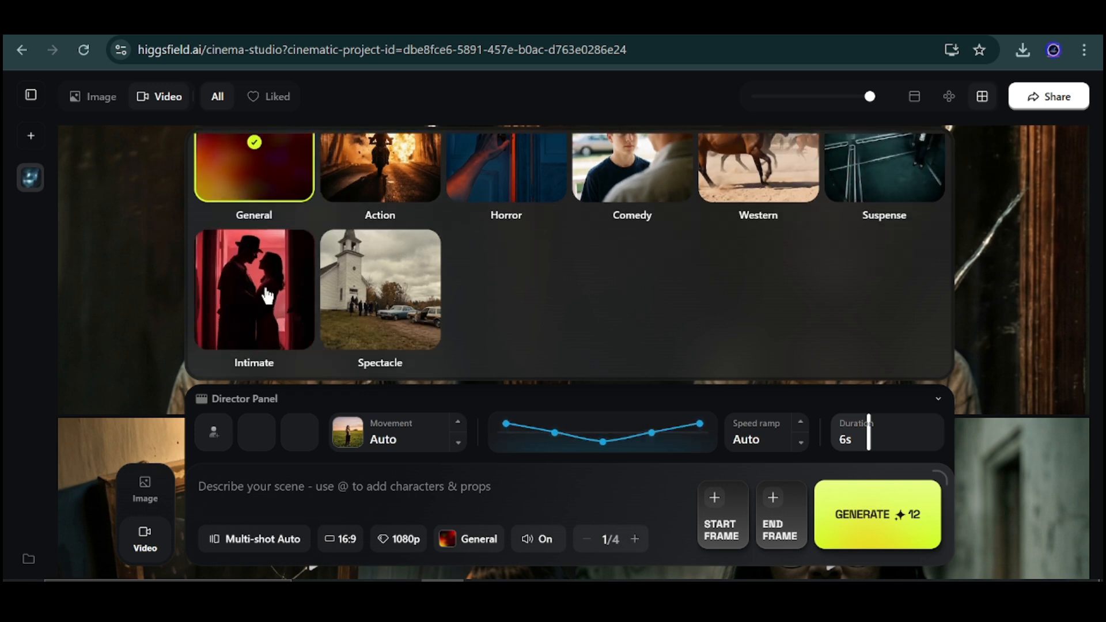
pyautogui.scroll(1, 395, 290)
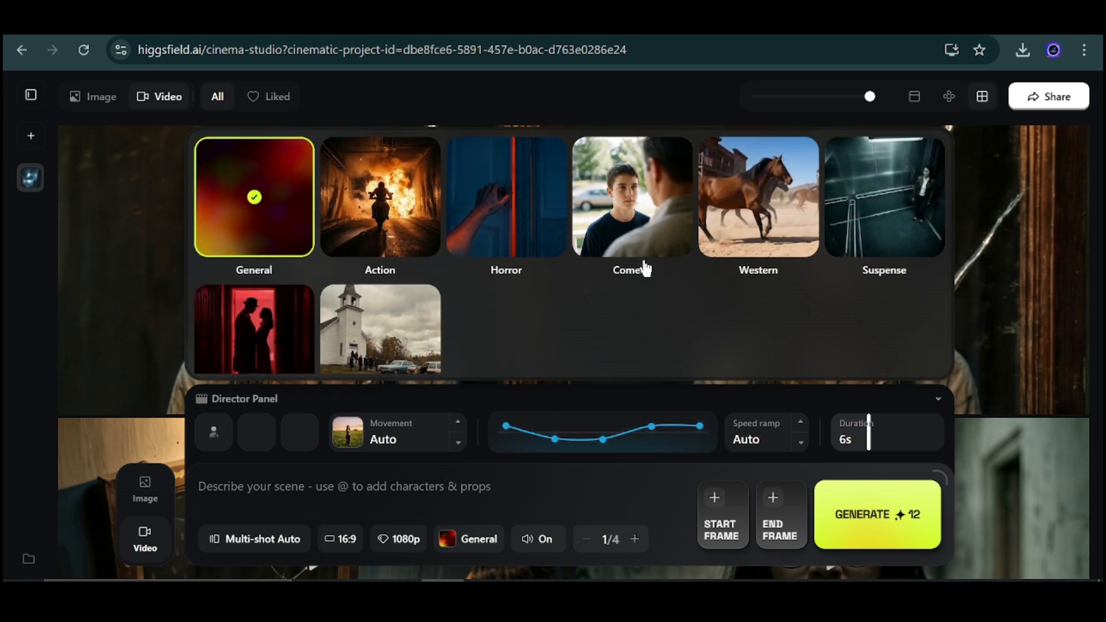
pyautogui.click(512, 207)
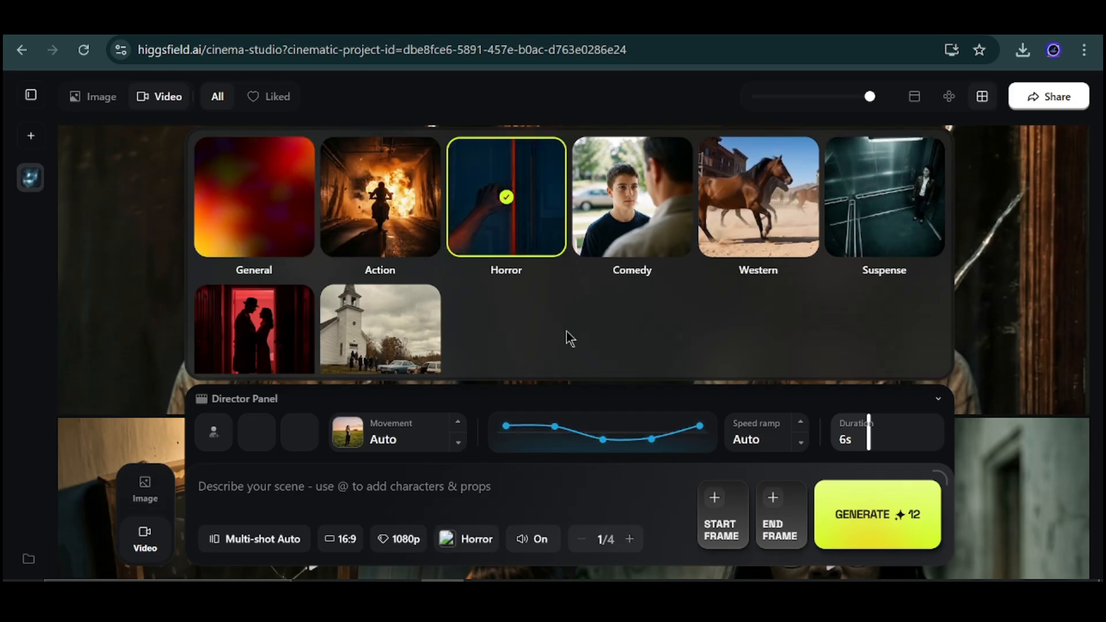
pyautogui.click(465, 544)
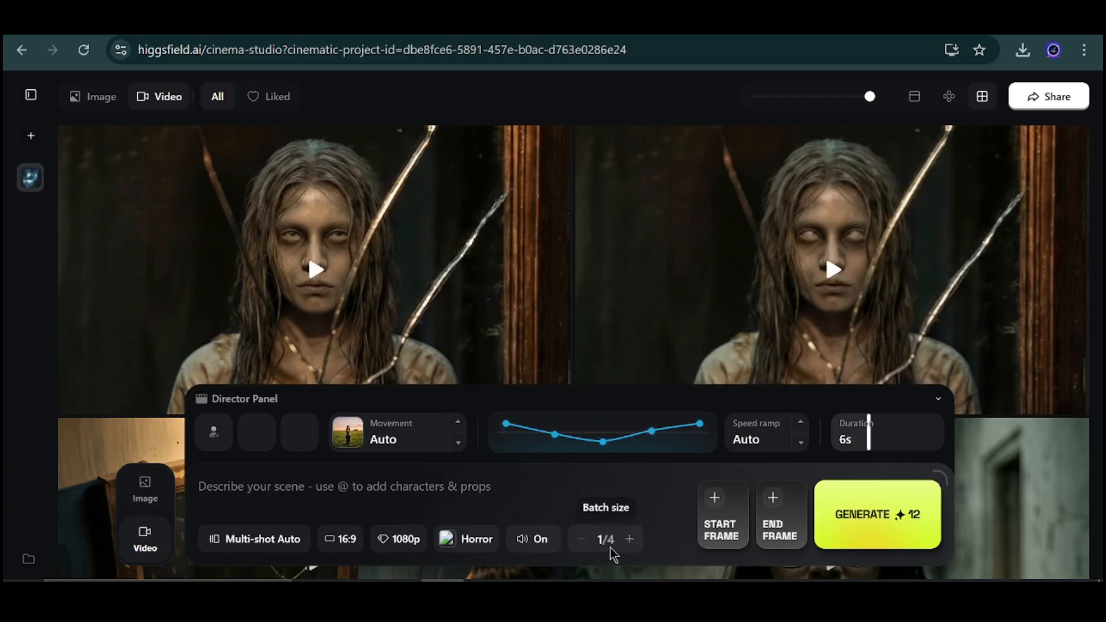
# - Try the different batch sizes and set the video batch size to 2
pyautogui.click(629, 540)
pyautogui.click(629, 540)
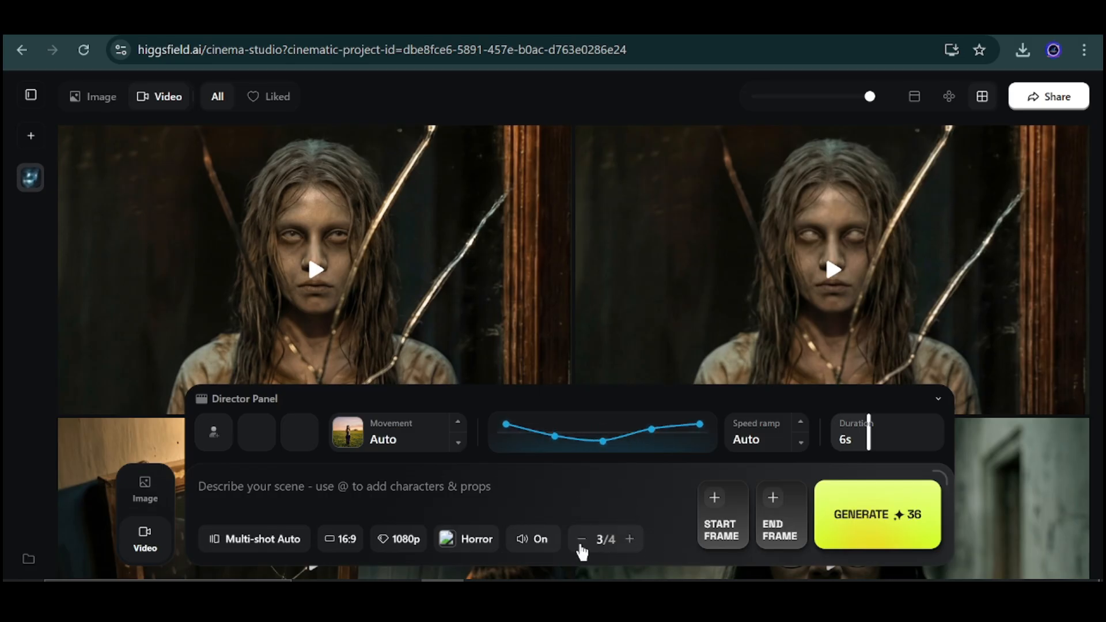
pyautogui.click(629, 540)
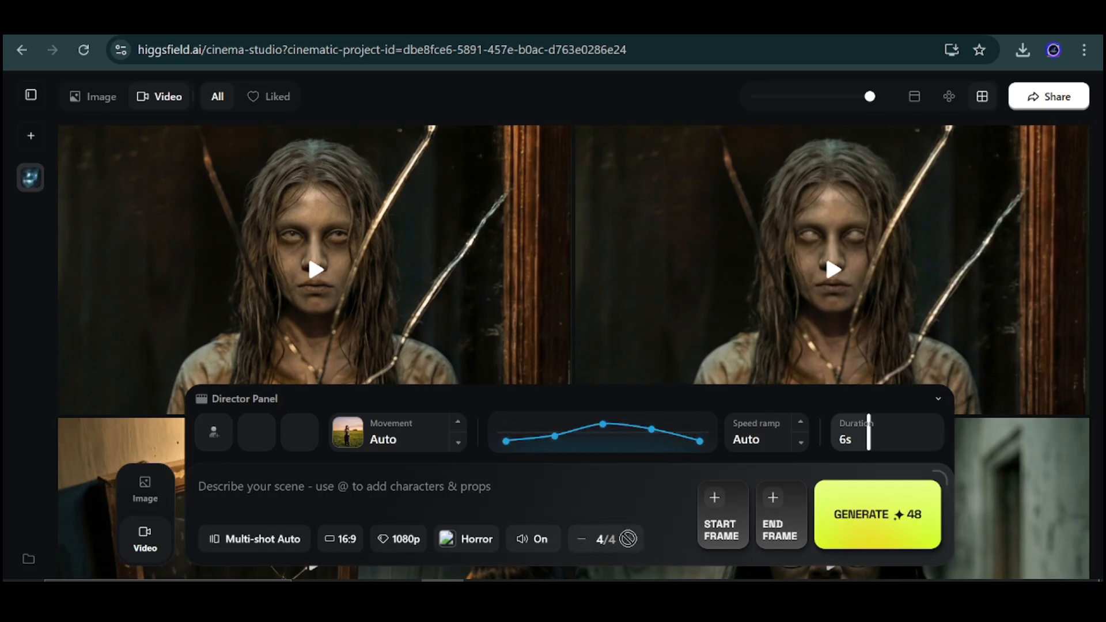
pyautogui.click(581, 539)
pyautogui.click(582, 539)
pyautogui.click(582, 540)
pyautogui.click(629, 540)
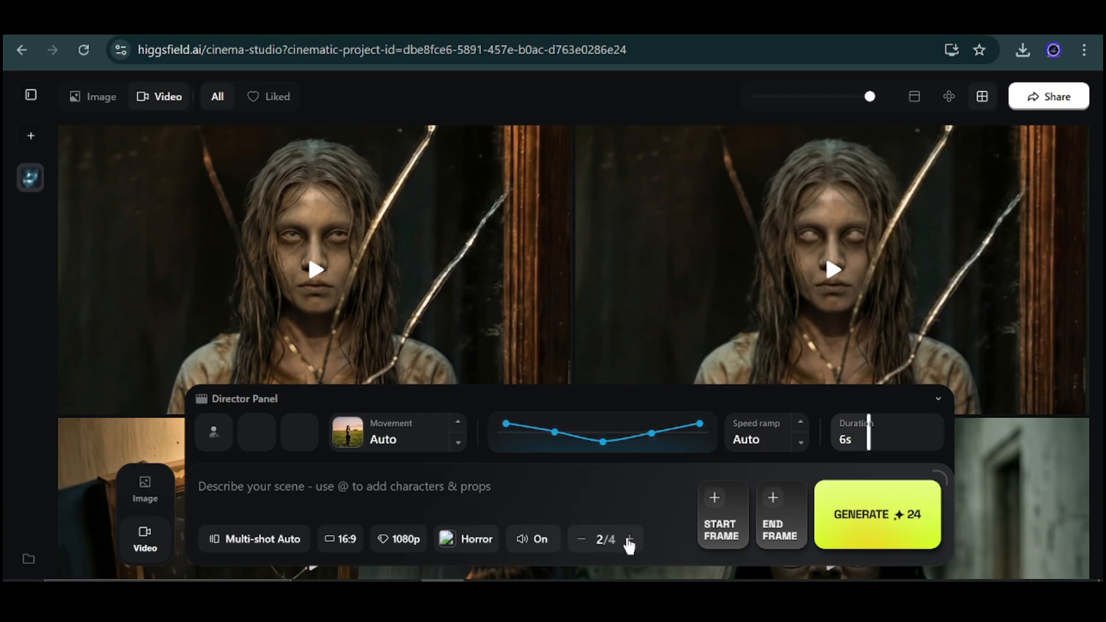
pyautogui.click(582, 539)
pyautogui.click(629, 540)
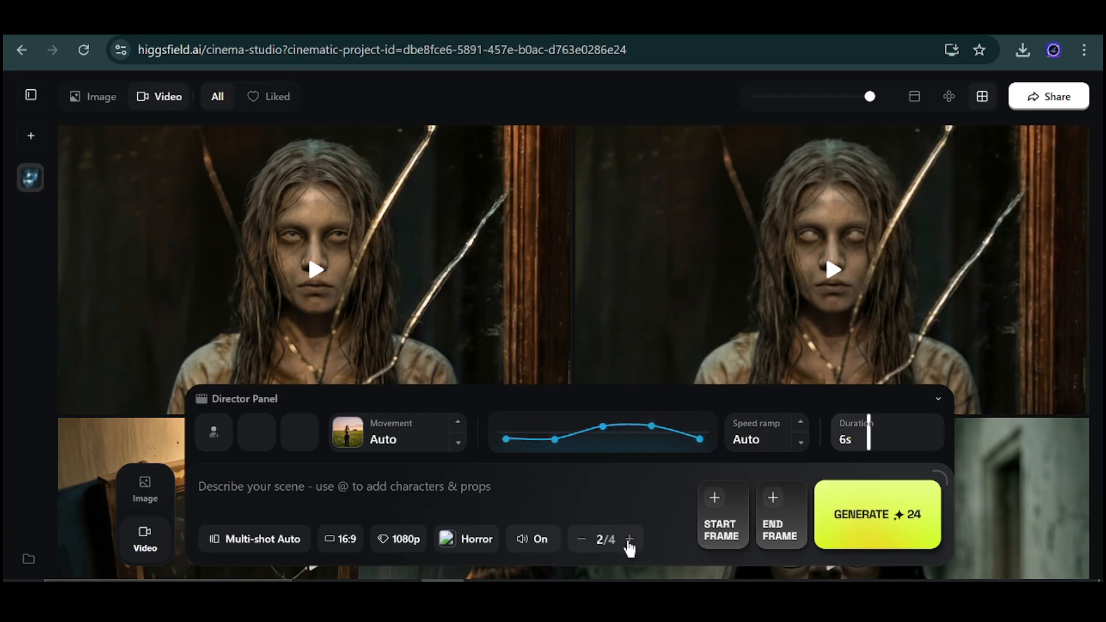
# - Use the frightened man's close-up as the start frame and the image of him facing the dark hooded figure as the end frame
pyautogui.click(714, 504)
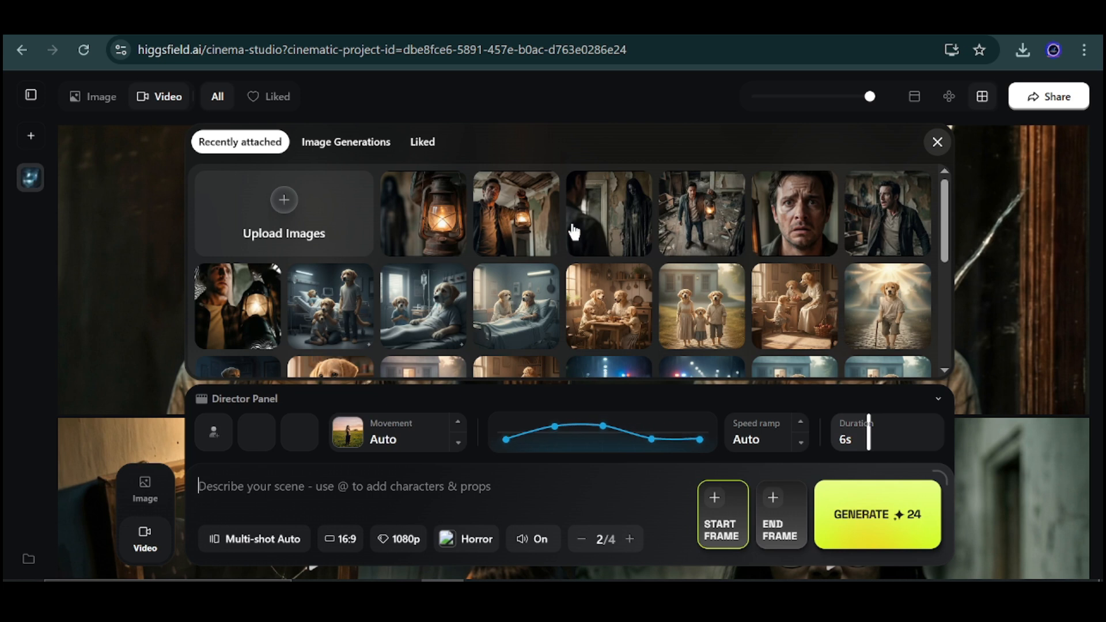
pyautogui.click(788, 227)
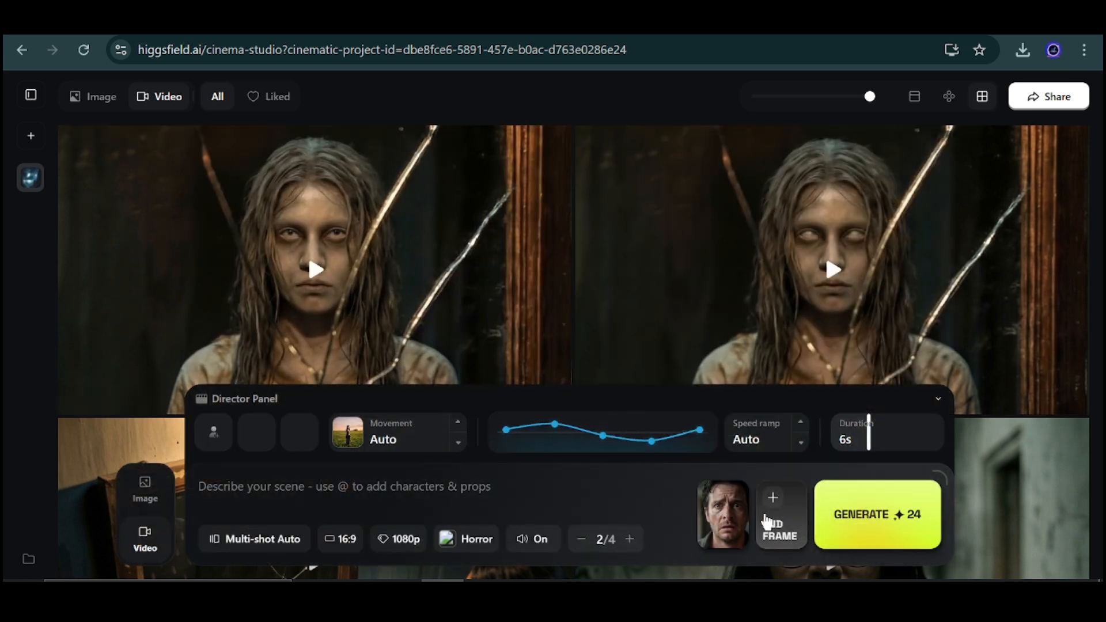
pyautogui.click(765, 503)
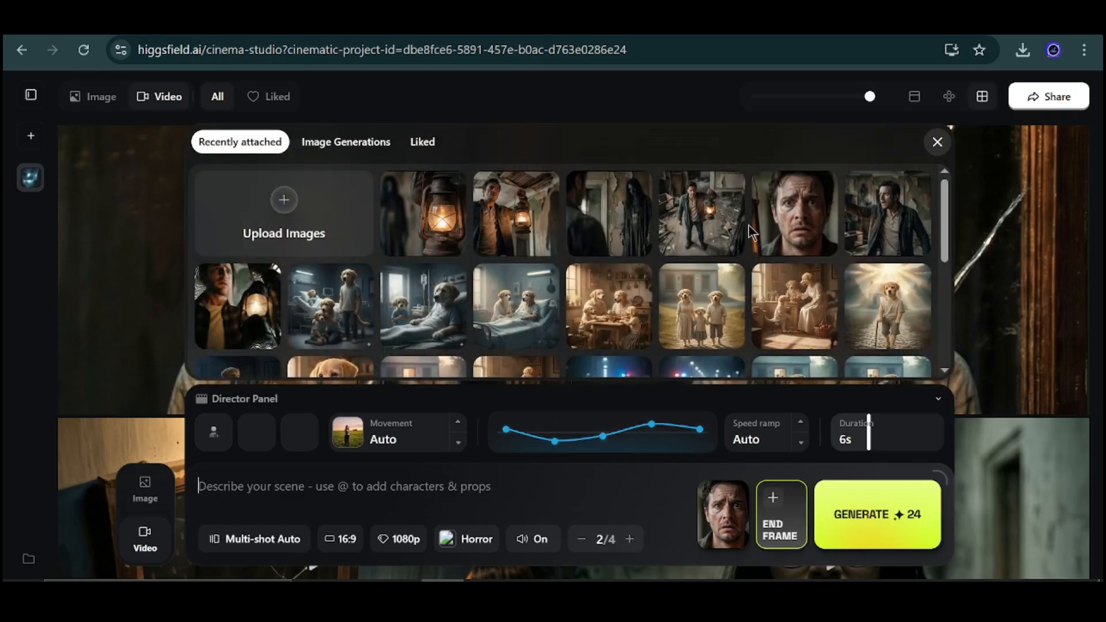
pyautogui.click(585, 202)
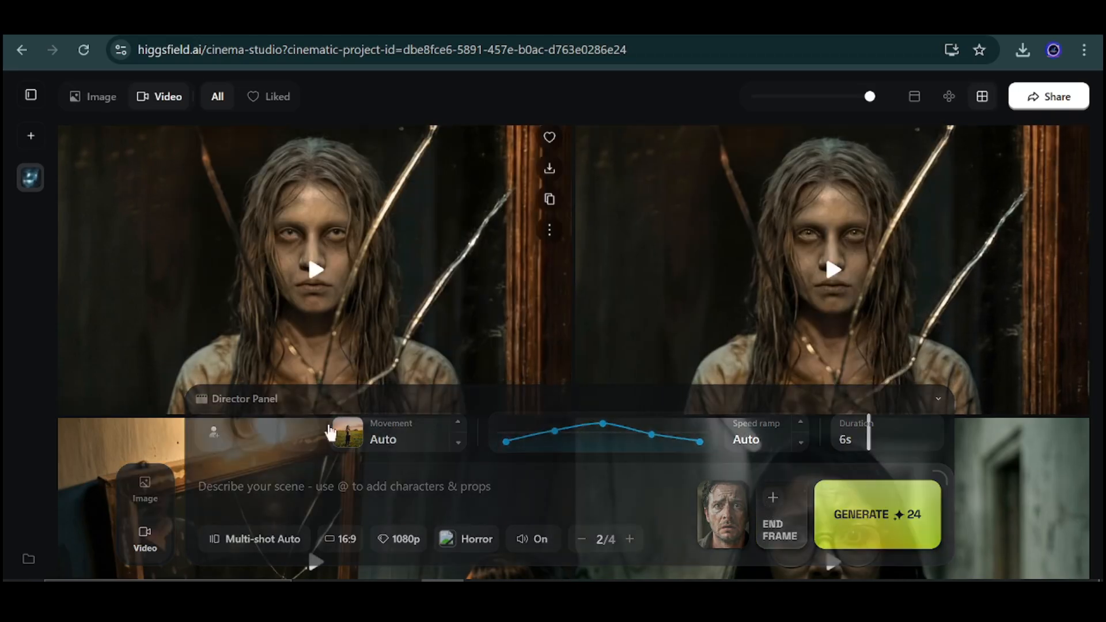
# - Change the shot mode to Multi-shot Manual and add three more scenes, making five in total
pyautogui.click(247, 540)
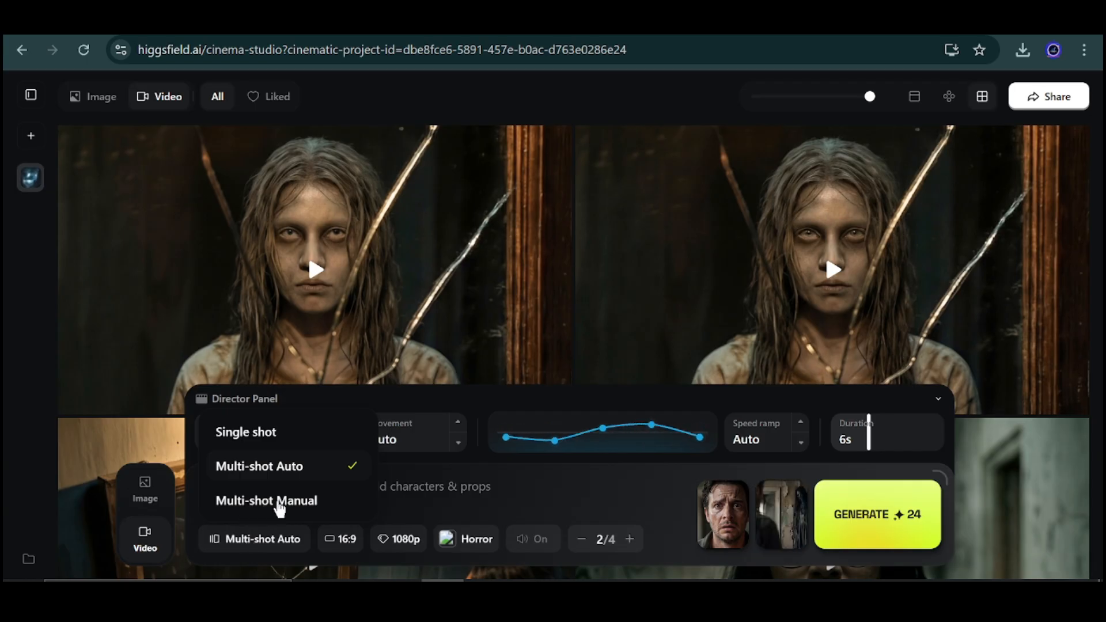
pyautogui.click(318, 507)
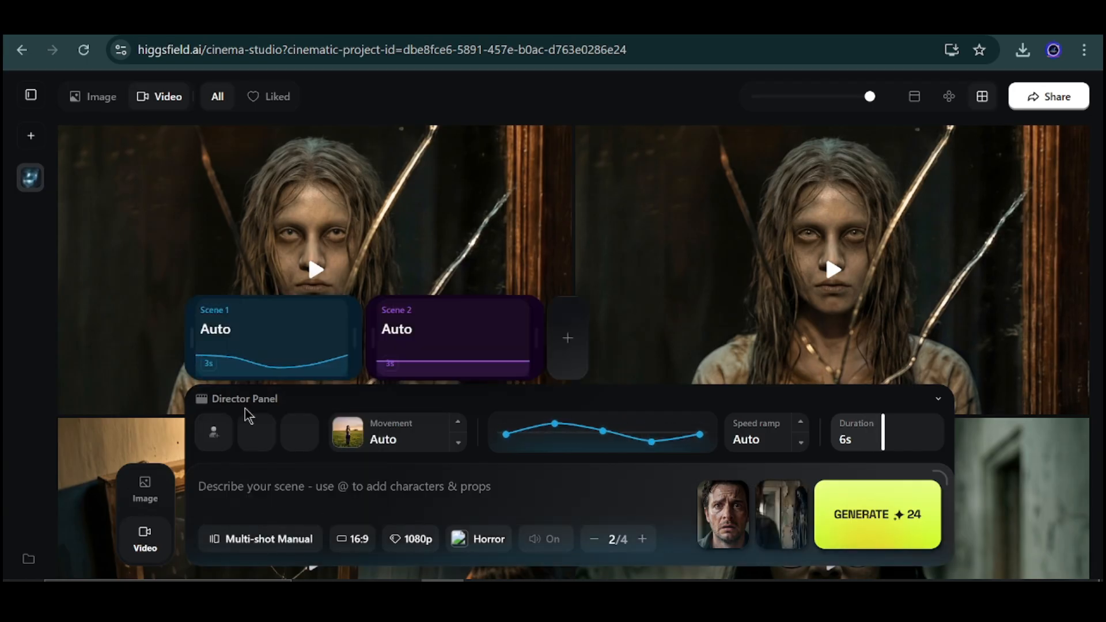
pyautogui.click(570, 345)
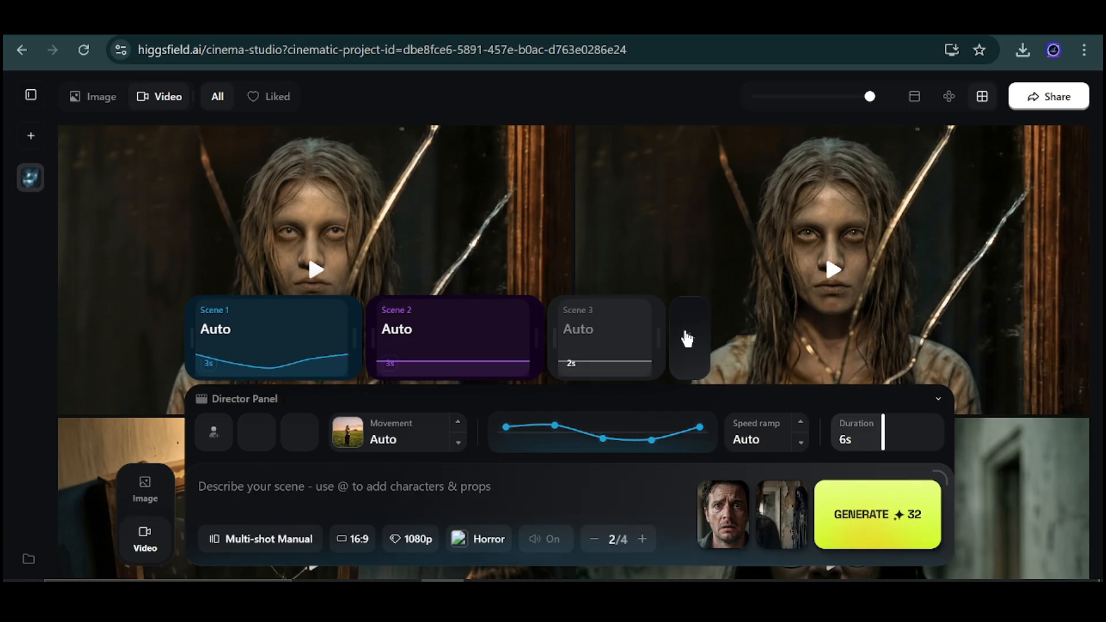
pyautogui.click(683, 339)
pyautogui.click(809, 340)
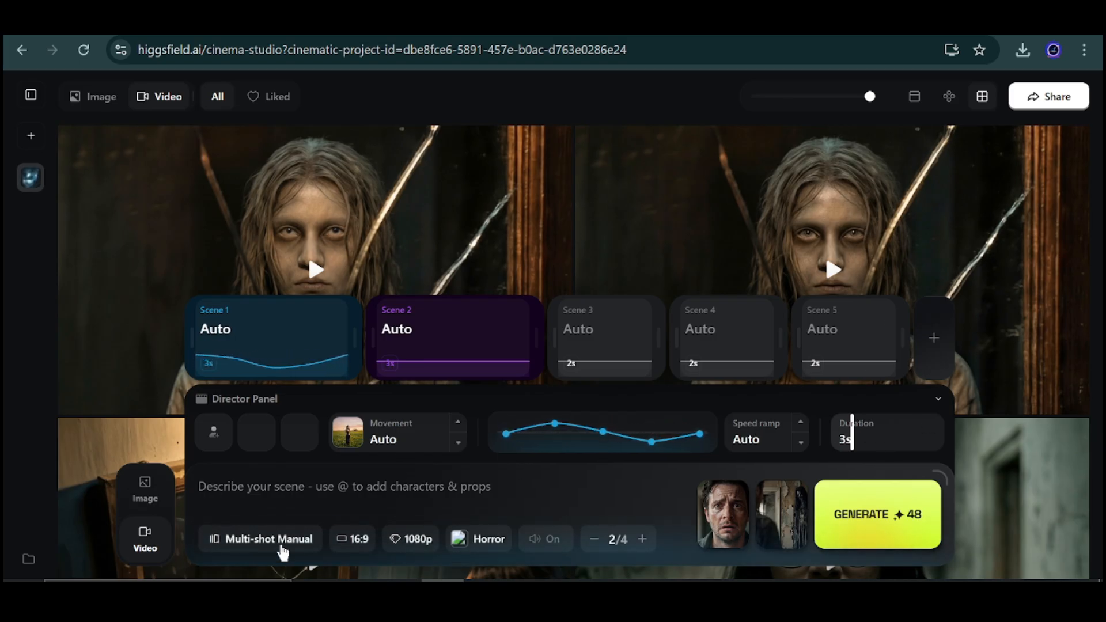
# - Try the speed ramp presets on Scene 1, set the ramp to Impact, and return the shot mode to Multi-shot Auto
pyautogui.click(800, 443)
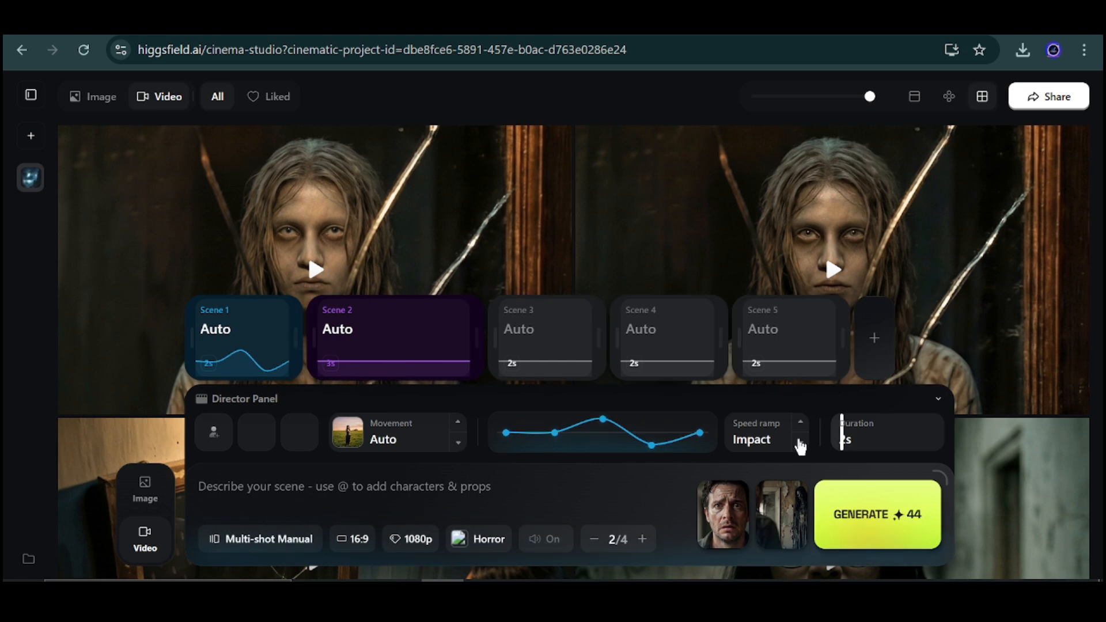
pyautogui.click(799, 442)
pyautogui.click(798, 426)
pyautogui.click(798, 444)
pyautogui.click(798, 442)
pyautogui.click(798, 427)
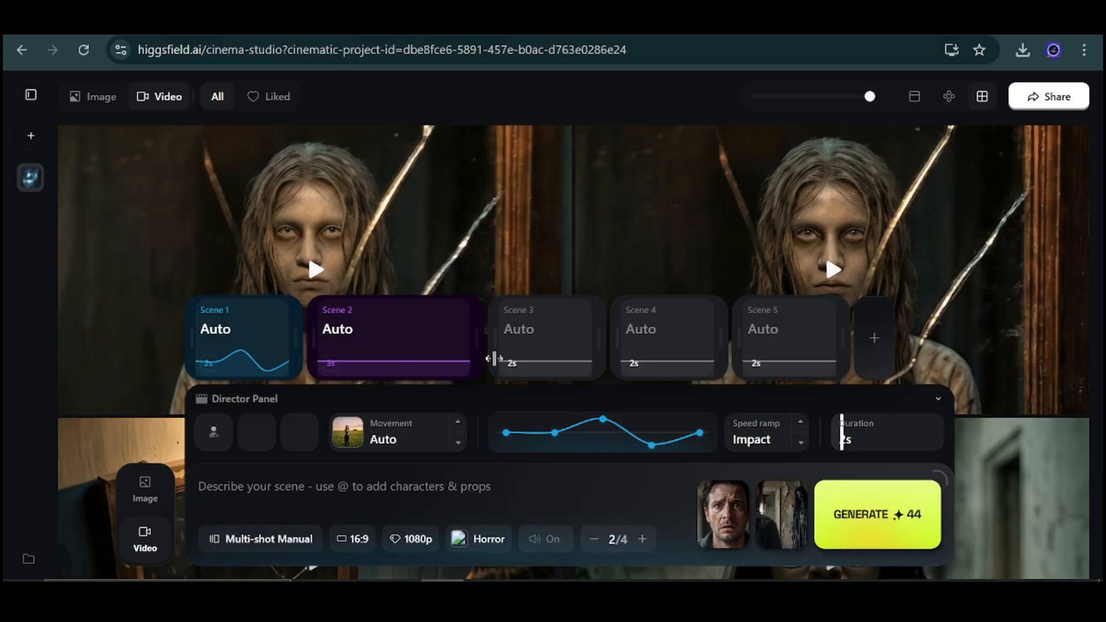
pyautogui.click(307, 541)
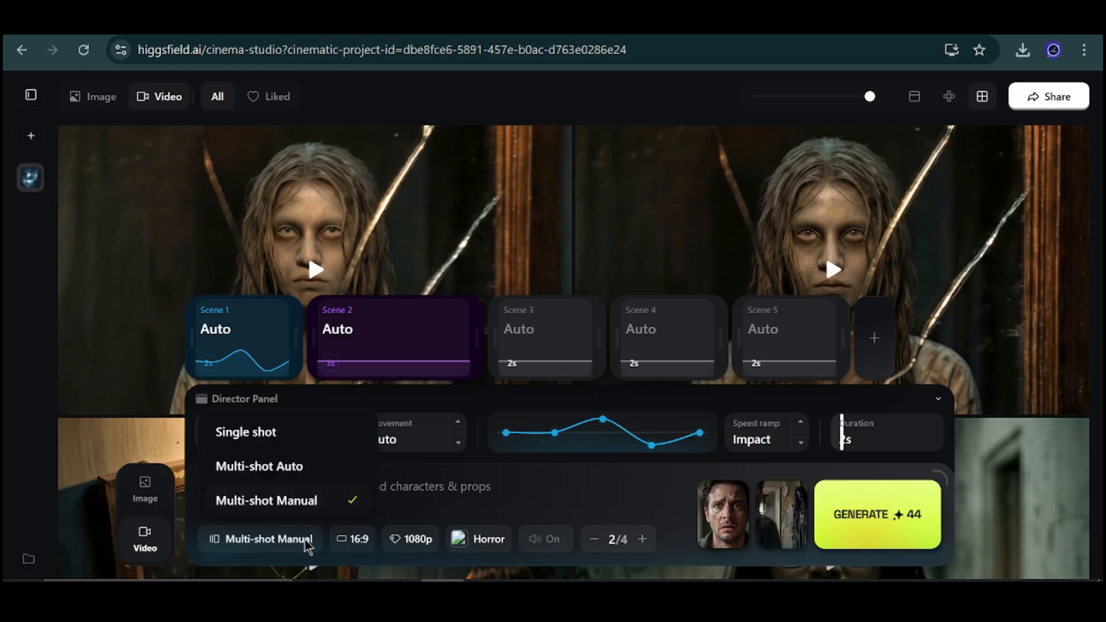
pyautogui.click(286, 466)
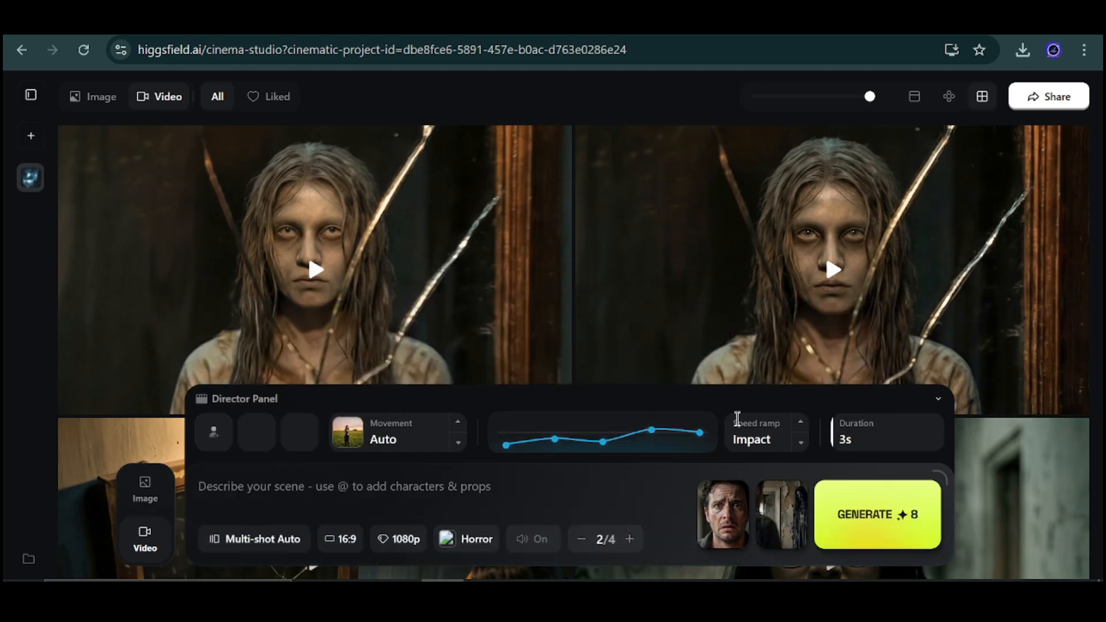
# - Set the video's speed ramp to Auto and its duration to 6 seconds
pyautogui.click(801, 442)
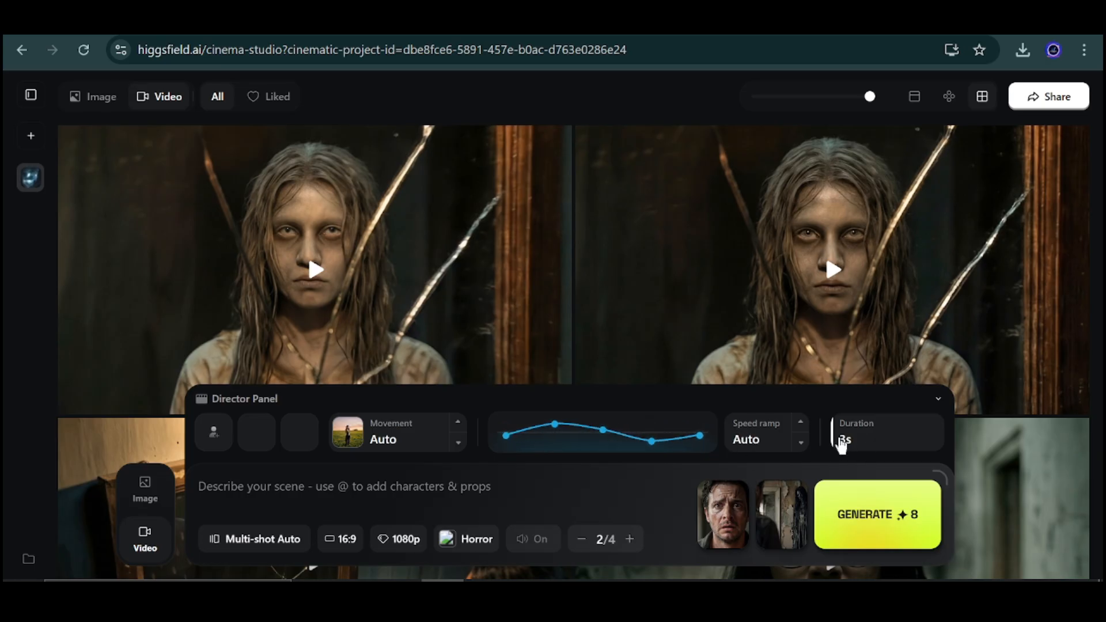
pyautogui.moveTo(839, 440); pyautogui.dragTo(868, 439)
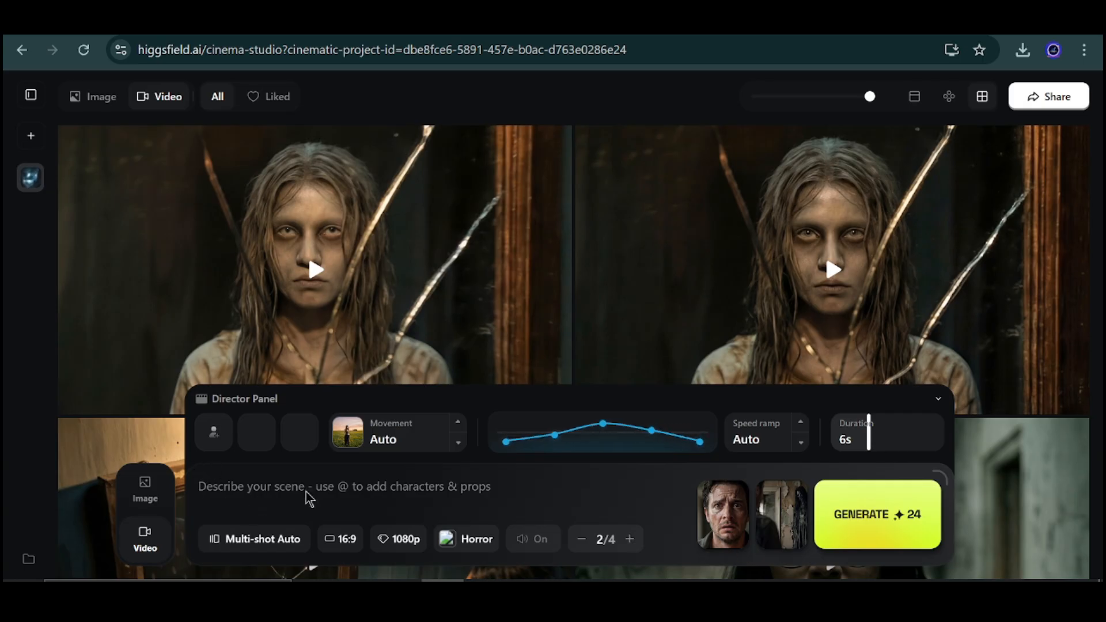
# - Look at the image upload and character and props options for the video's first reference slot
pyautogui.click(213, 431)
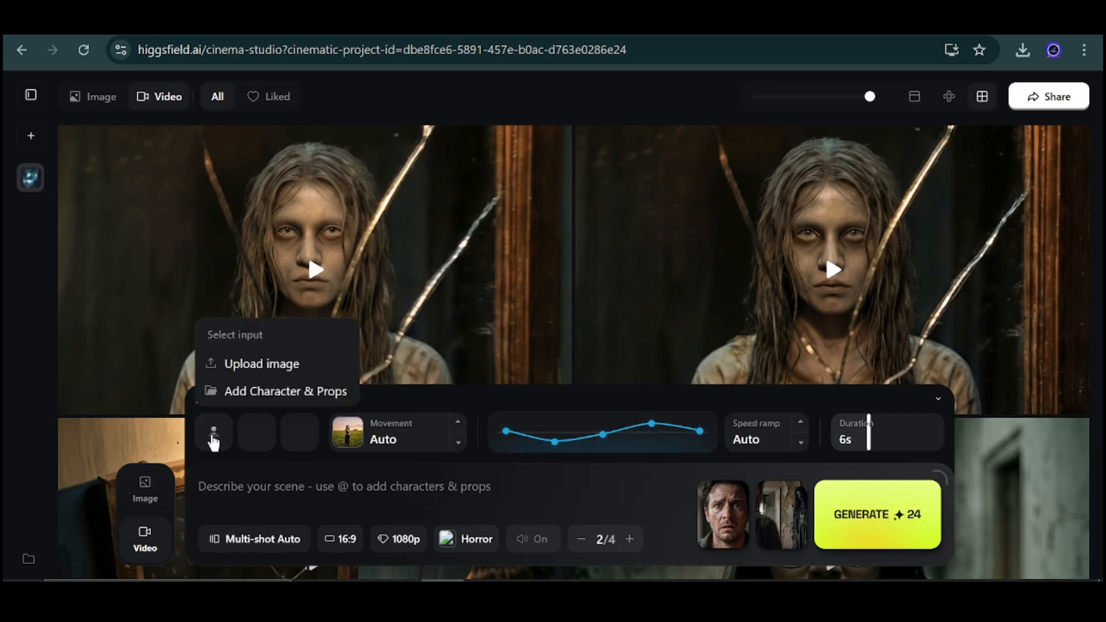
pyautogui.click(230, 398)
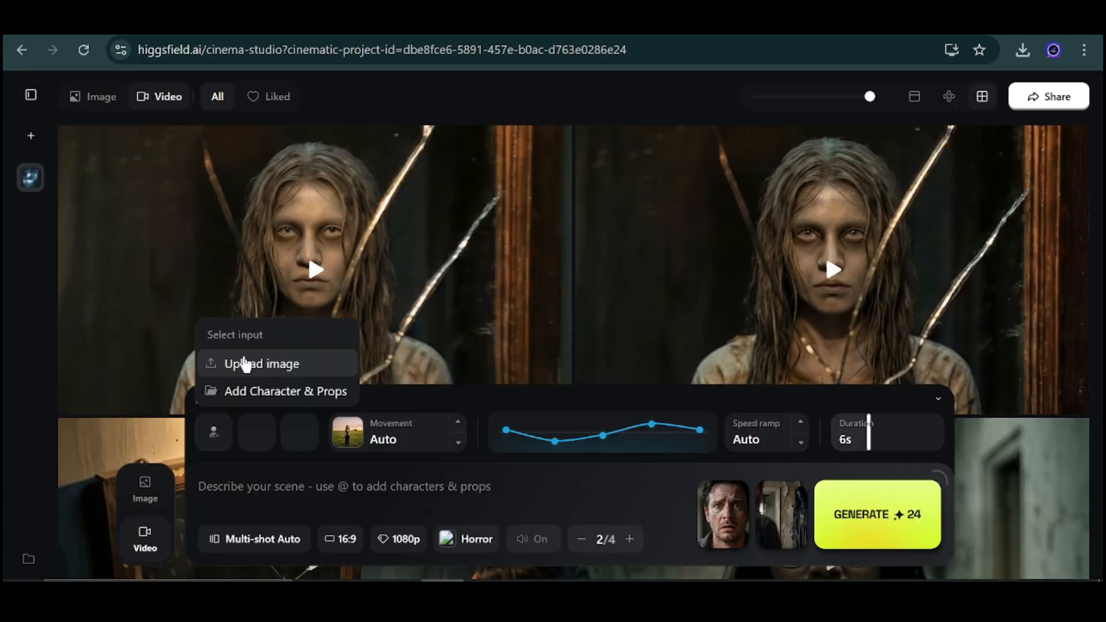
pyautogui.click(246, 365)
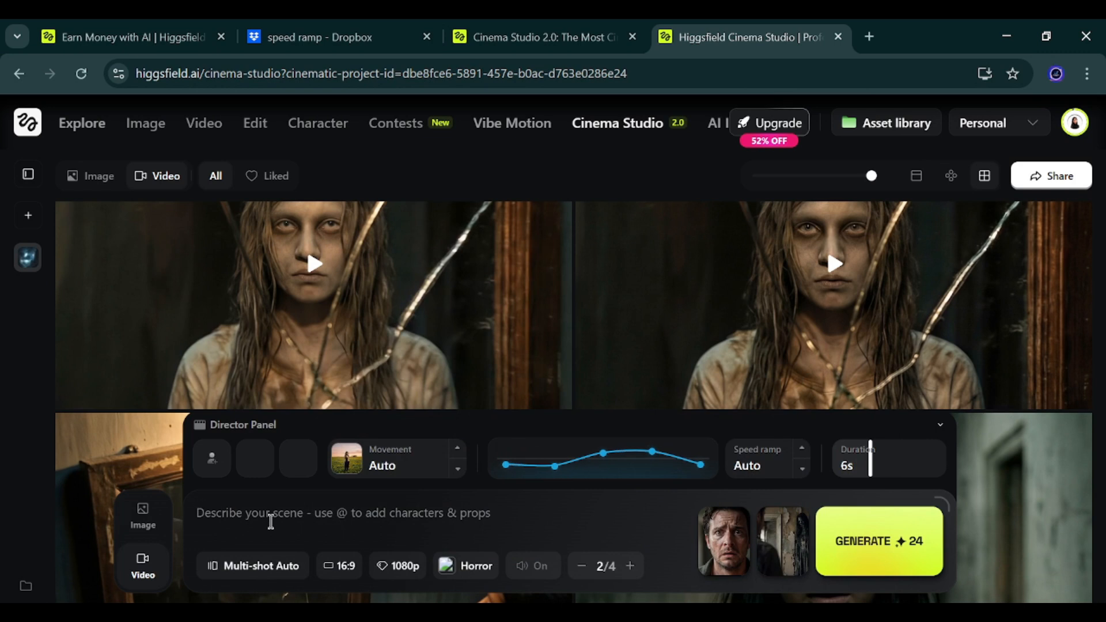
# - Start the prompt with "A terried man stands frozen inside a decaying haunted house, gripping a flickering lantern that casts warm, termbling light across his sweat-covered face"
pyautogui.click(270, 521)
pyautogui.write('A terried man stands frozen inside')
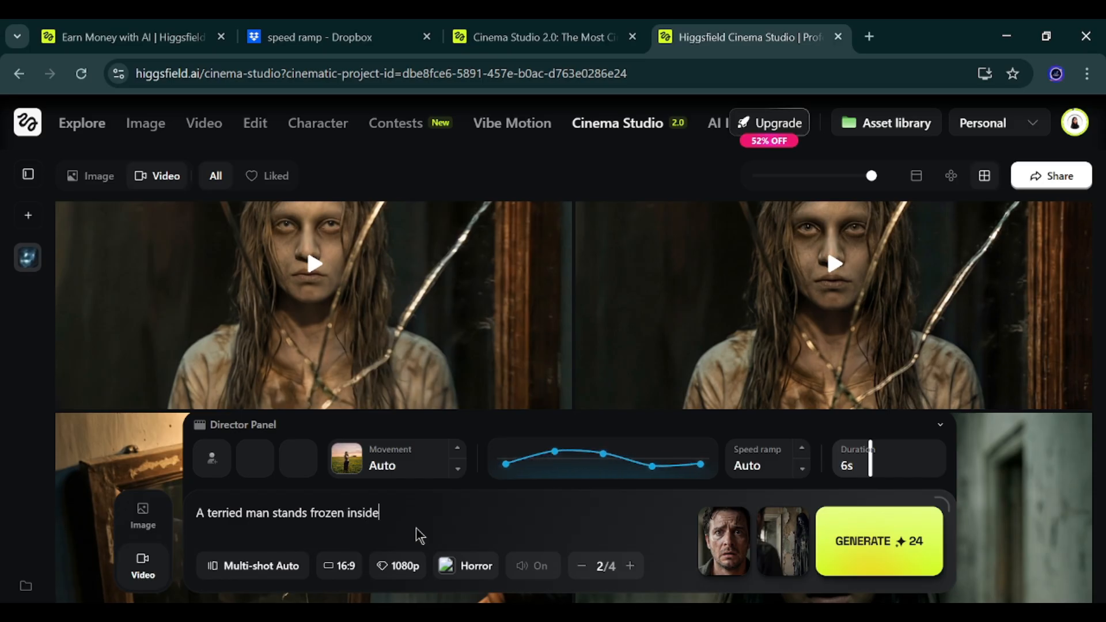
pyautogui.write(' a decaying haunted house')
pyautogui.press('BackSpace')
pyautogui.write(', gripping a flickering lantern that cas')
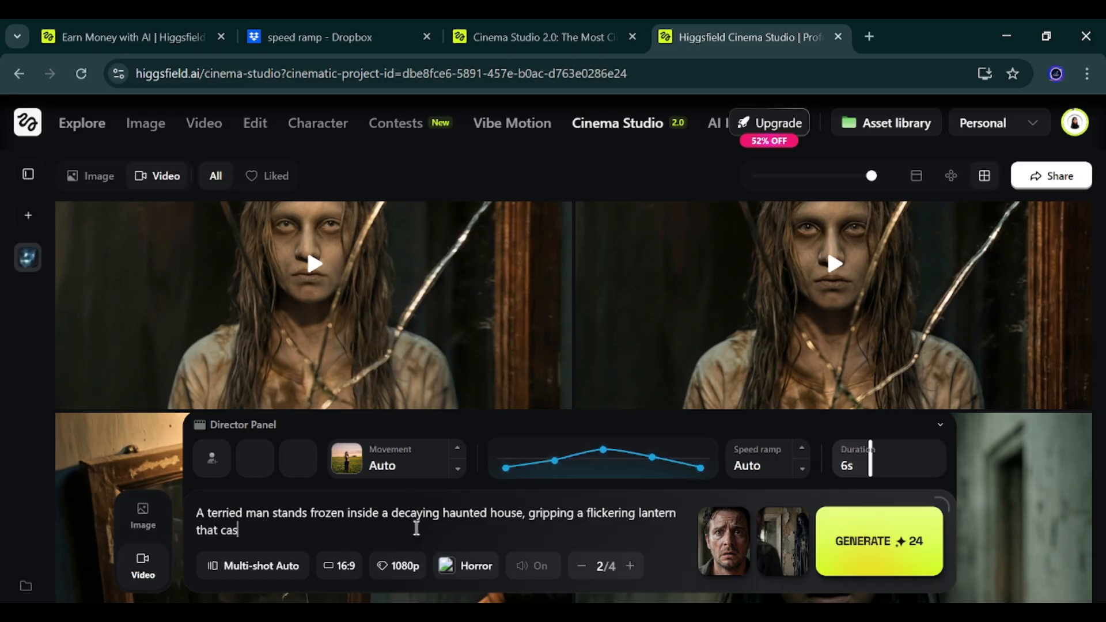
pyautogui.write('ts warm, termbling')
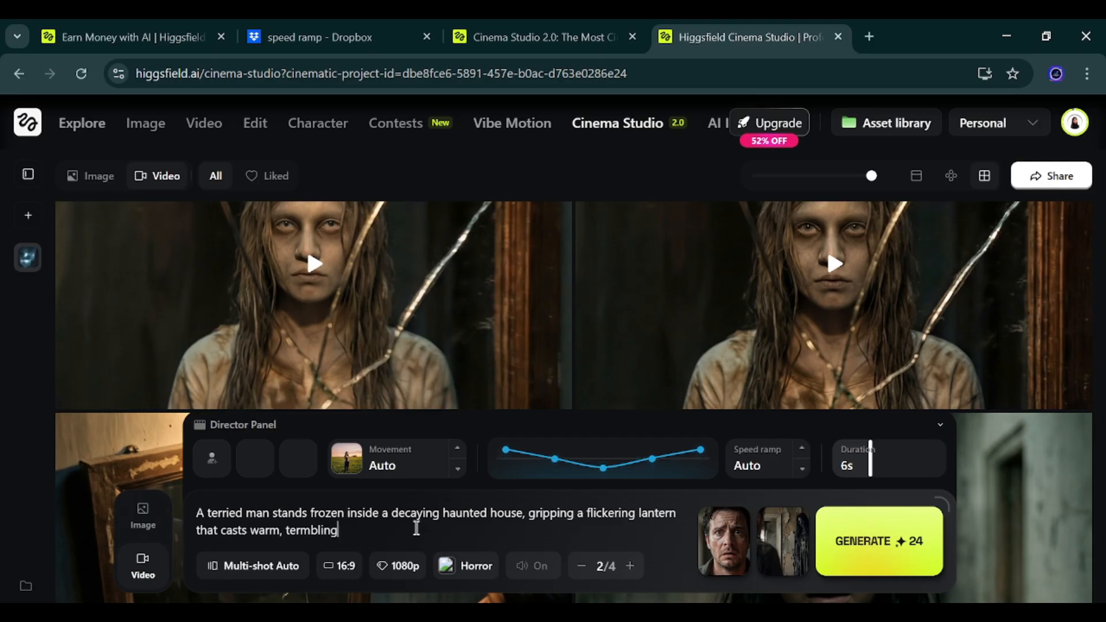
pyautogui.write(' light across his sweat-co')
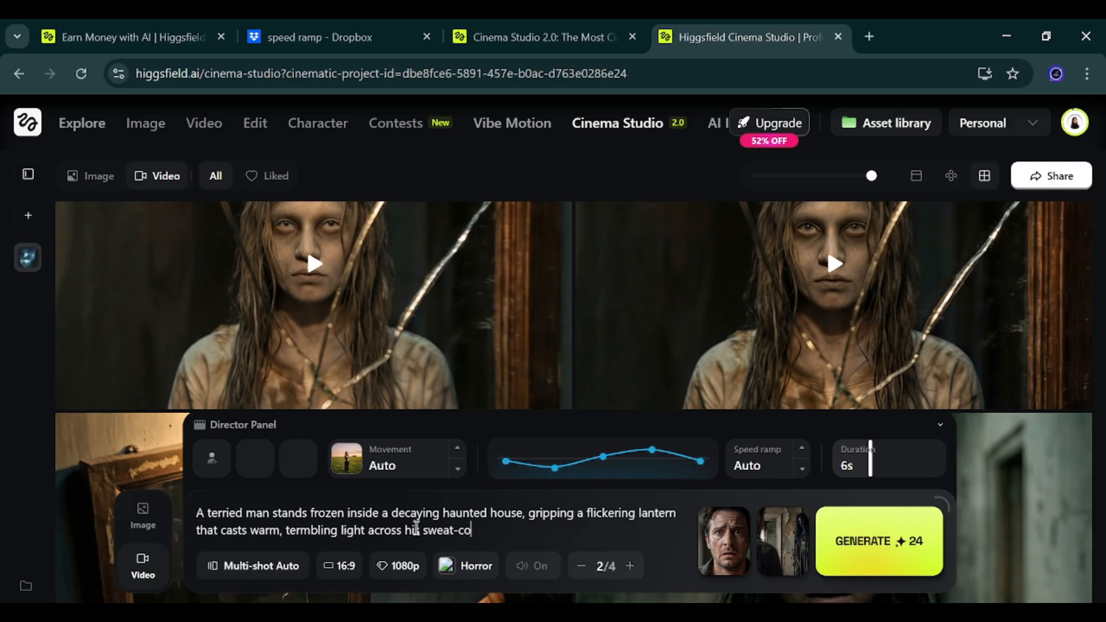
pyautogui.write('vered face')
# - Continue the prompt with ", his wide fearful eyes locked on ghostly women in a torn dark gown standing silently in the doorway ahead,"
pyautogui.write(', his wid')
pyautogui.write('e fearfu')
pyautogui.write('l eyes')
pyautogui.write(' locked on')
pyautogui.write(' ghostly women ')
pyautogui.write('in a torn d')
pyautogui.press('BackSpace')
pyautogui.write('torn darj')
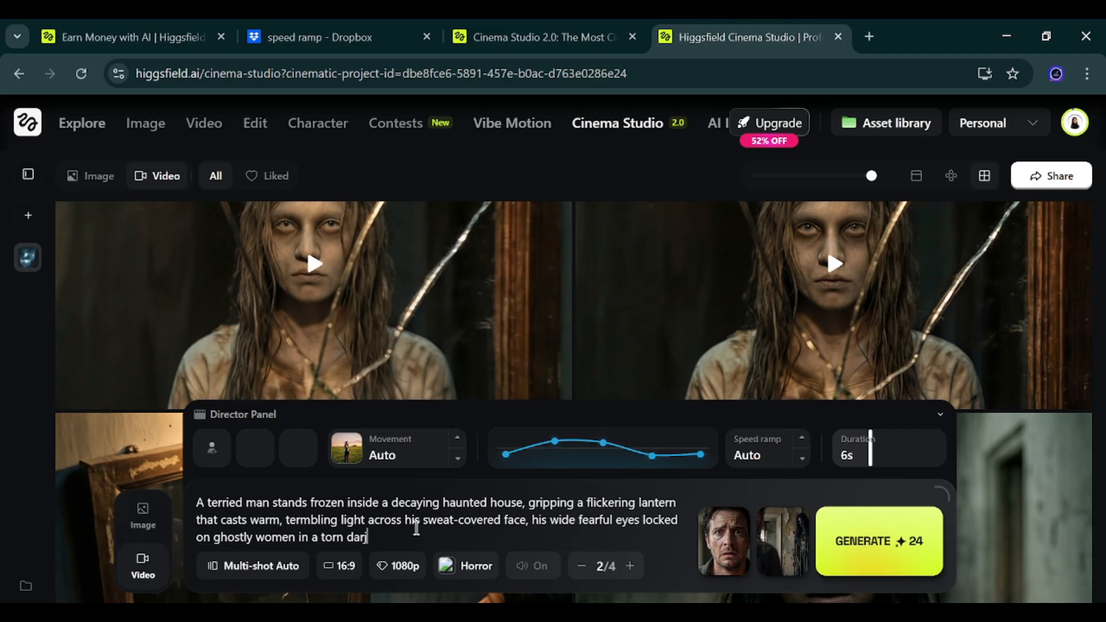
pyautogui.press('BackSpace')
pyautogui.write('k gown standing')
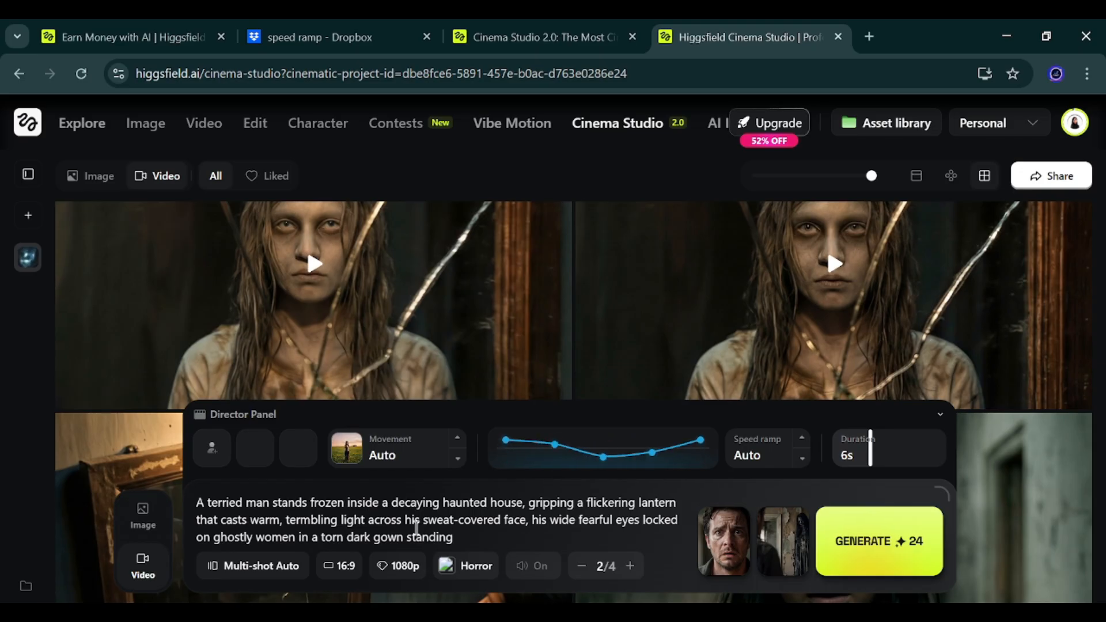
pyautogui.write(' silently')
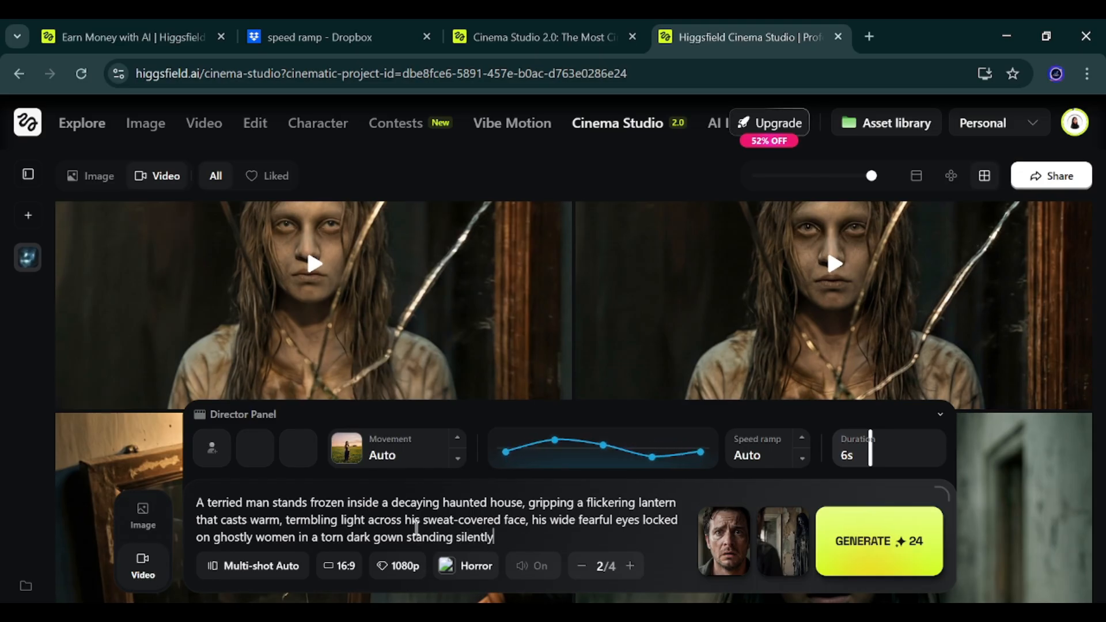
pyautogui.write(' in the doorway')
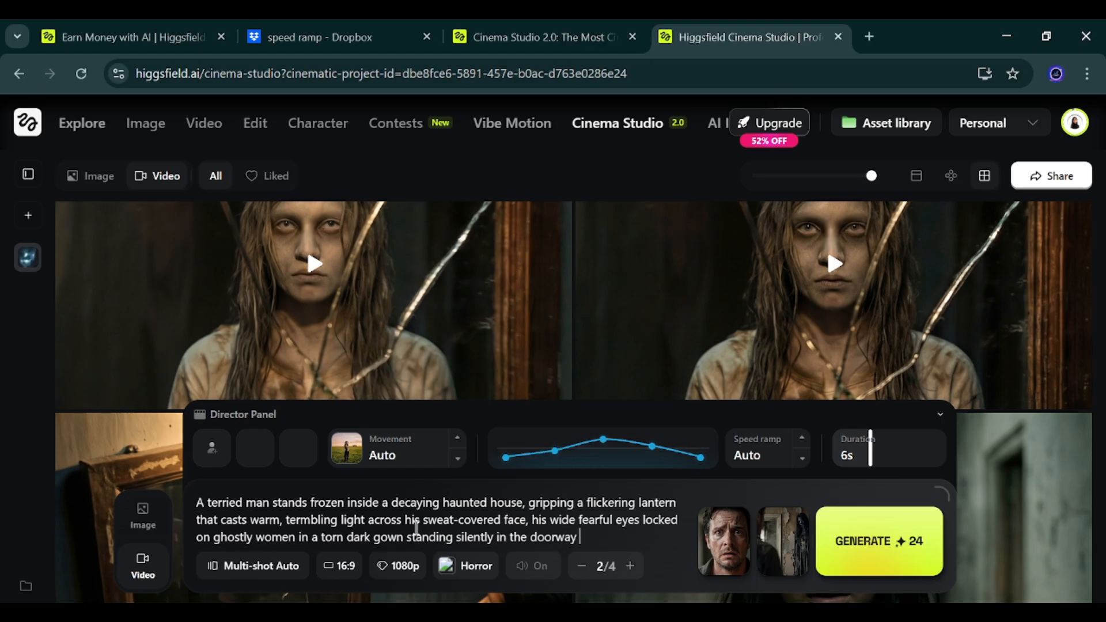
pyautogui.write(' ahea')
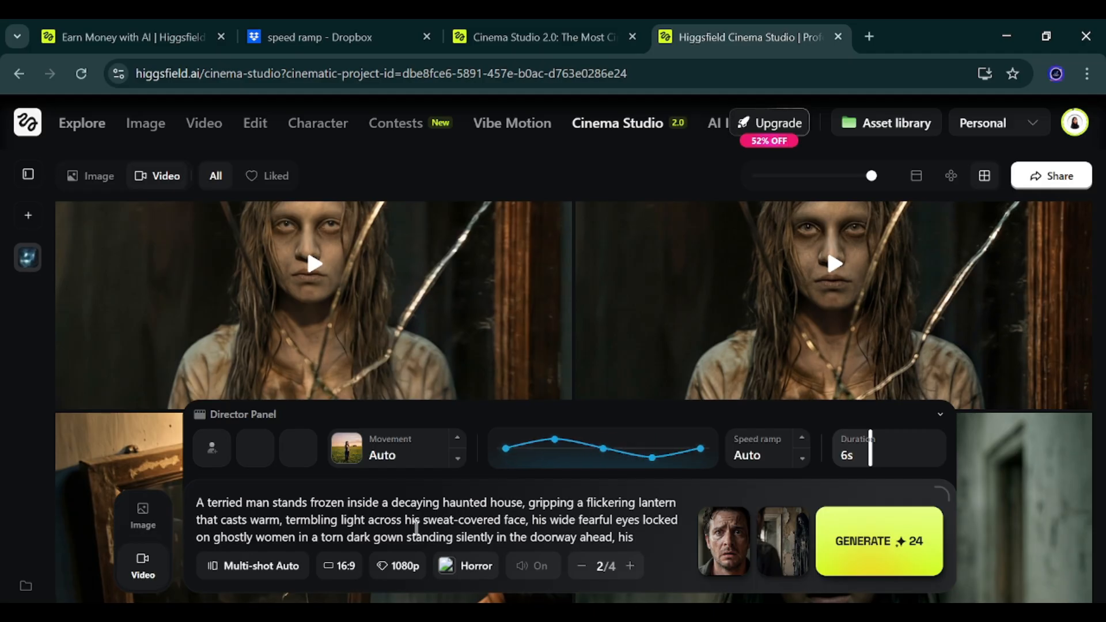
pyautogui.write('d, his')
# - Continue the prompt with "her pale lifeless face partially hidden behind long black hair as peeling walls and cracked doors surround them in suffocating silence,"
pyautogui.press('BackSpace')
pyautogui.press('BackSpace')
pyautogui.write('er pl')
pyautogui.write('le lifel')
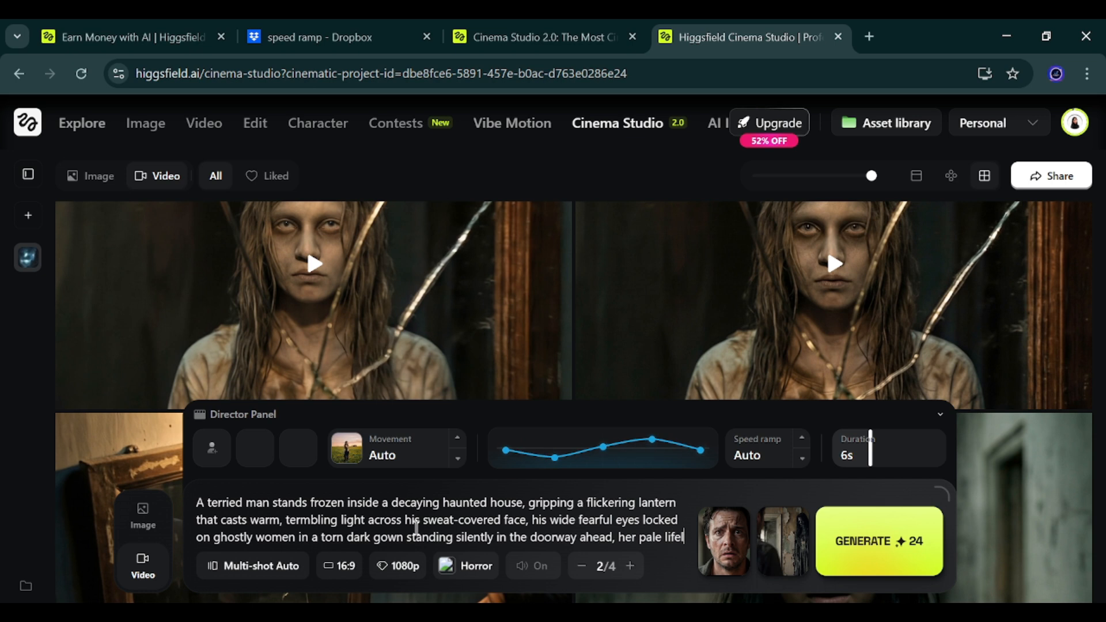
pyautogui.write('ess face part')
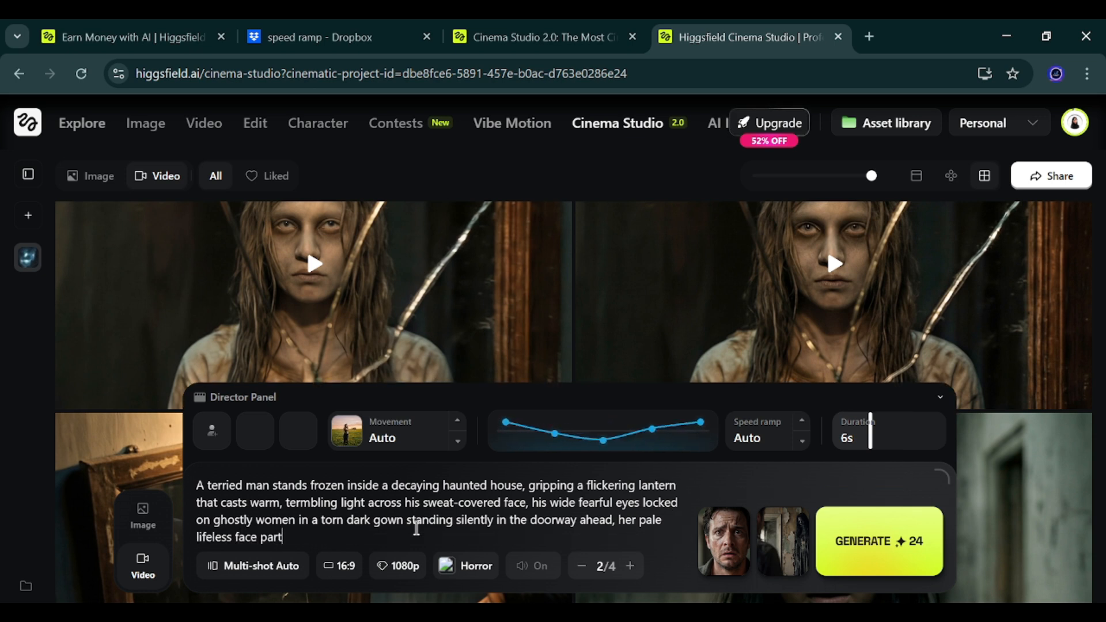
pyautogui.write('ially hidden behind long black hair as peel')
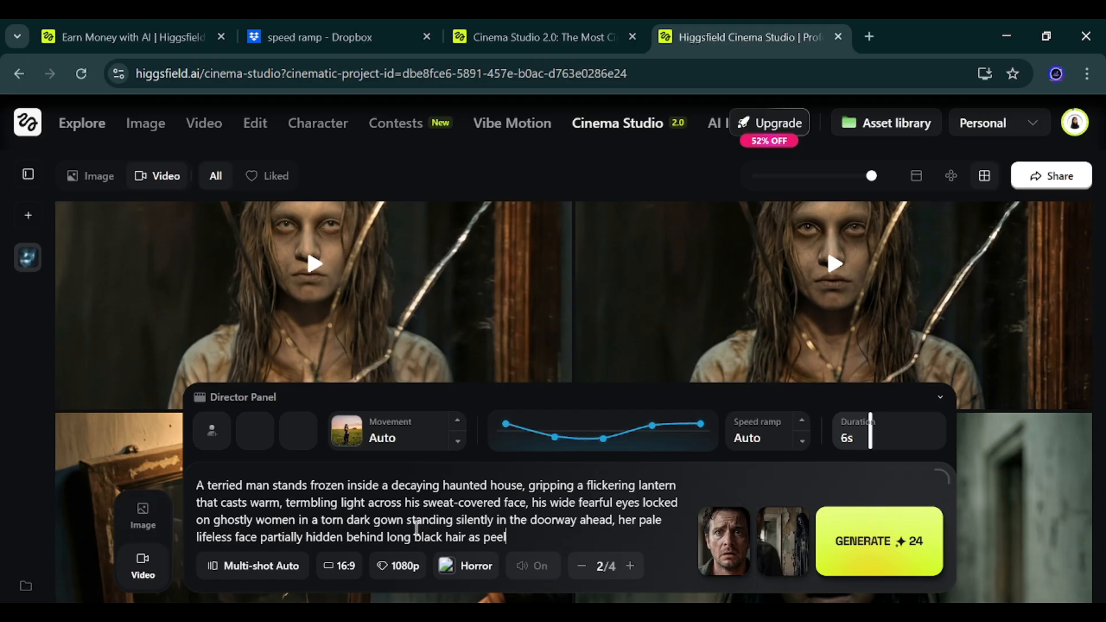
pyautogui.write('ing walls and cra')
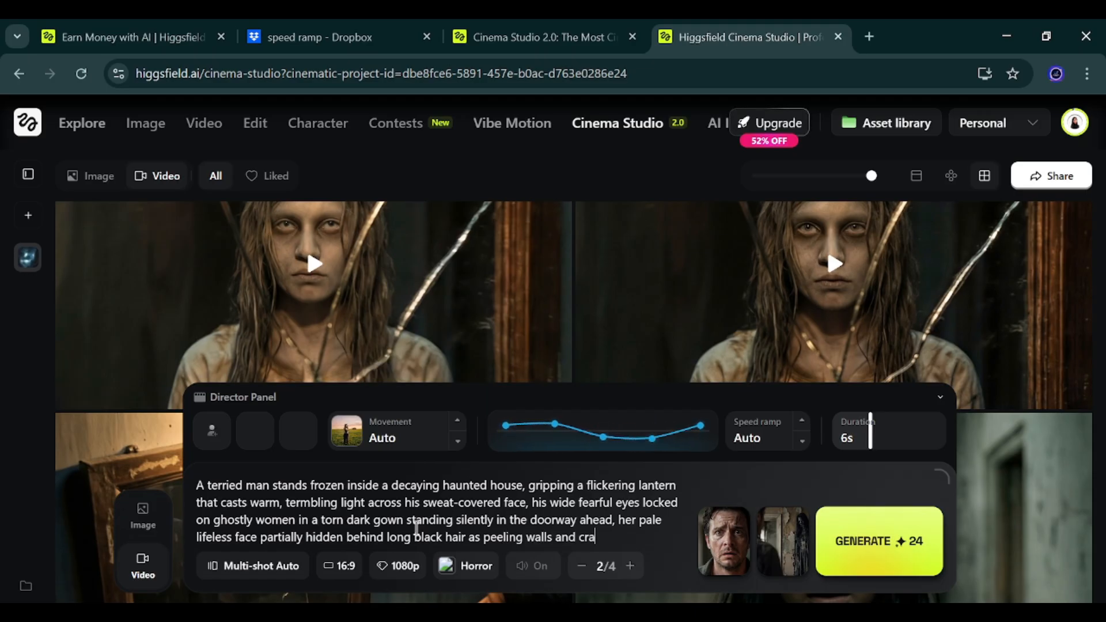
pyautogui.write('cked door')
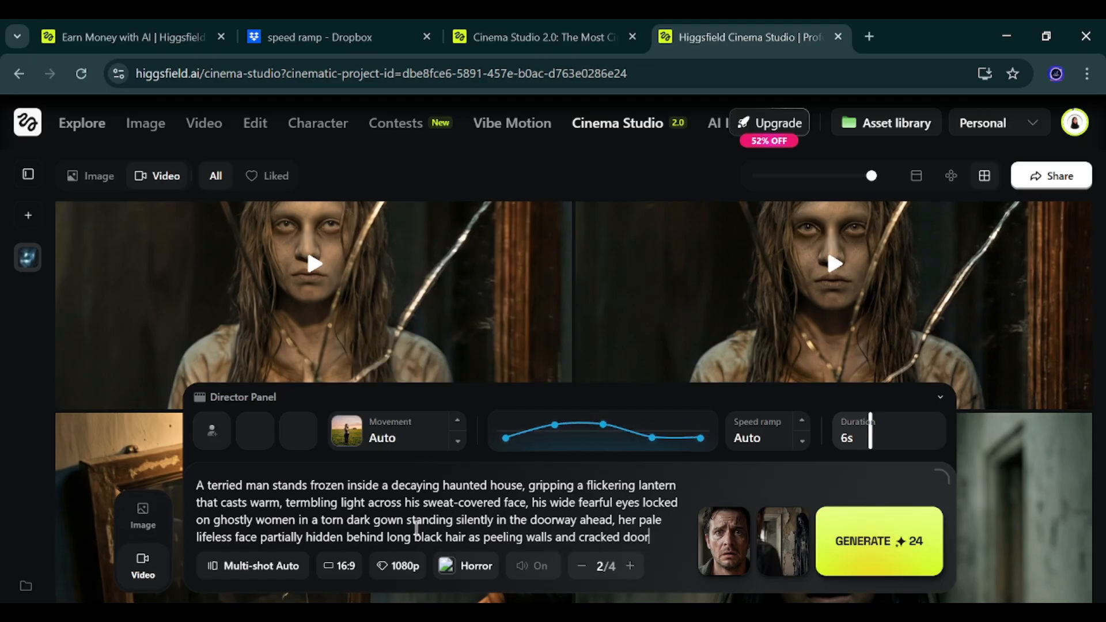
pyautogui.write('s surro')
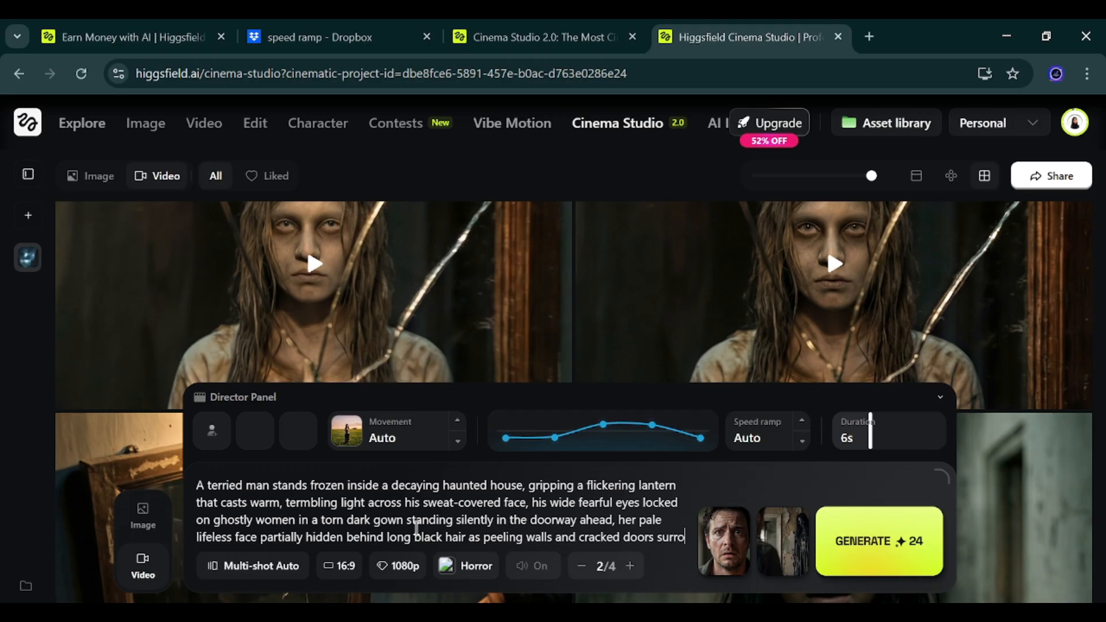
pyautogui.write('und them in suffocating sile')
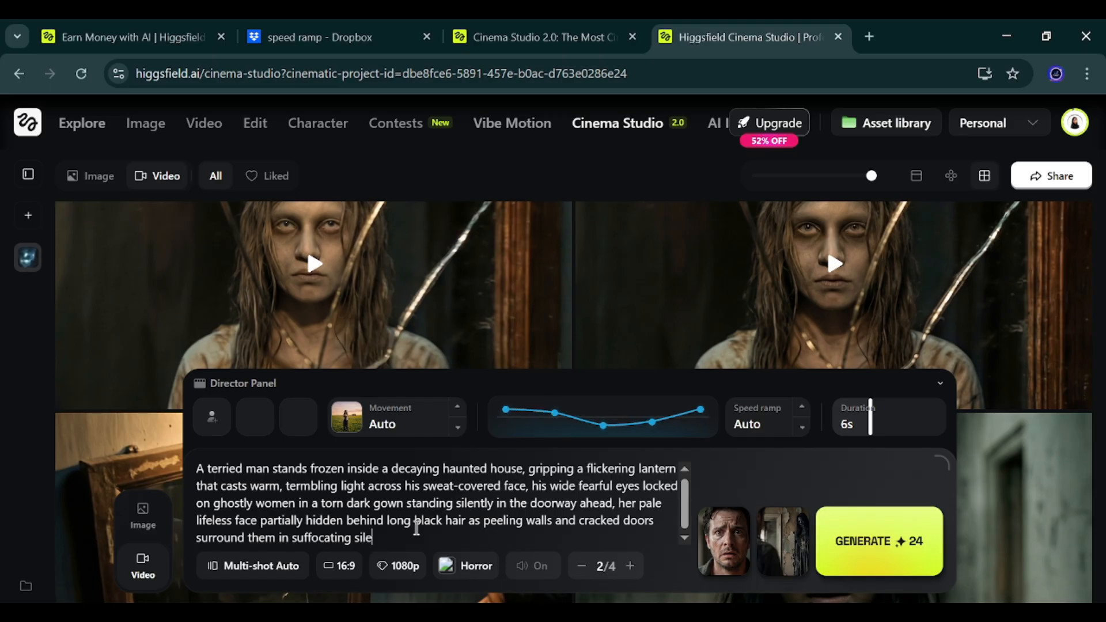
pyautogui.write('nce  cinema')
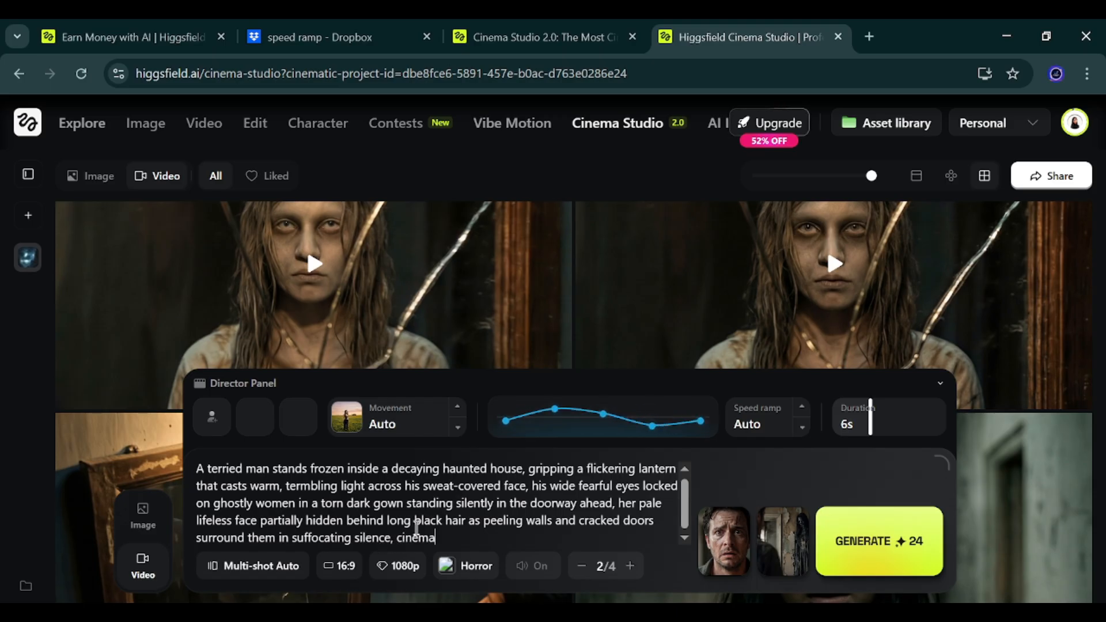
# - Finish the prompt with "cinematic horror framing dramatic contrast between warm lantern glow and cold shadowy darkness intense pyschological tension ultra realistic high budget horror film."
pyautogui.write('tic horror framin')
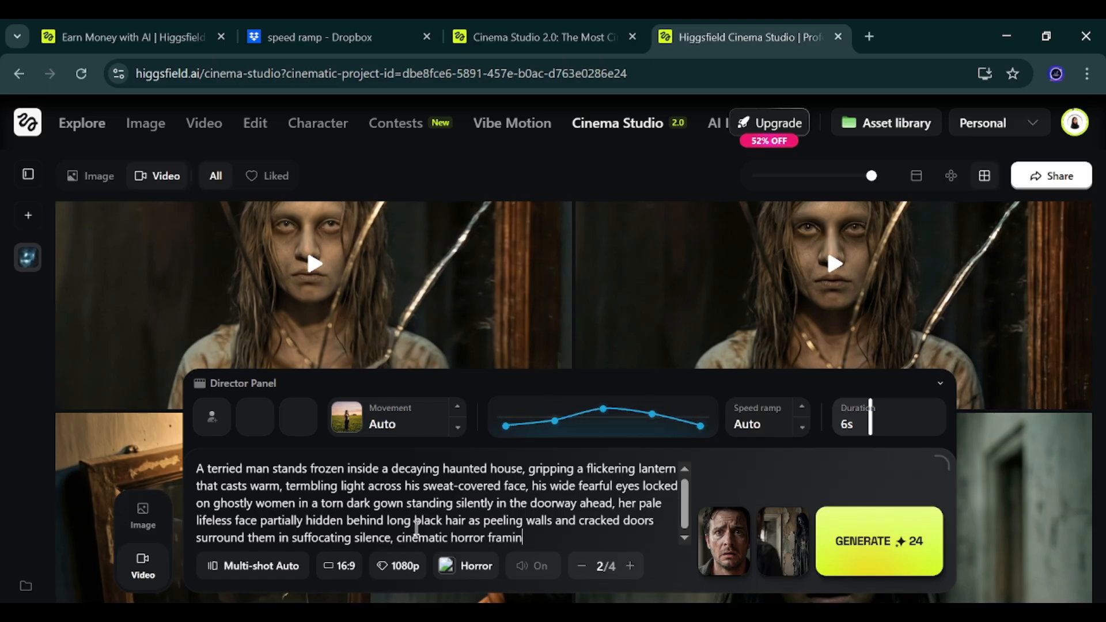
pyautogui.write('g dramatic contrast')
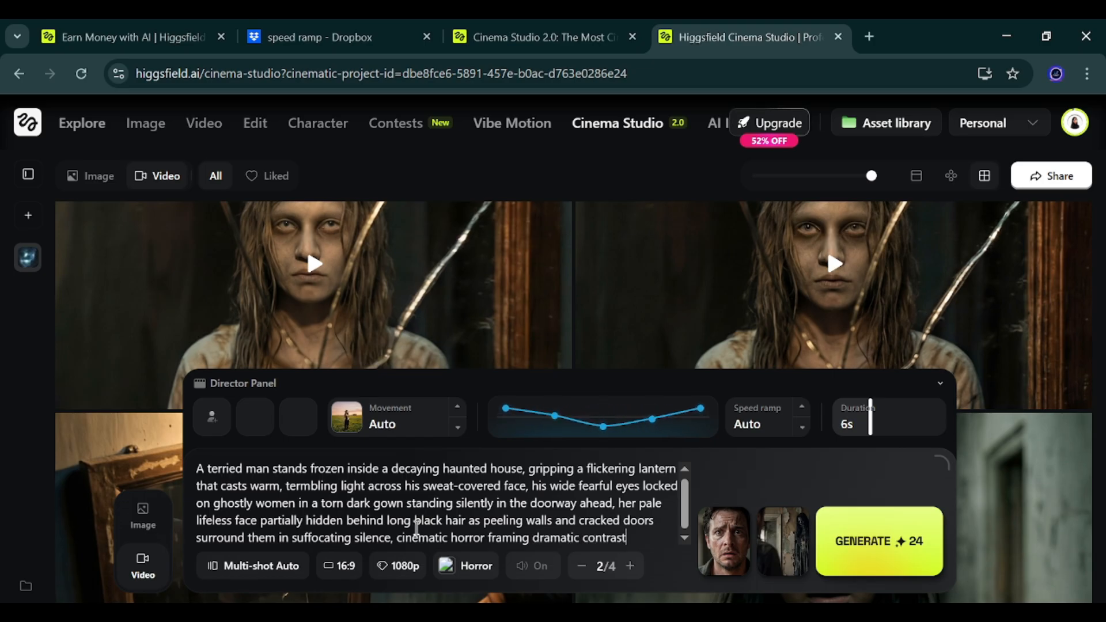
pyautogui.write(' between warm ')
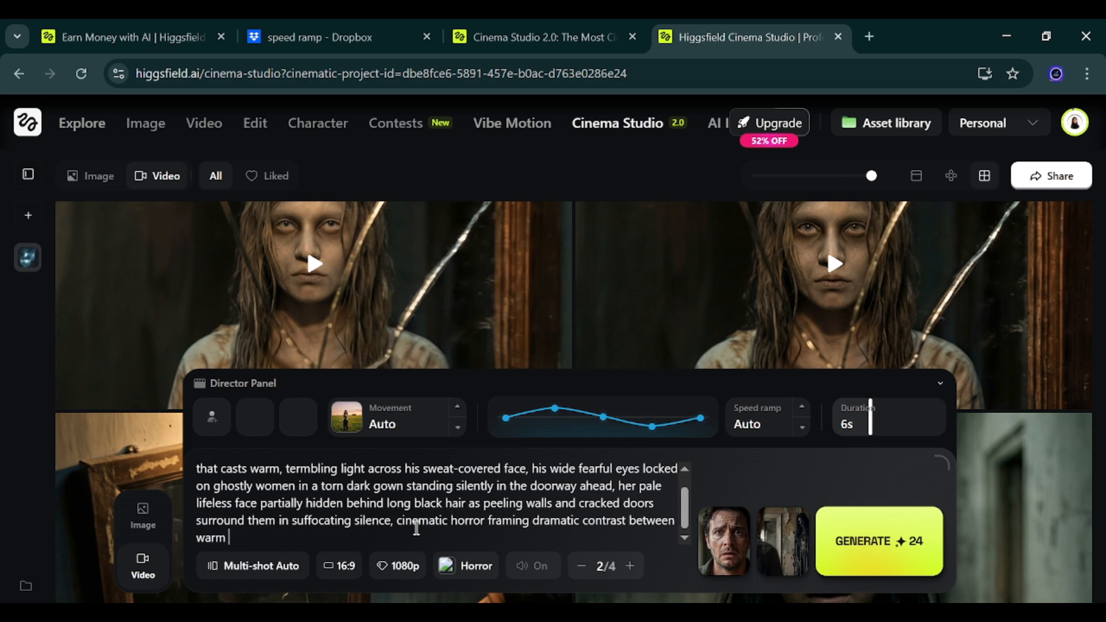
pyautogui.write('lantern glow and co')
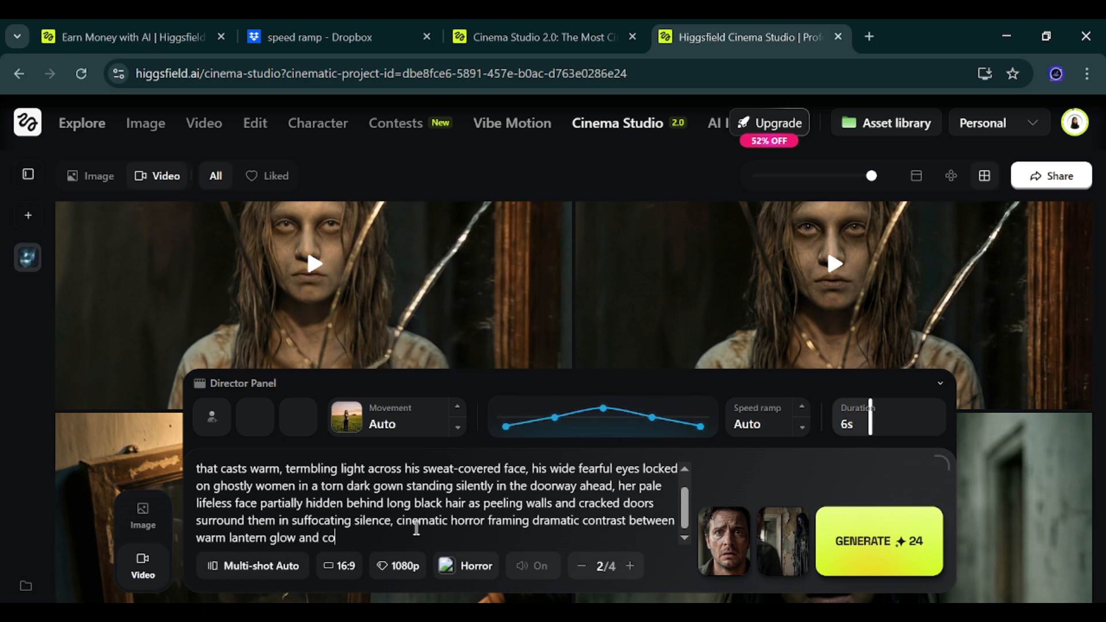
pyautogui.write('ld shadowy')
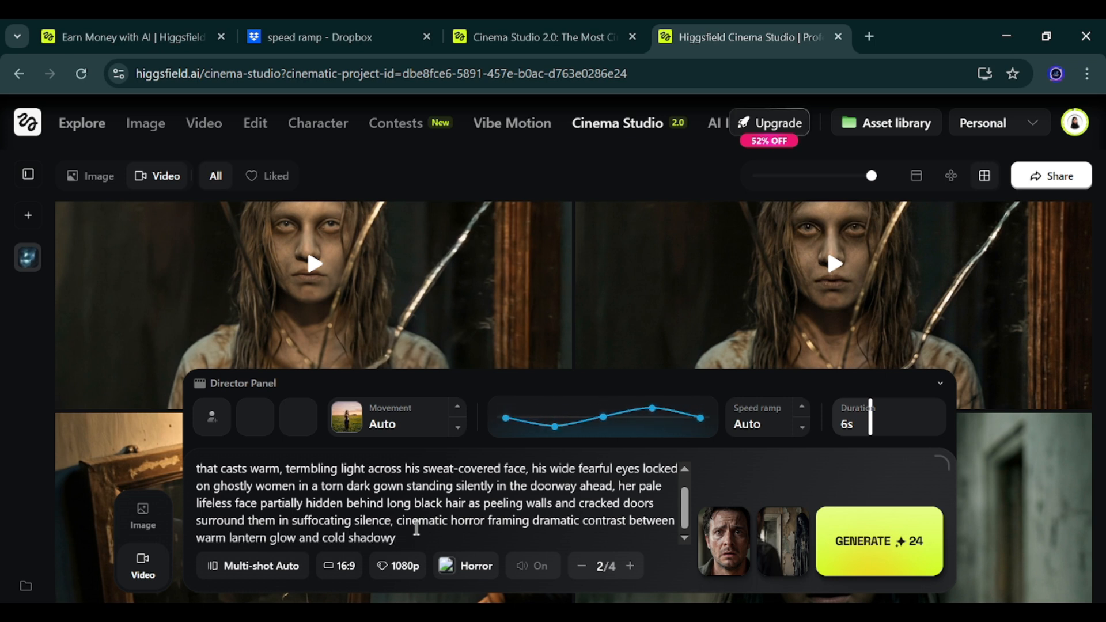
pyautogui.write(' dar')
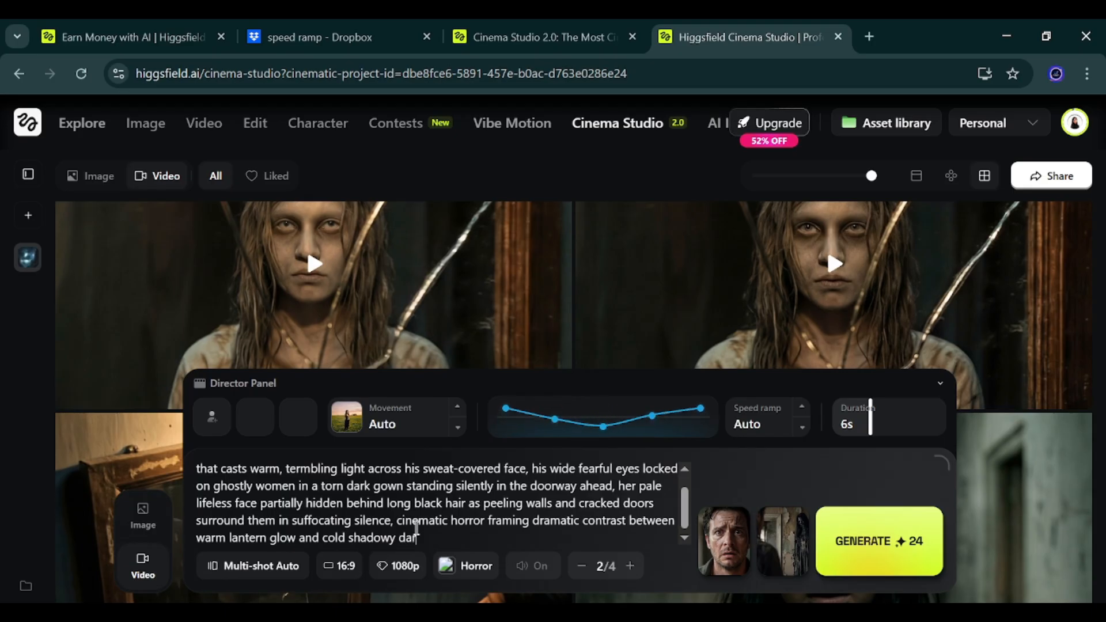
pyautogui.write('kness intense pys')
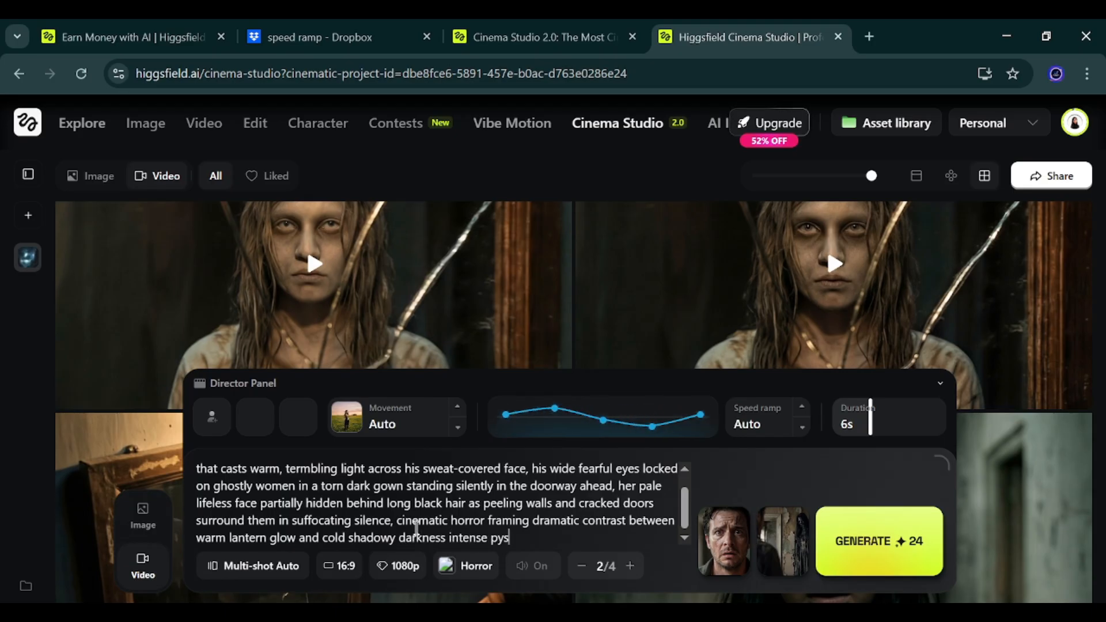
pyautogui.write('cholo')
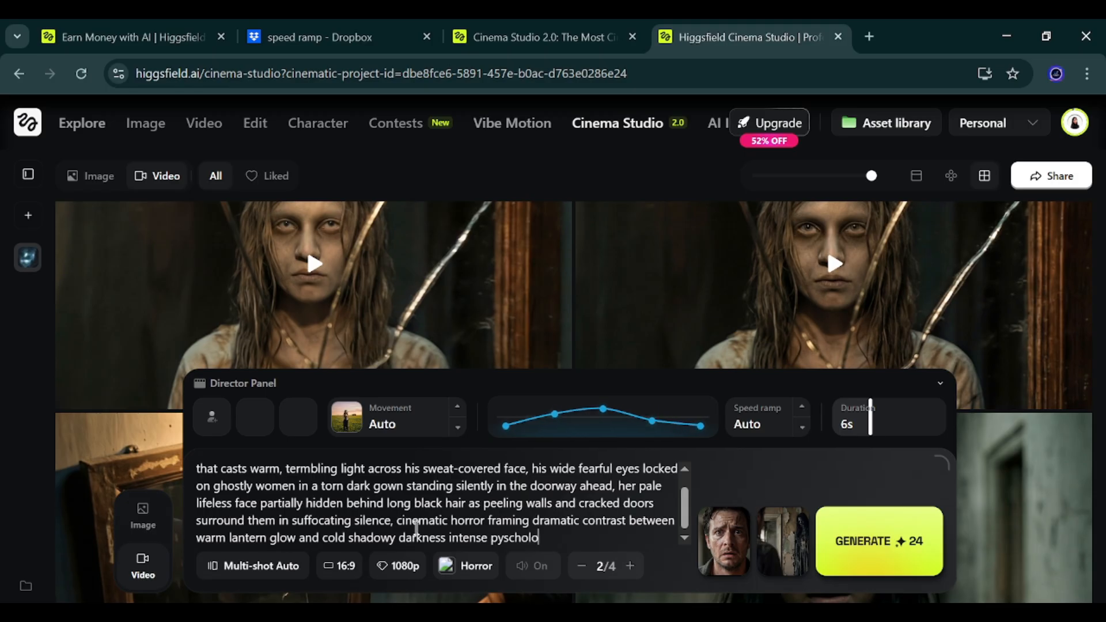
pyautogui.write('gical tension u')
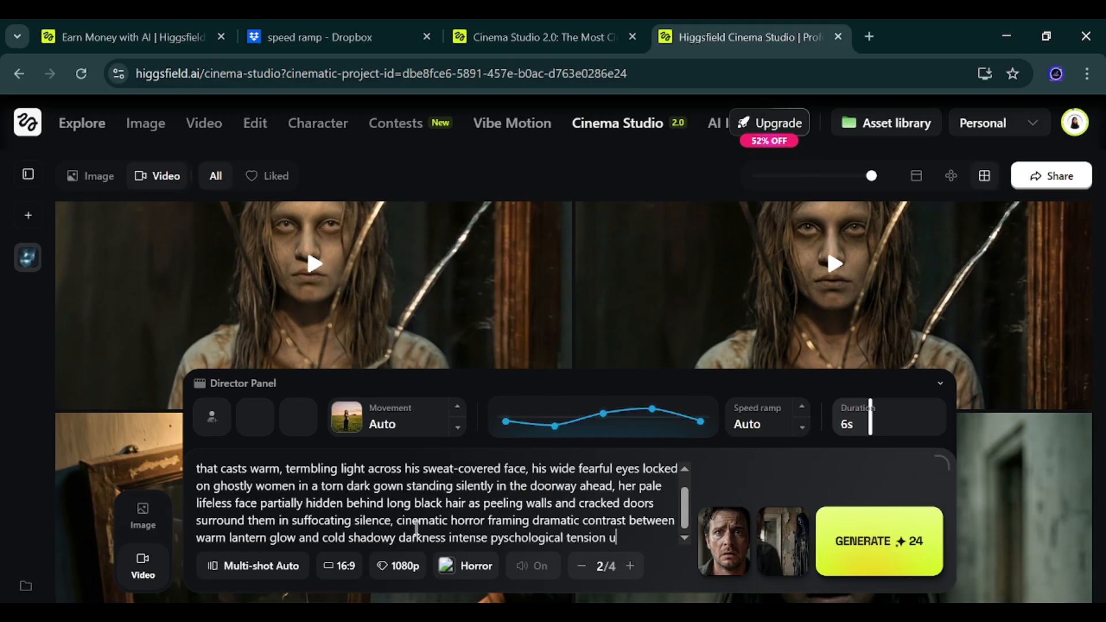
pyautogui.write('ltra rea')
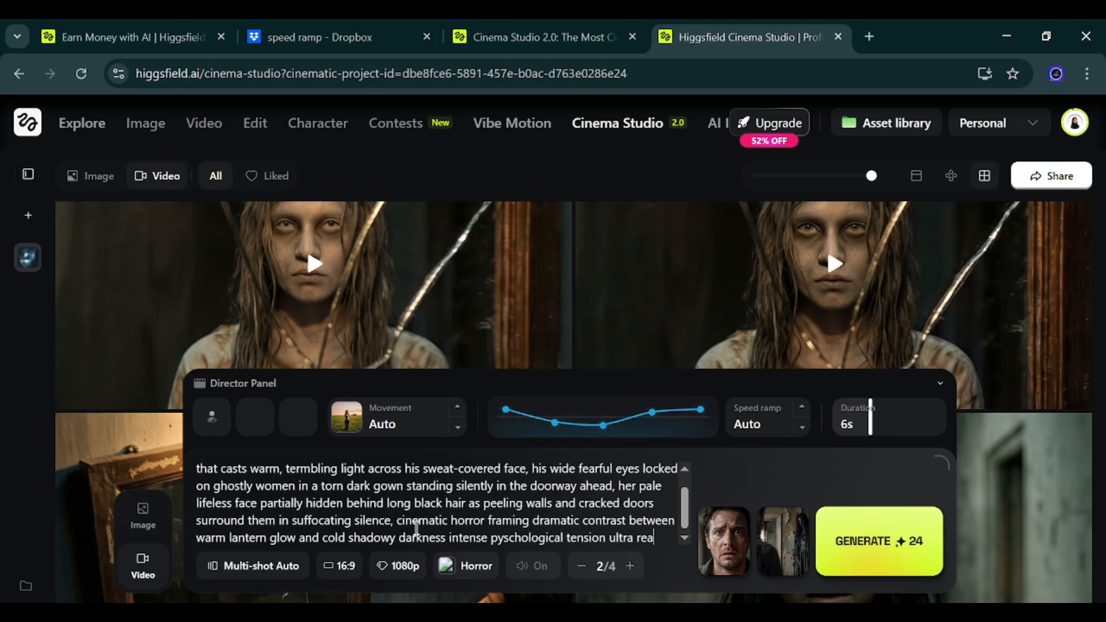
pyautogui.write('listic hig')
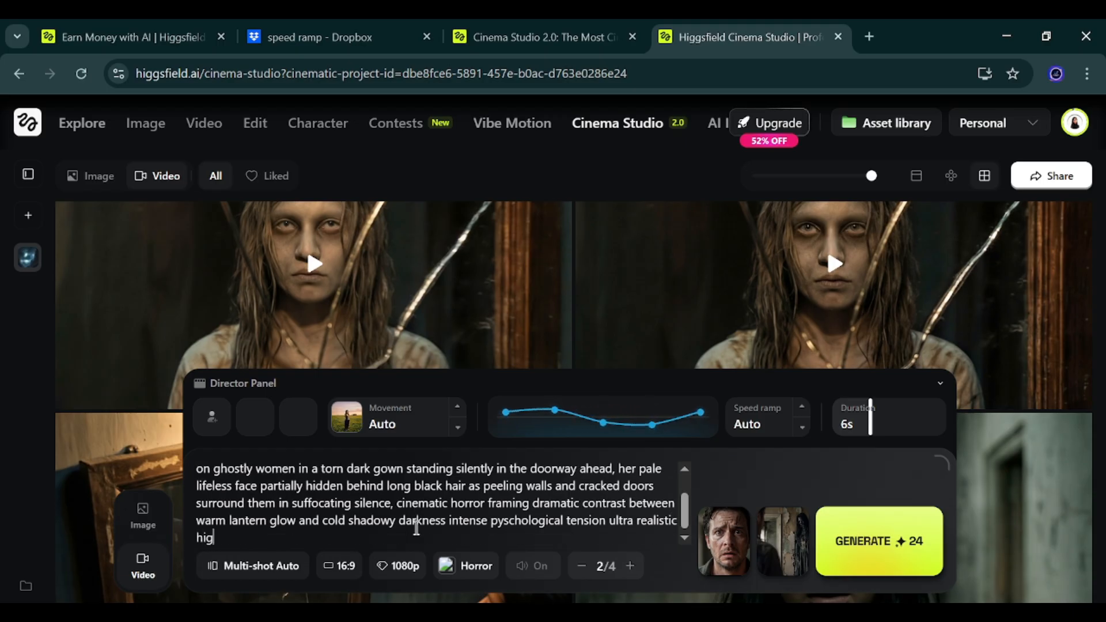
pyautogui.write('h budget hor')
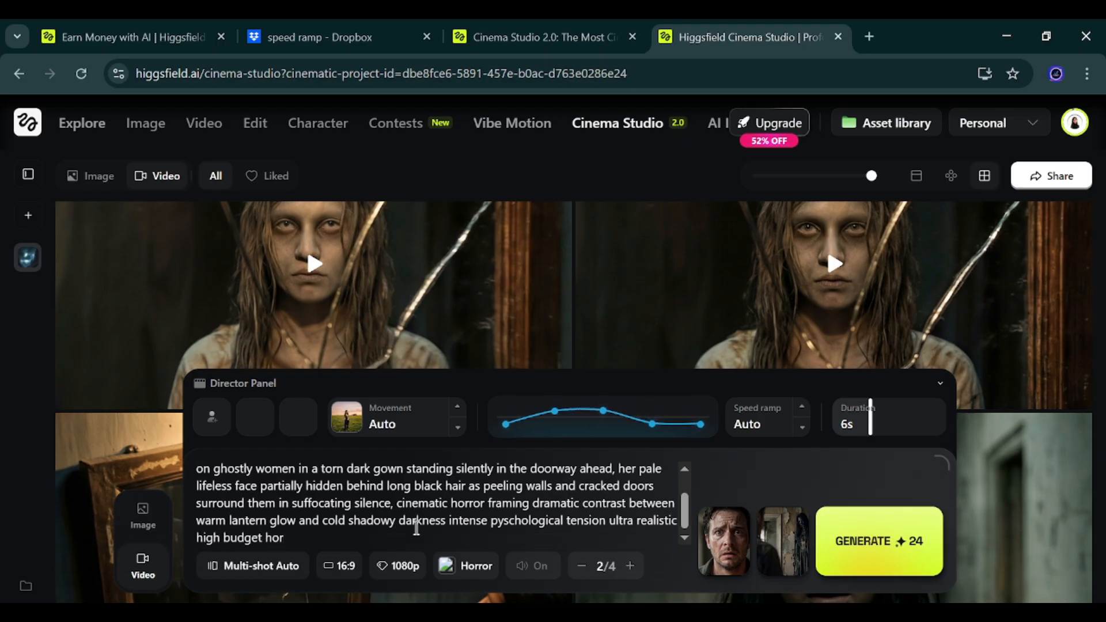
pyautogui.write('ror film.')
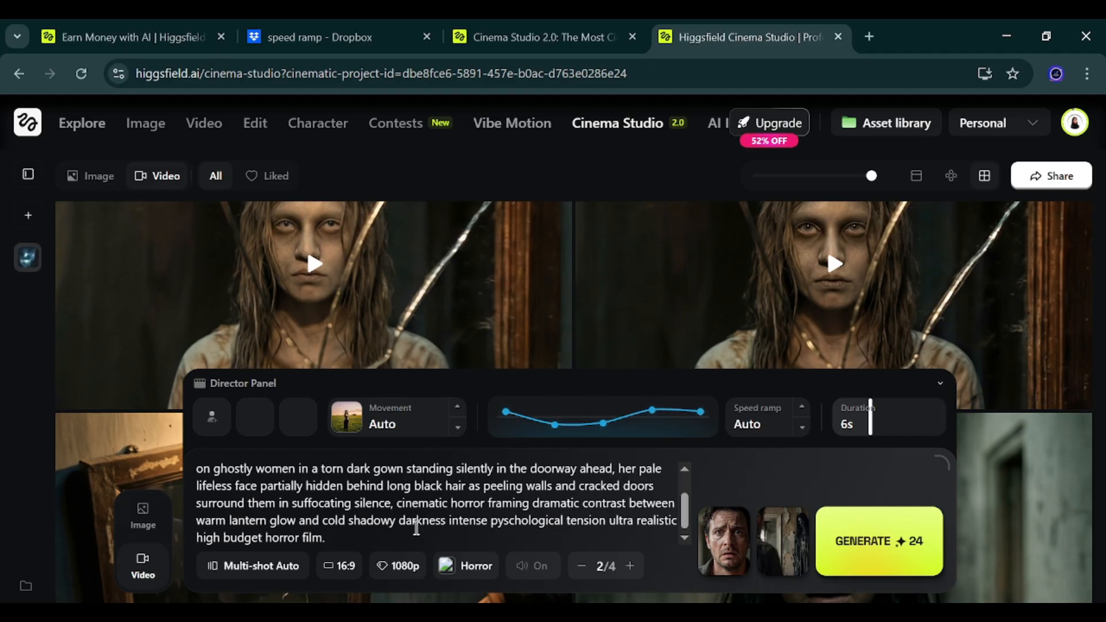
# - Switch the speed ramp to Custom and reshape its curve with a high peak at the midpoint and low points on either side
pyautogui.scroll(2, 403, 507)
pyautogui.click(802, 407)
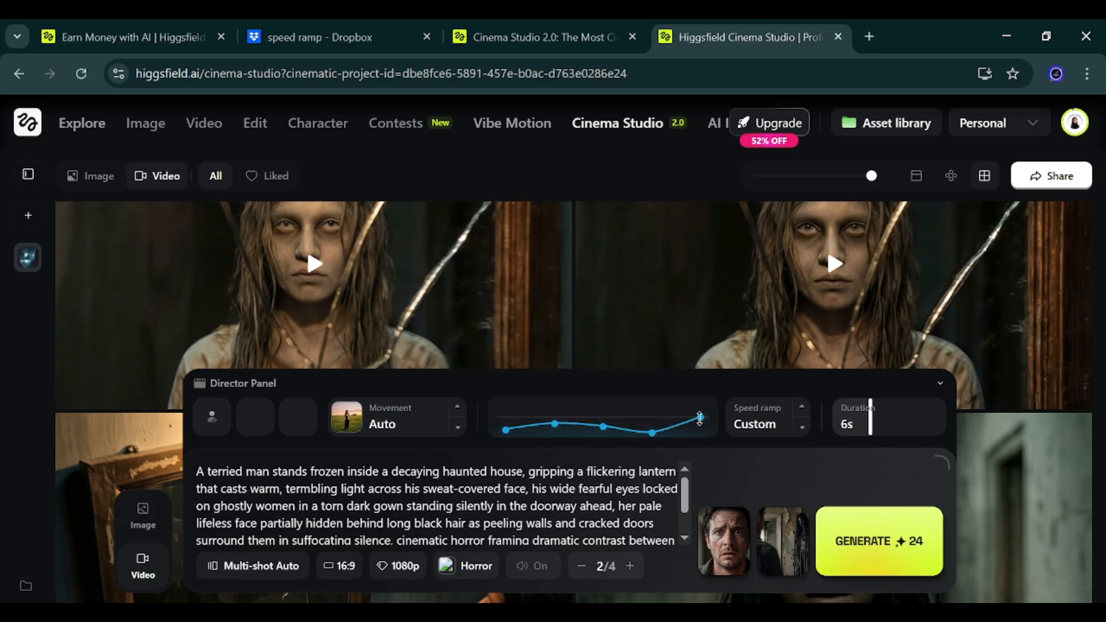
pyautogui.moveTo(603, 427); pyautogui.dragTo(555, 437)
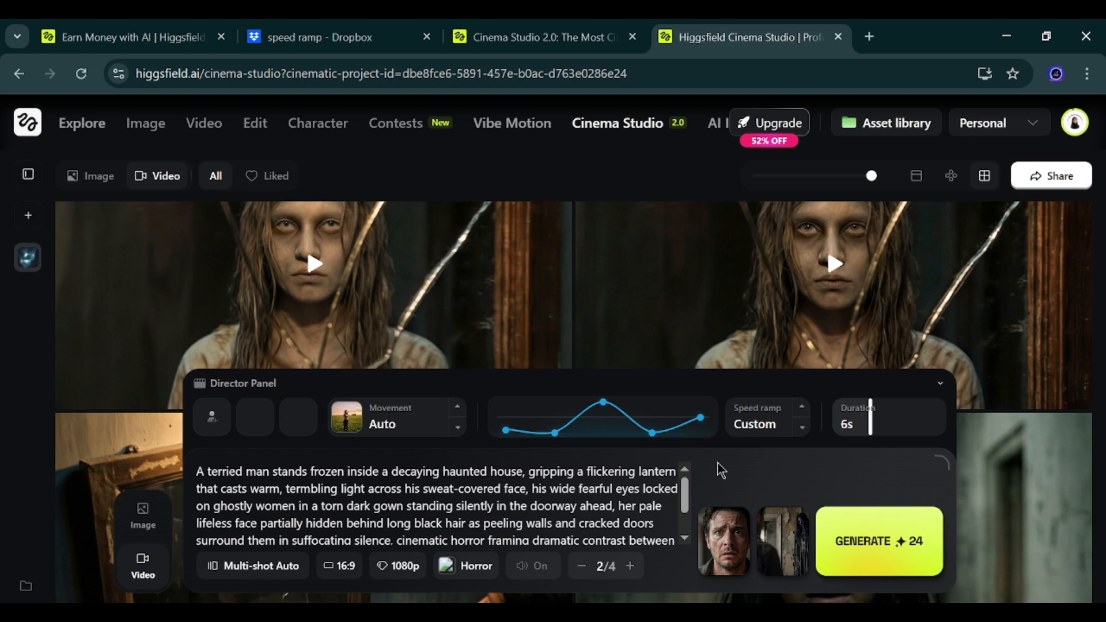
# - Keep the camera movement on Auto and generate the horror multi-shot videos from the prompt and the start and end frames
pyautogui.click(391, 426)
pyautogui.click(390, 424)
pyautogui.click(868, 543)
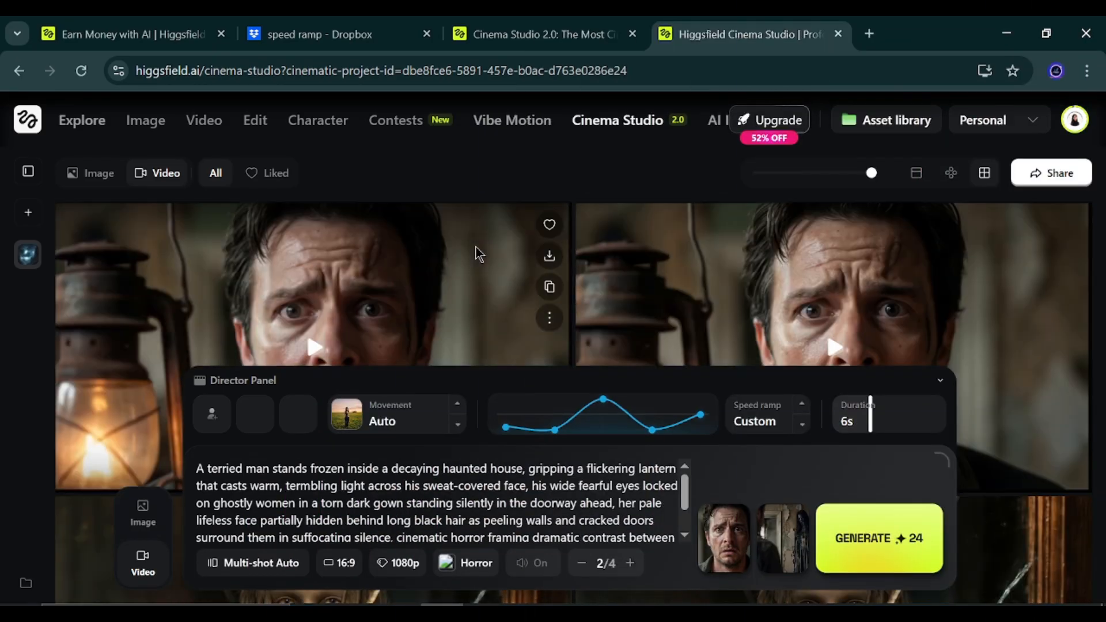
# - Play the newly generated lantern-man videos one after another and examine how their shots and motion turned out
pyautogui.click(718, 271)
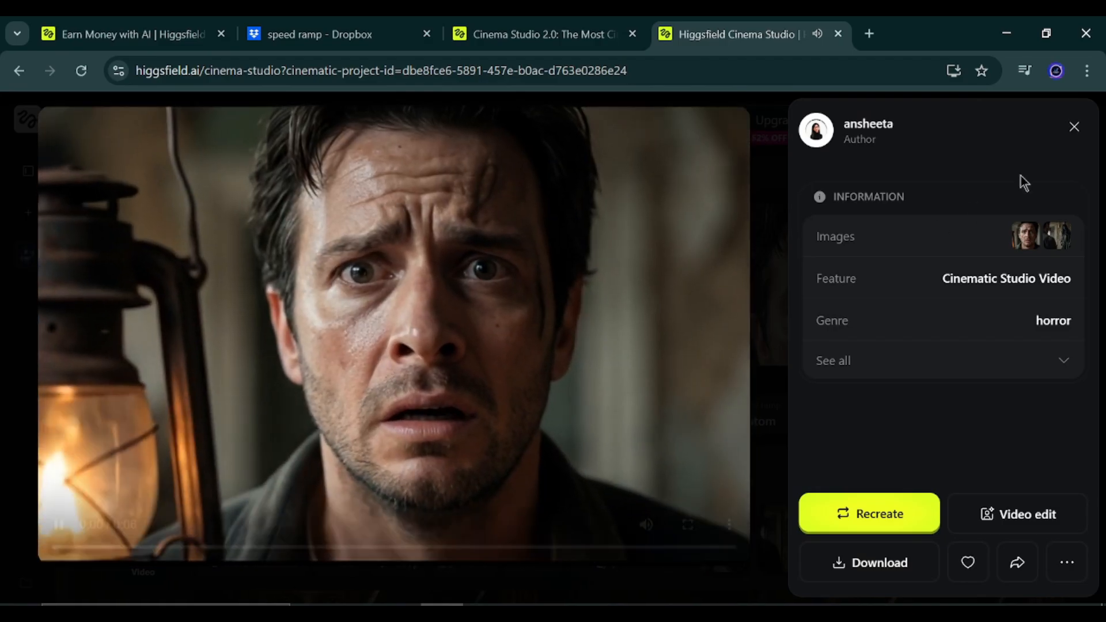
pyautogui.click(1075, 129)
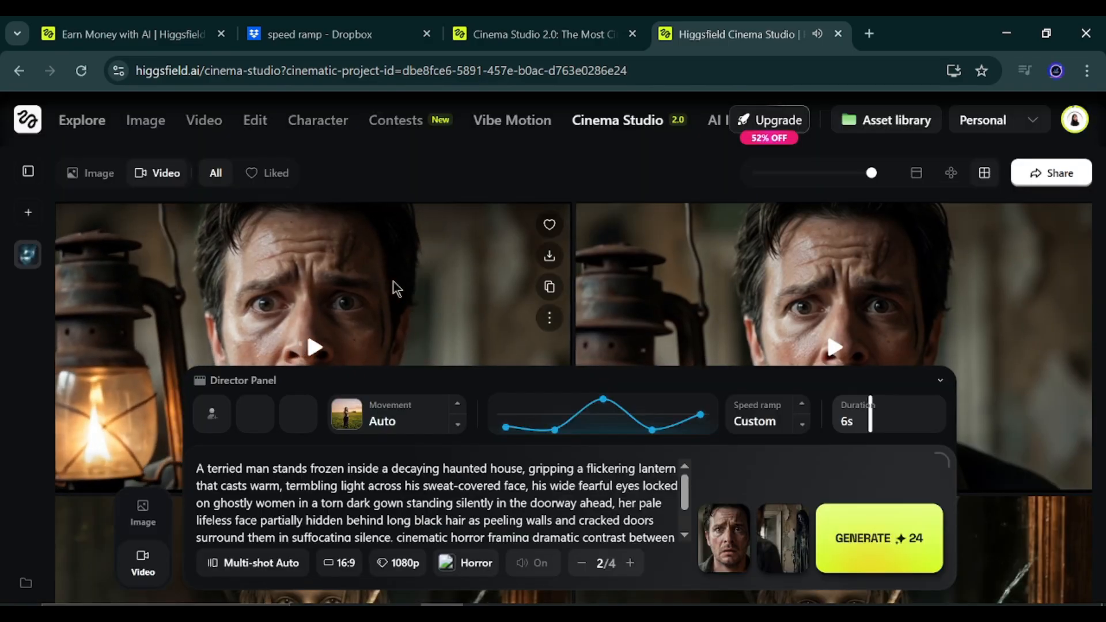
pyautogui.click(394, 284)
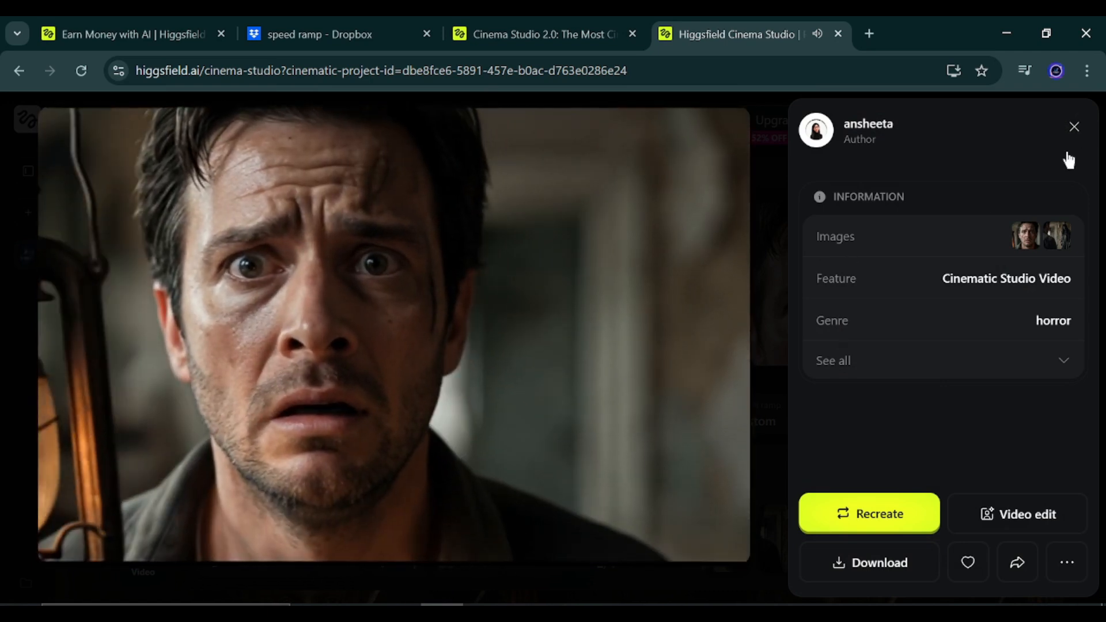
pyautogui.click(1073, 126)
pyautogui.click(457, 289)
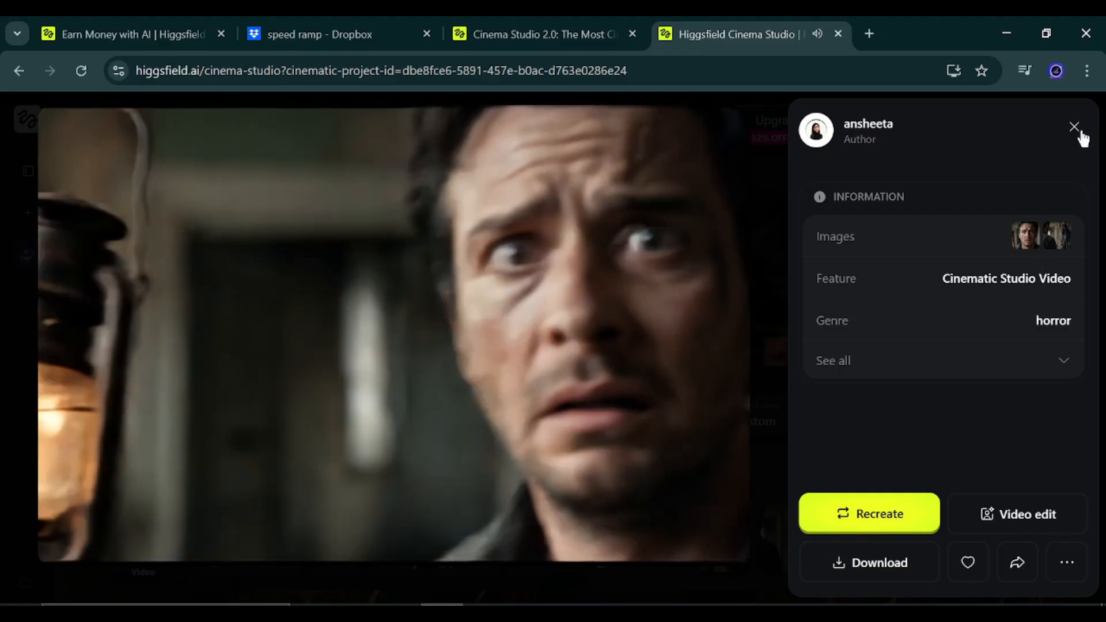
pyautogui.click(1074, 126)
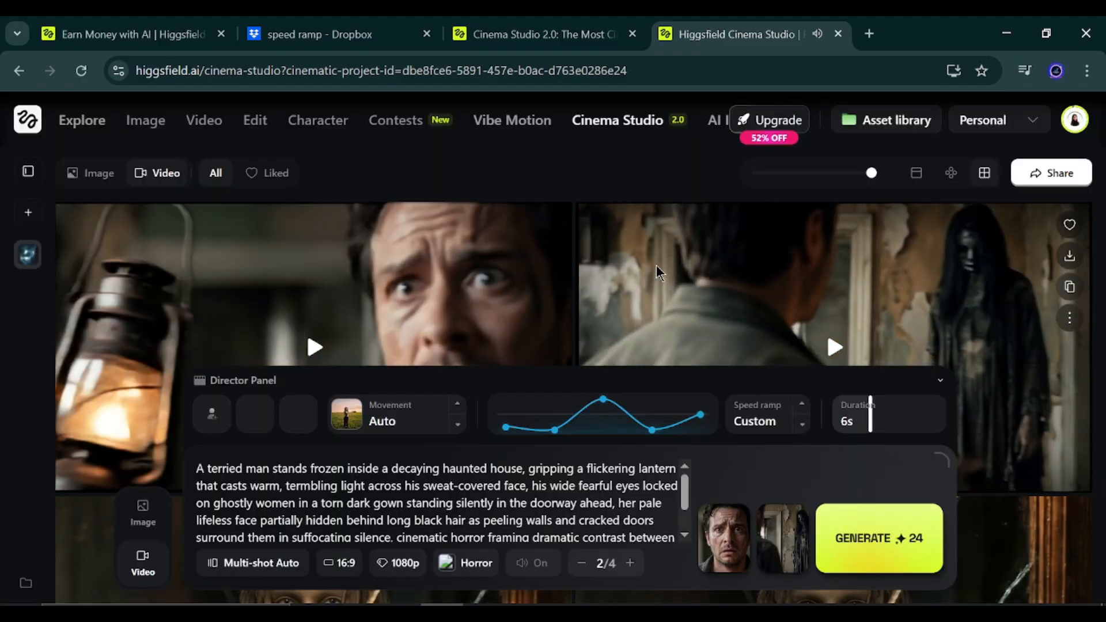
pyautogui.scroll(-2, 660, 279)
pyautogui.scroll(3, 661, 278)
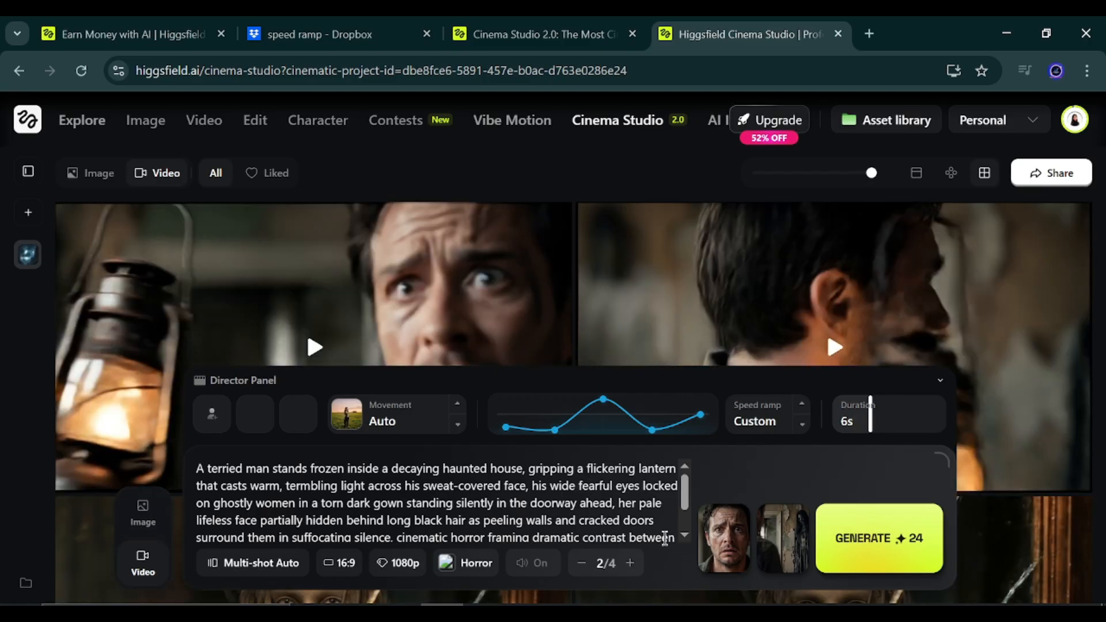
# - Remove the start and end frames, collapse the Director Panel and clear the whole scene prompt
pyautogui.click(741, 512)
pyautogui.click(795, 513)
pyautogui.click(635, 486)
pyautogui.hotkey('ctrl', 'a')
pyautogui.click(938, 380)
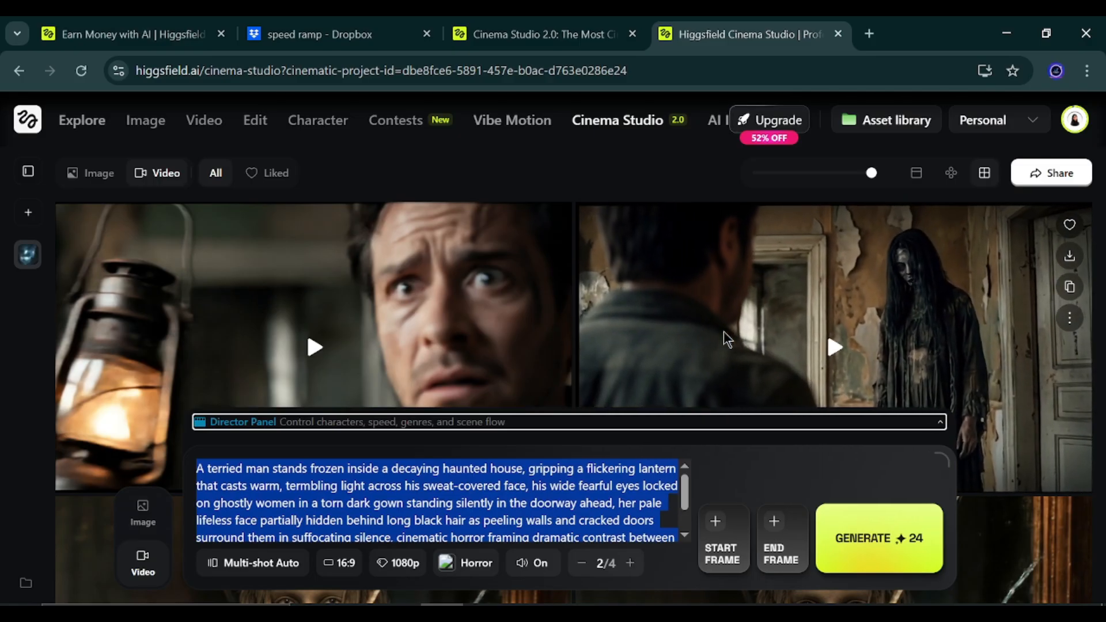
pyautogui.press('BackSpace')
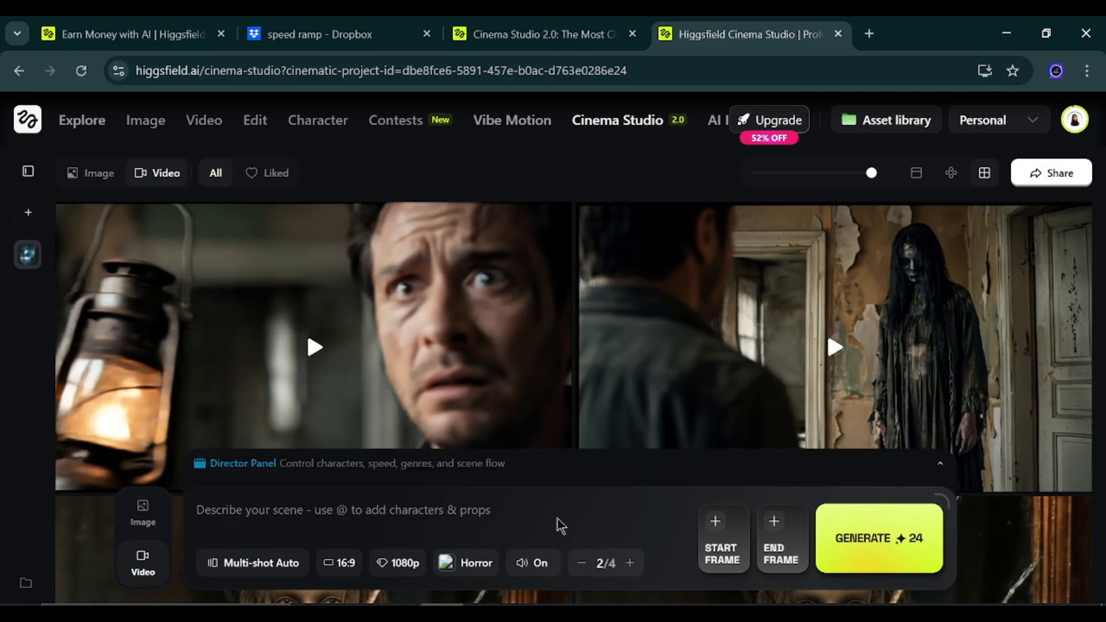